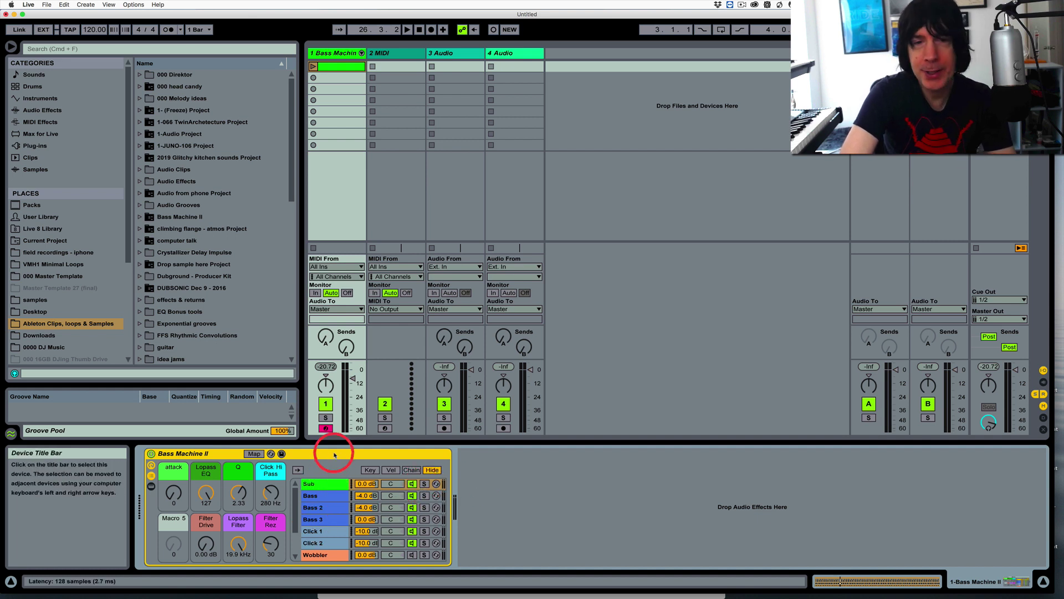
Look over the full chain list of the Bass Machine II rack and select its Sub chain.
left_click(328, 485)
scroll(328, 488, "down", 3)
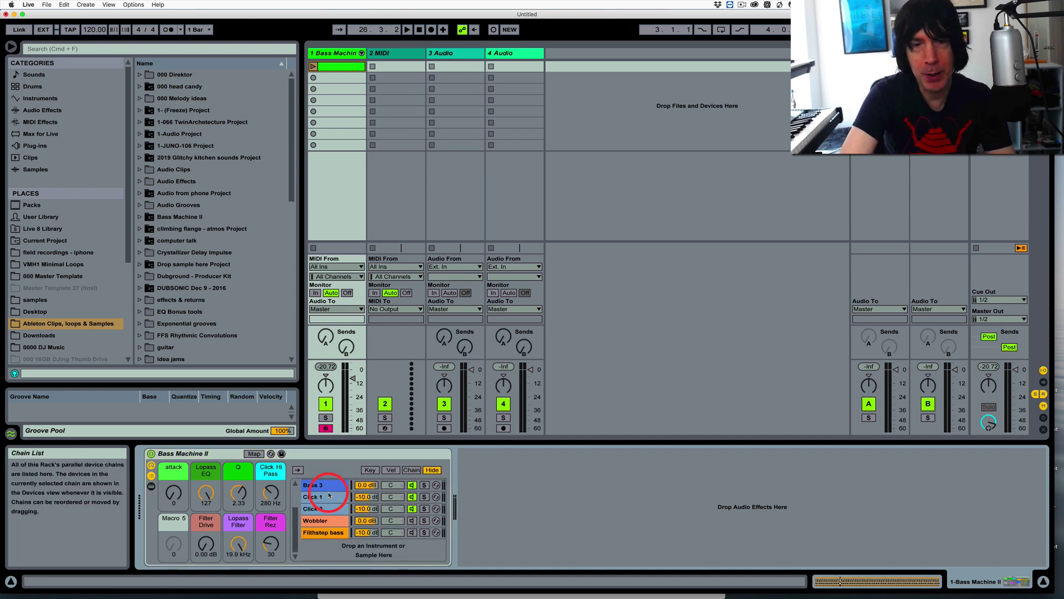
scroll(320, 527, "up", 4)
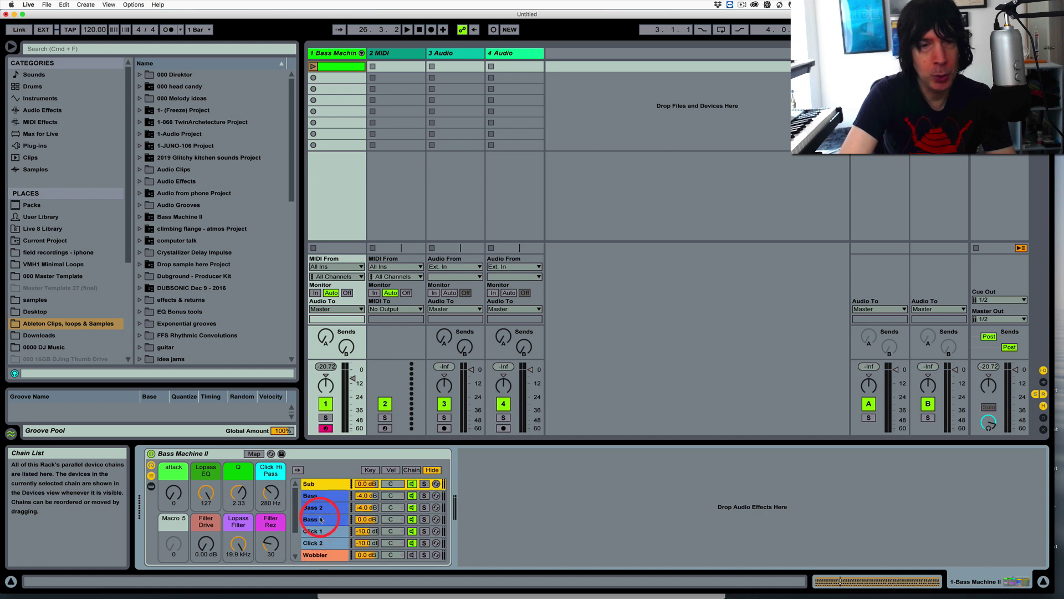
right_click(320, 487)
left_click(703, 534)
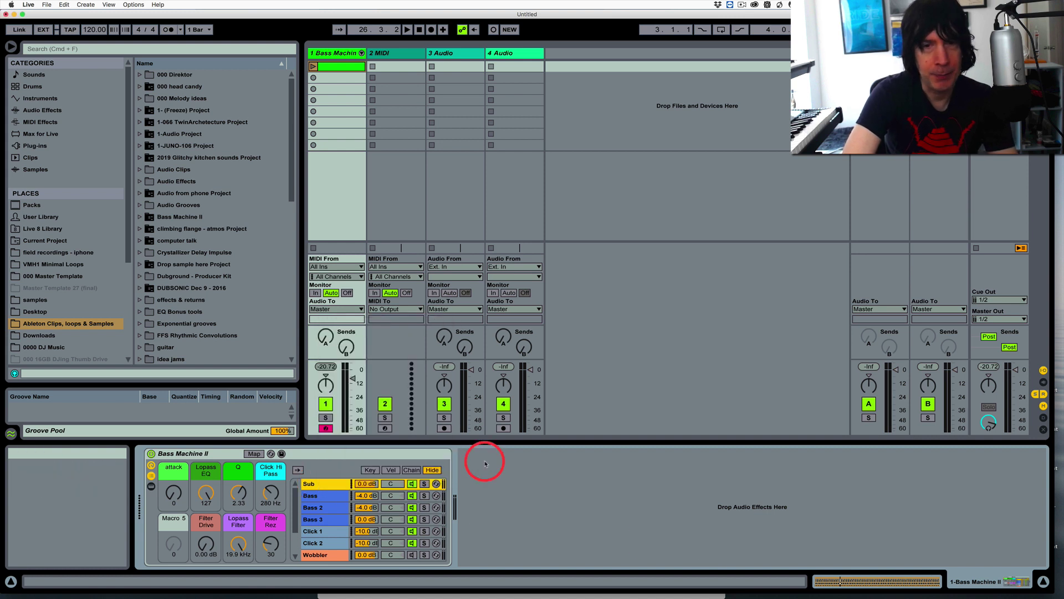
left_click(256, 298)
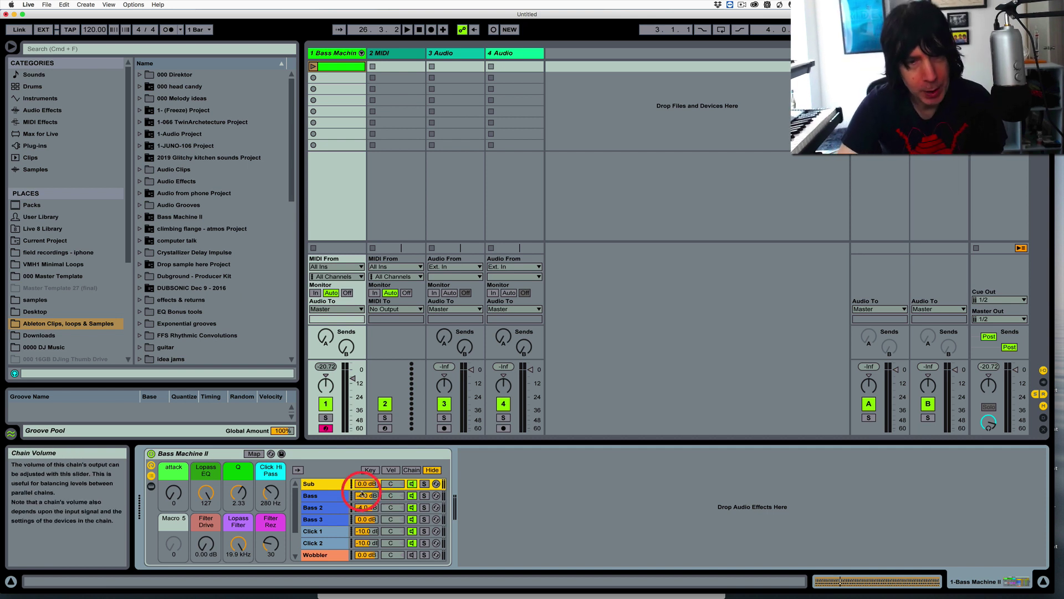
Go through the Bass Machine II chains between Sub and Filthstep bass, ending with Sub selected.
left_click(333, 484)
left_click(327, 496)
left_click(330, 484)
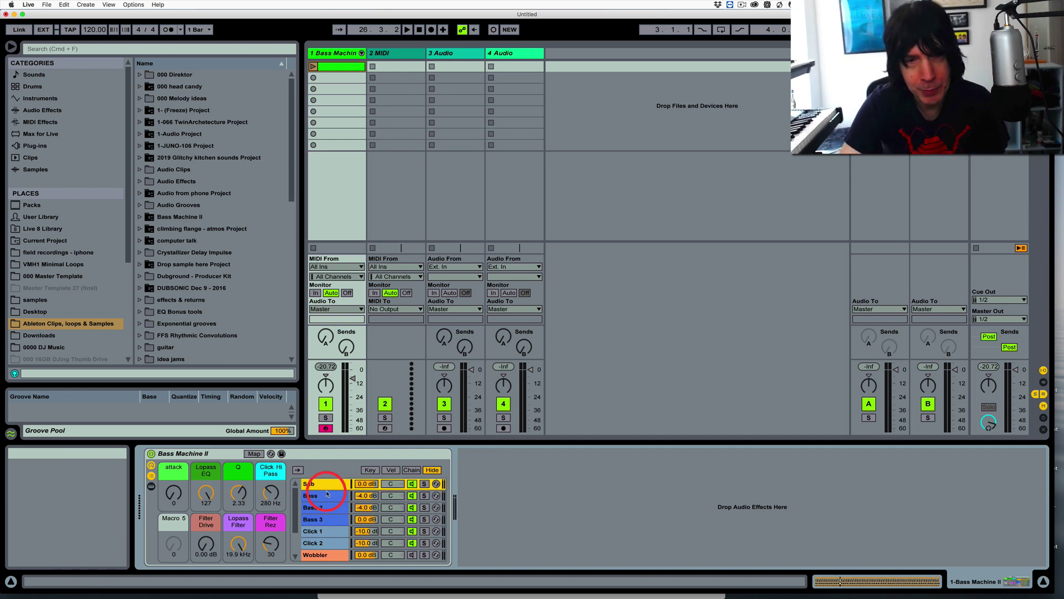
left_click(327, 495)
scroll(331, 519, "down", 3)
left_click(324, 534)
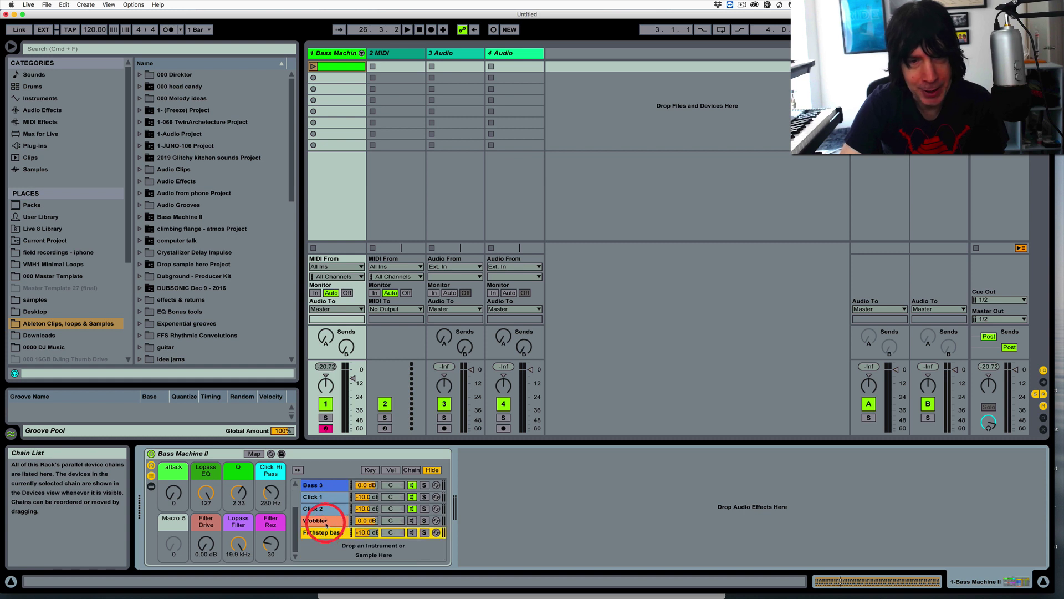
left_click(326, 521)
left_click(327, 510)
left_click(329, 497)
left_click(330, 486)
scroll(329, 502, "up", 3)
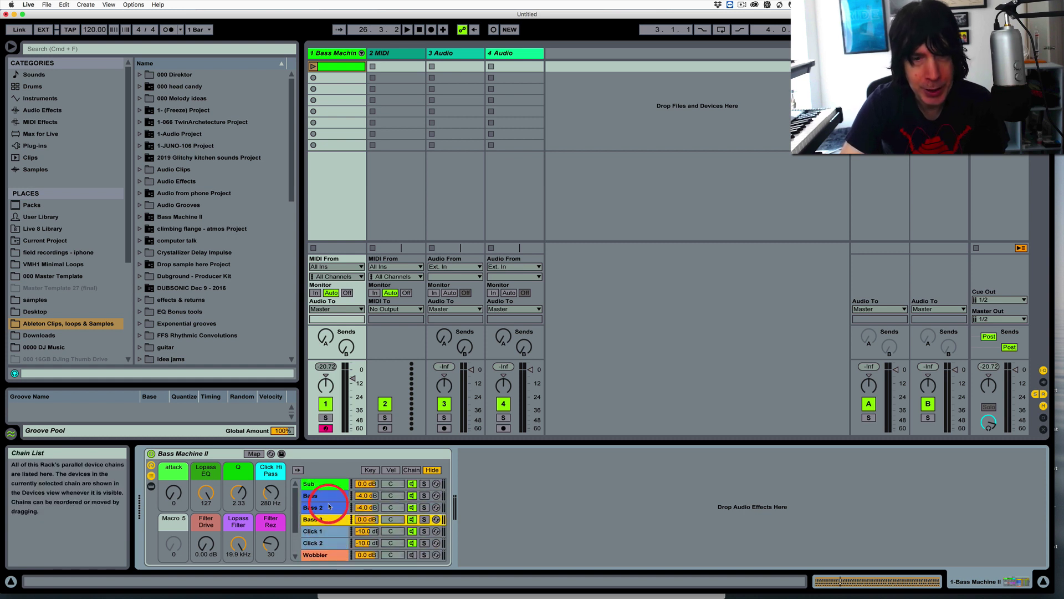
left_click(328, 485)
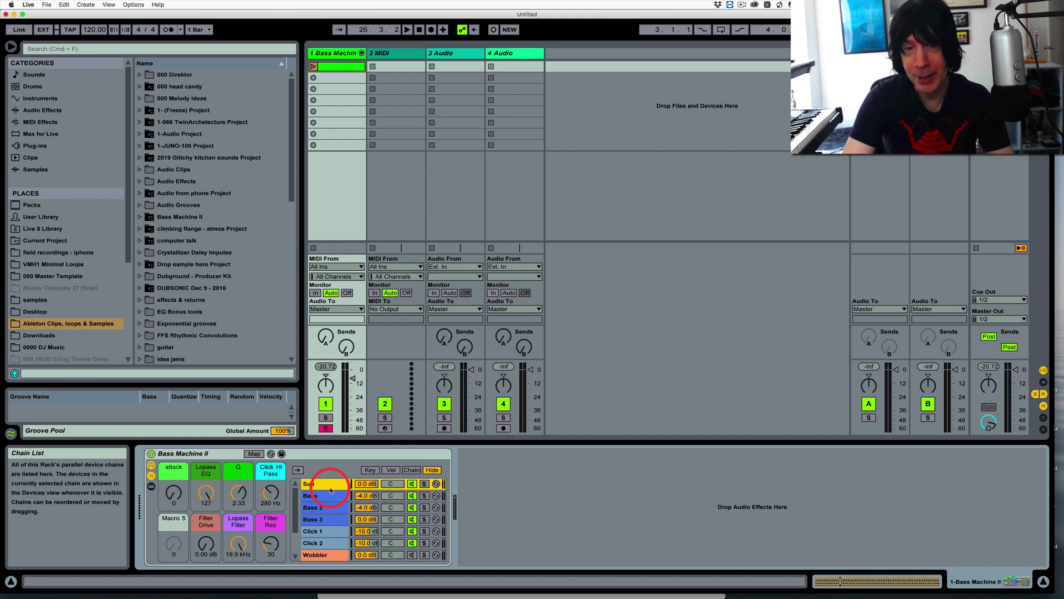
View the MIDI notes of the Bass Machine track's first clip and return to the track's devices.
left_click(208, 452)
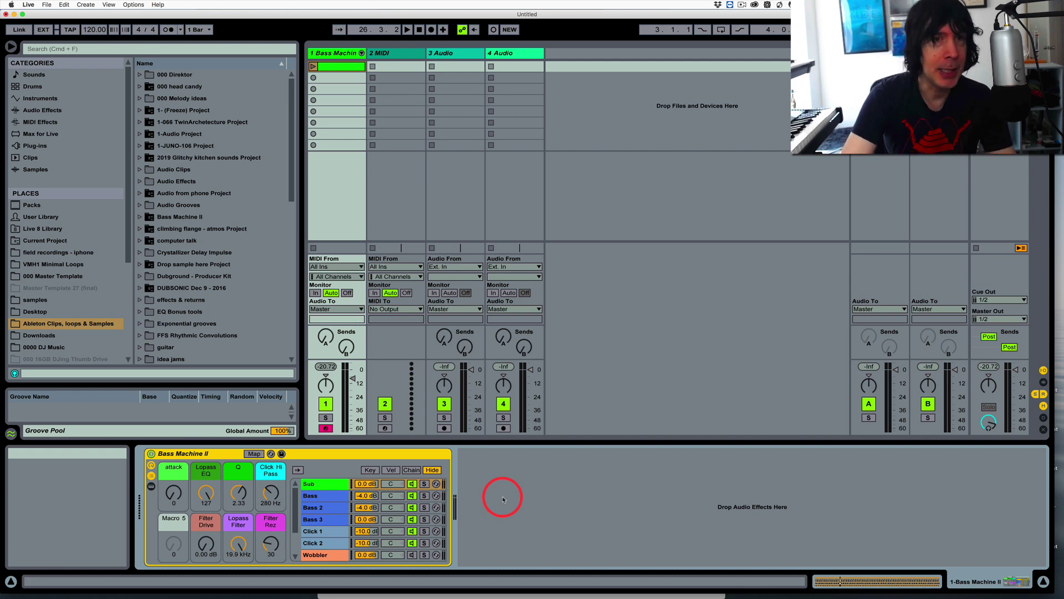
double_click(335, 68)
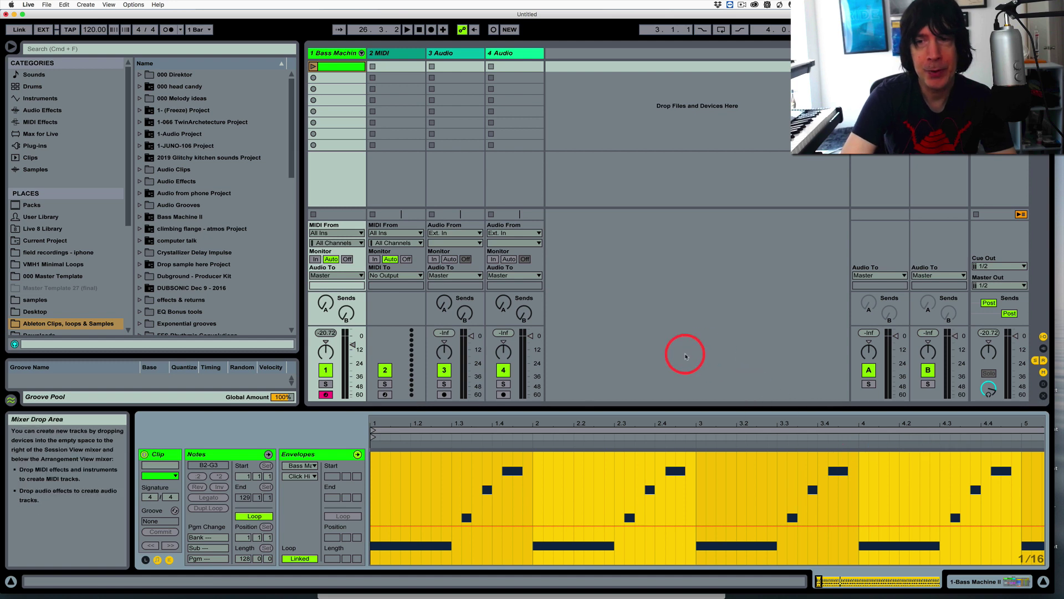
left_click(337, 54)
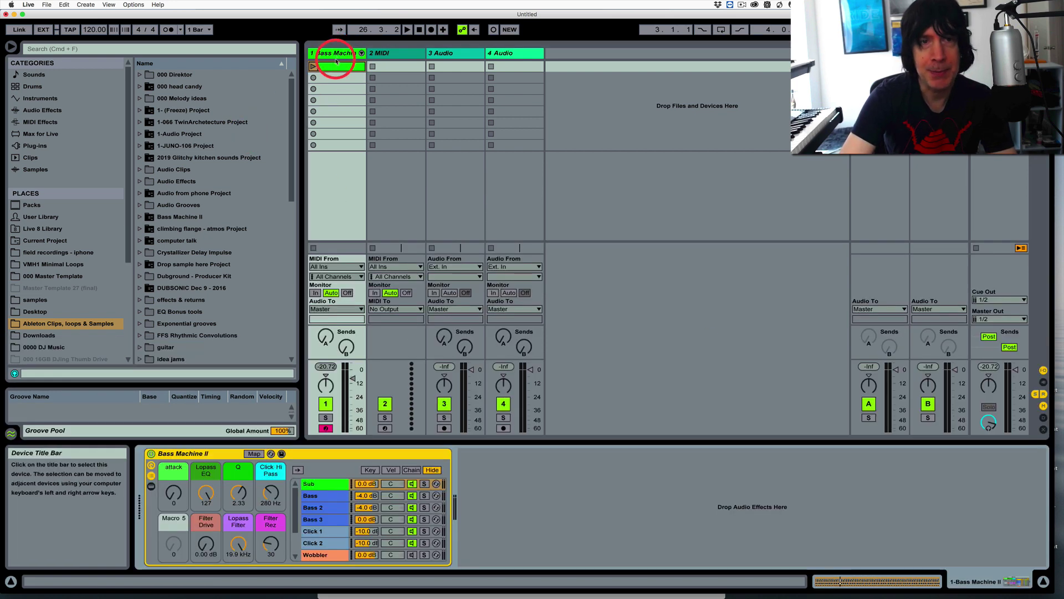
left_click(336, 66)
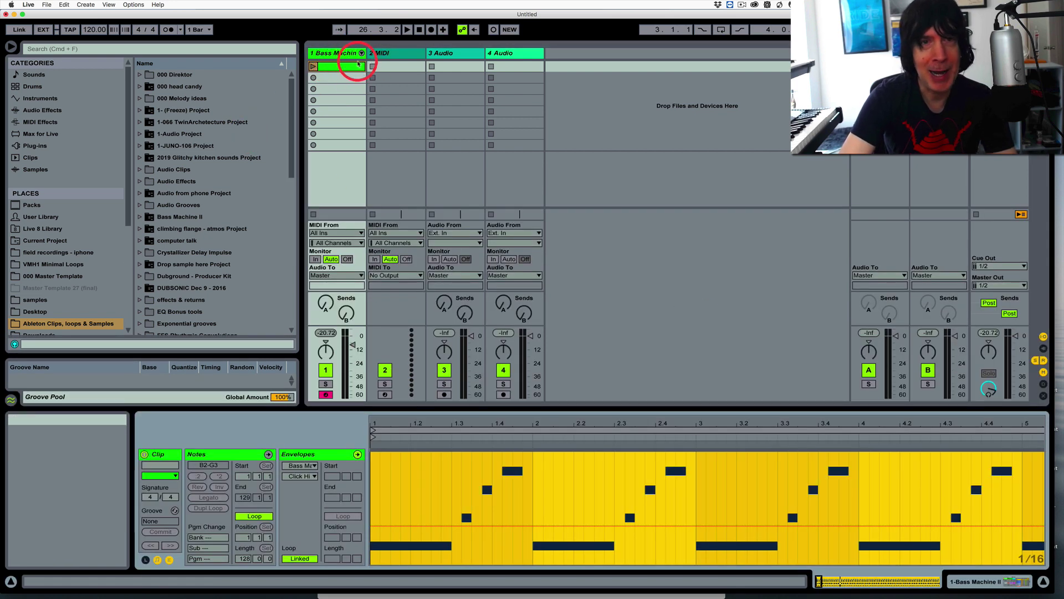
left_click(347, 54)
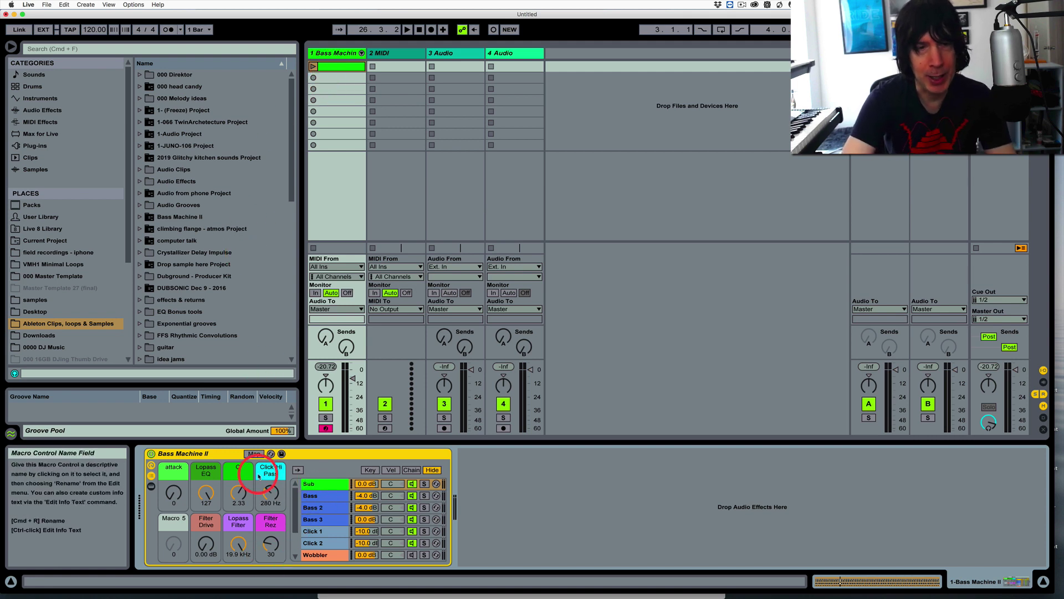
Show the devices inside the Bass Machine II rack and open its Sub chain.
left_click(148, 490)
left_click(664, 518)
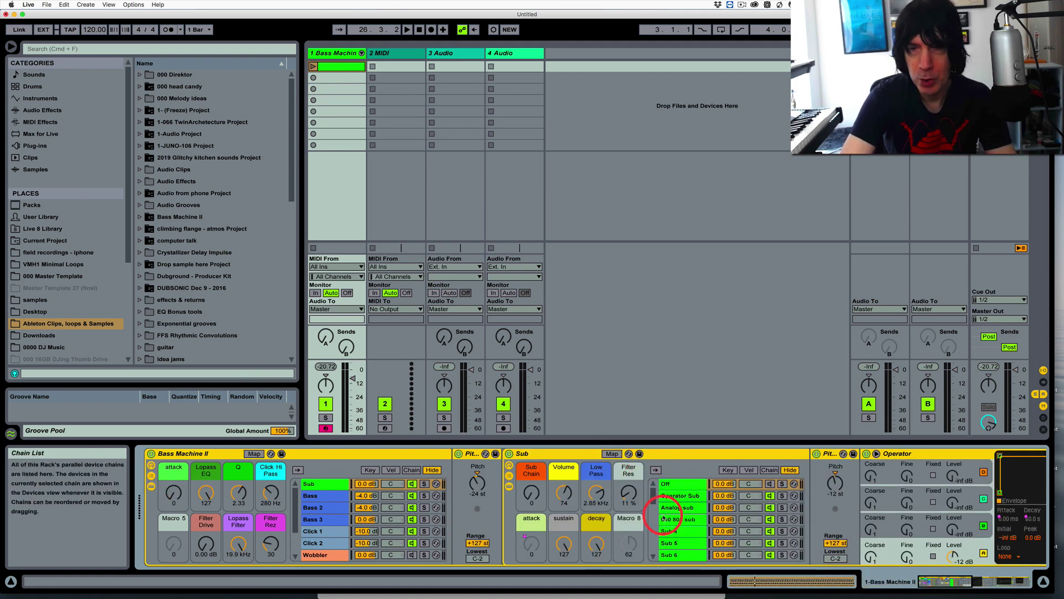
left_click(303, 486)
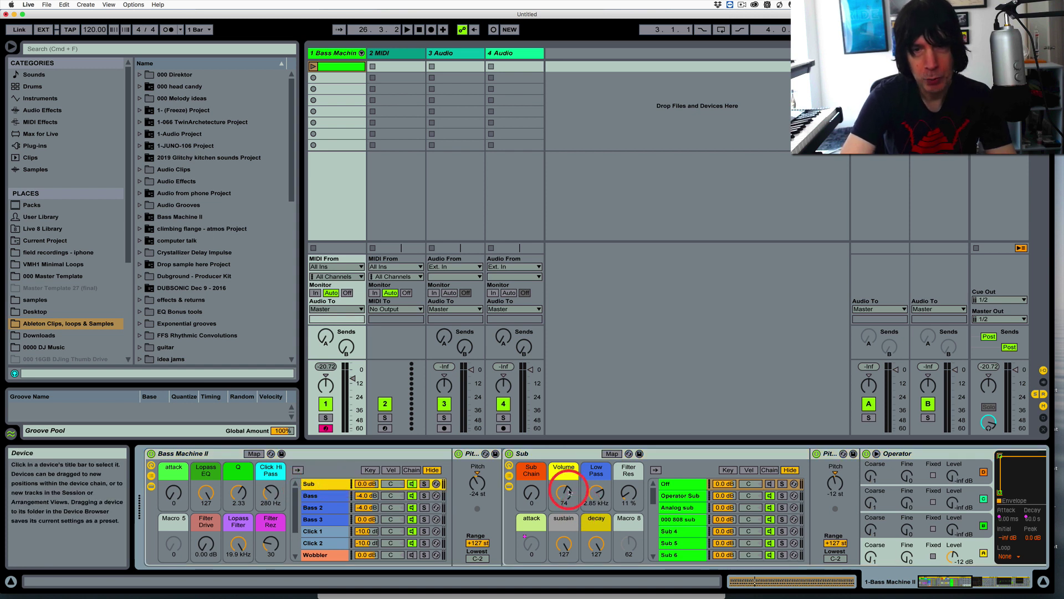
left_click(531, 495)
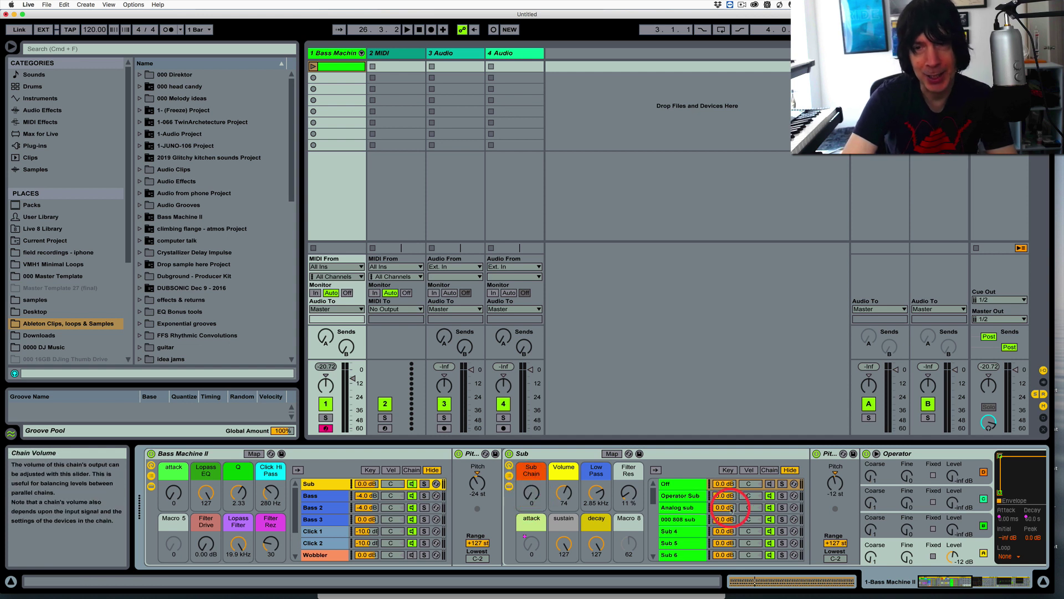
Examine the nested chains of the Sub rack from Off to Sub 24, ending on Operator Sub.
left_click(685, 484)
left_click(685, 485)
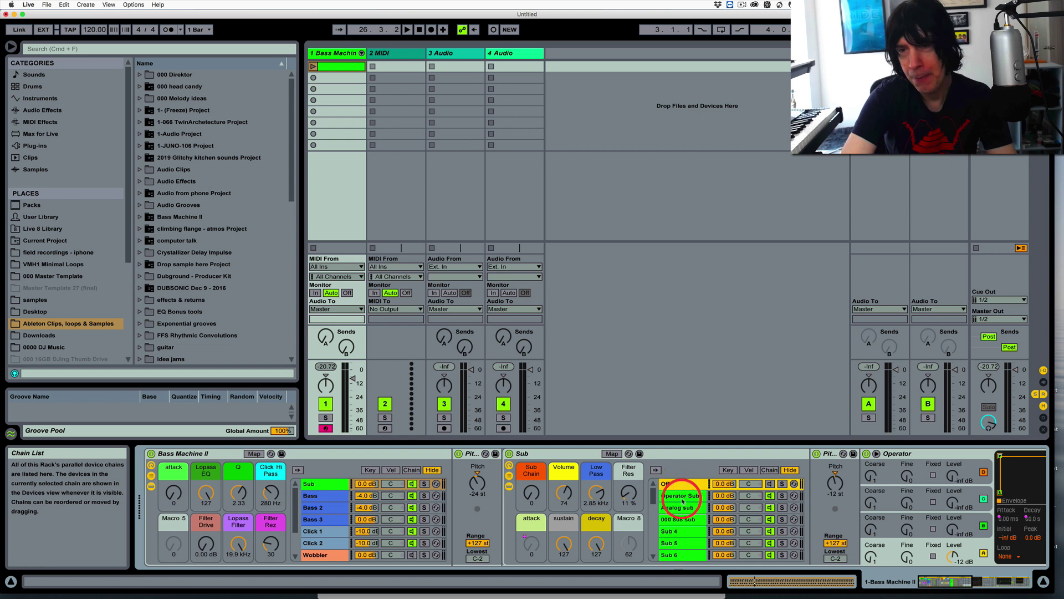
scroll(685, 493, "down", 3)
scroll(681, 502, "down", 10)
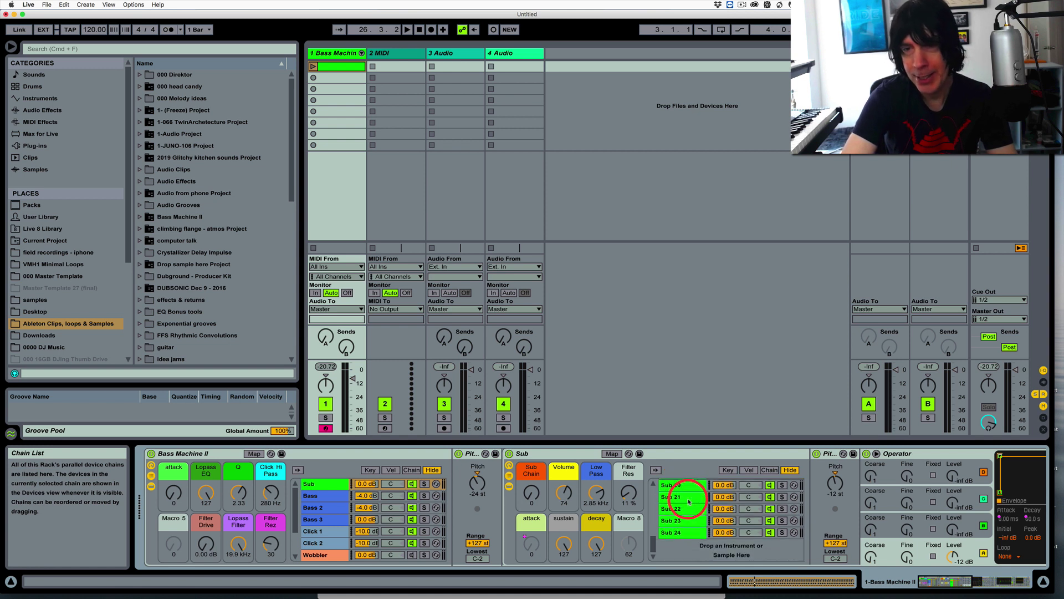
left_click(684, 533)
scroll(682, 527, "up", 13)
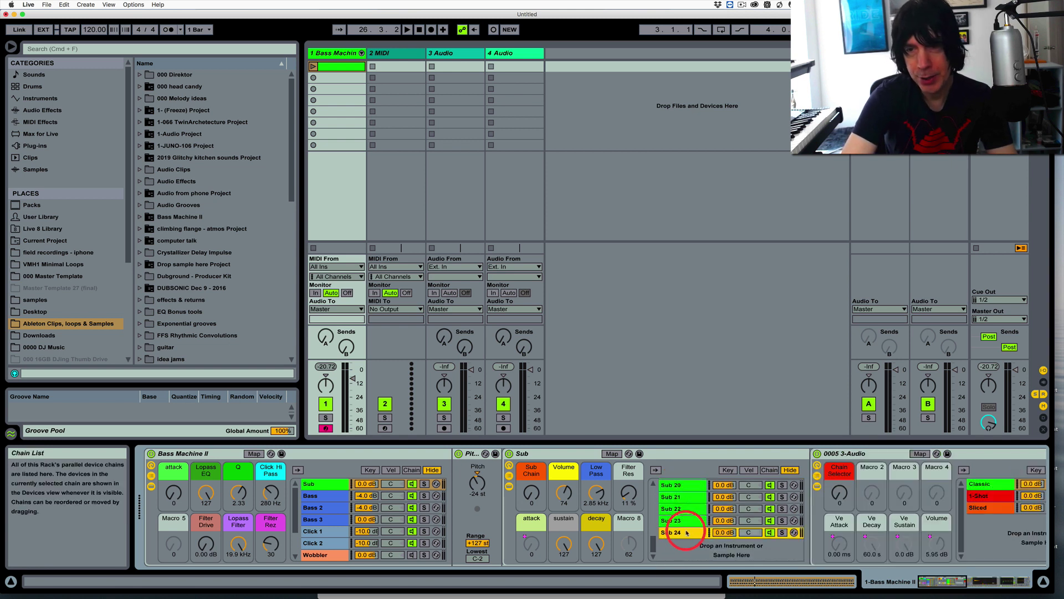
left_click(676, 495)
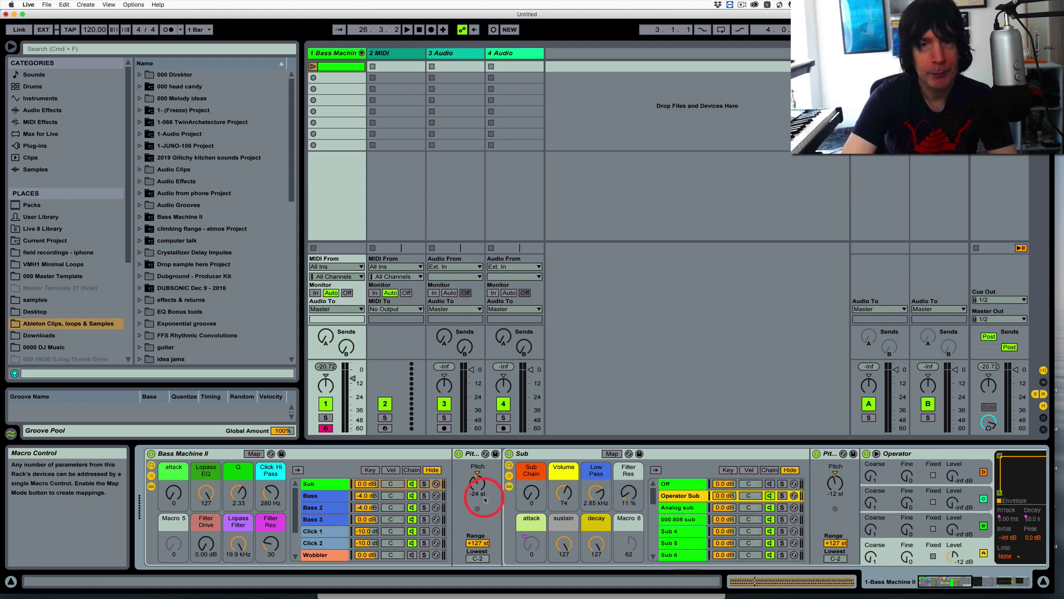
Open the Bass chain and examine its nested sound chains from Off to Bass 75.
left_click(325, 498)
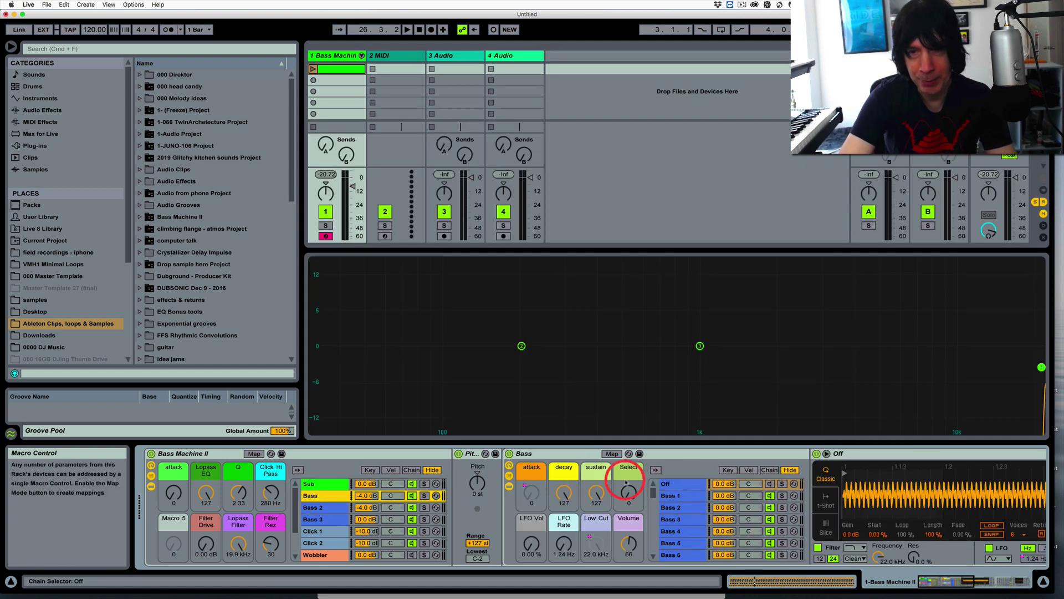
left_click(680, 485)
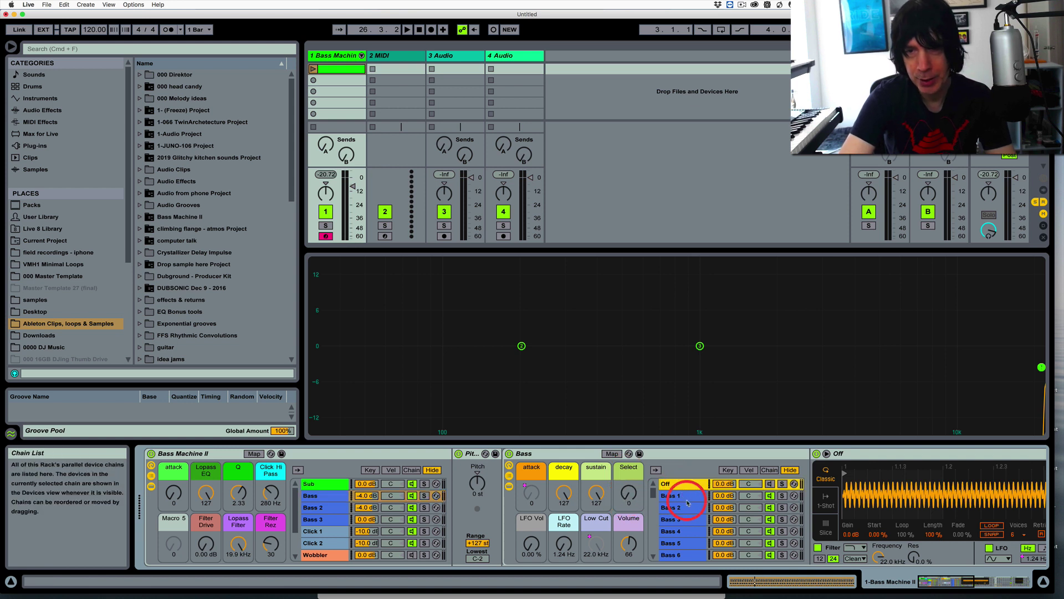
scroll(687, 502, "down", 5)
scroll(688, 502, "down", 4)
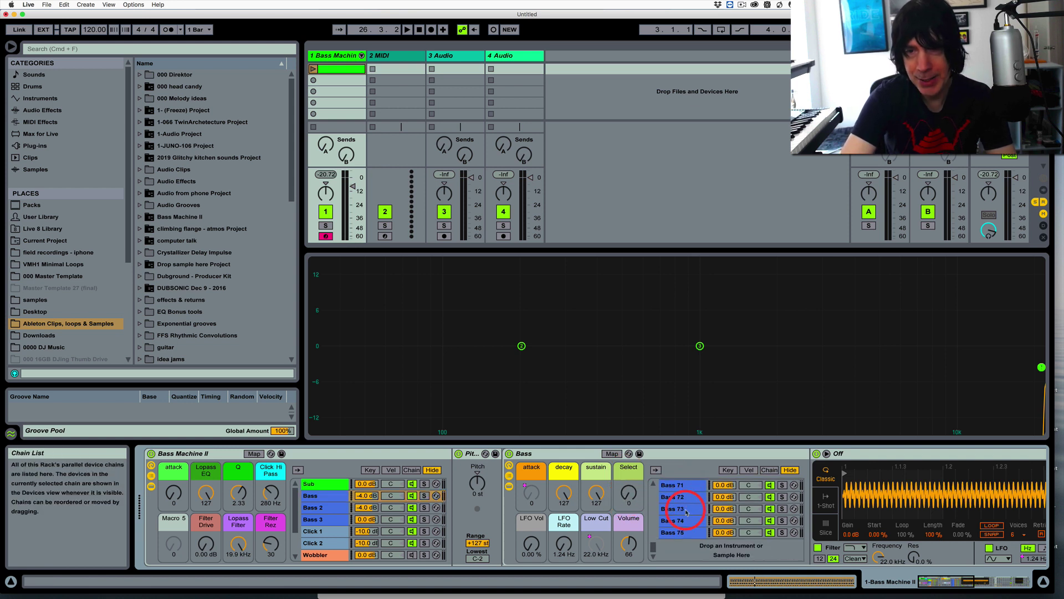
left_click(684, 533)
scroll(684, 538, "up", 20)
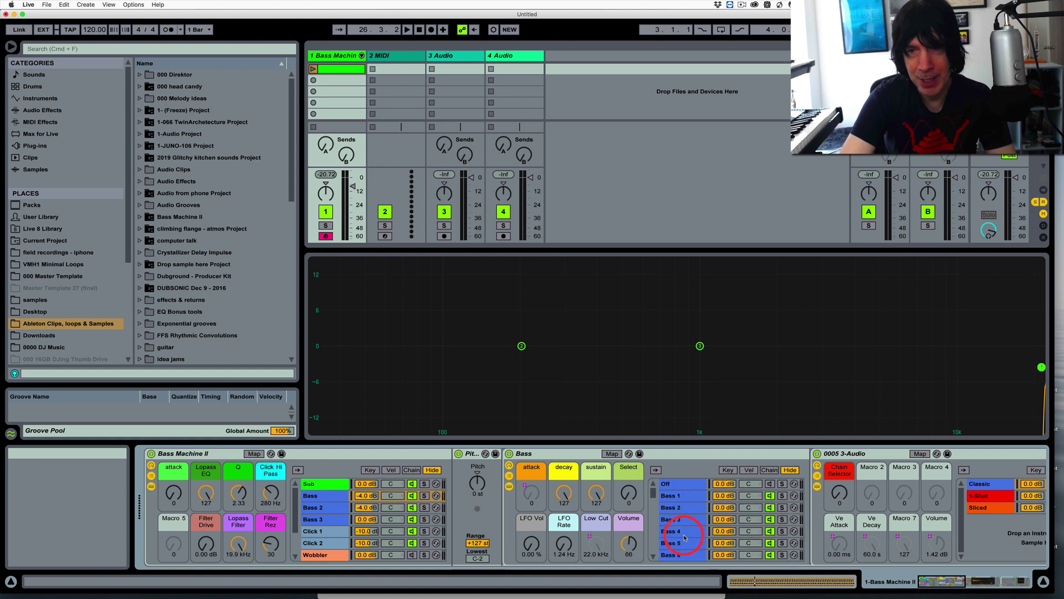
Open the Bass 2 chain and look through its list of nested bass sounds.
left_click(324, 508)
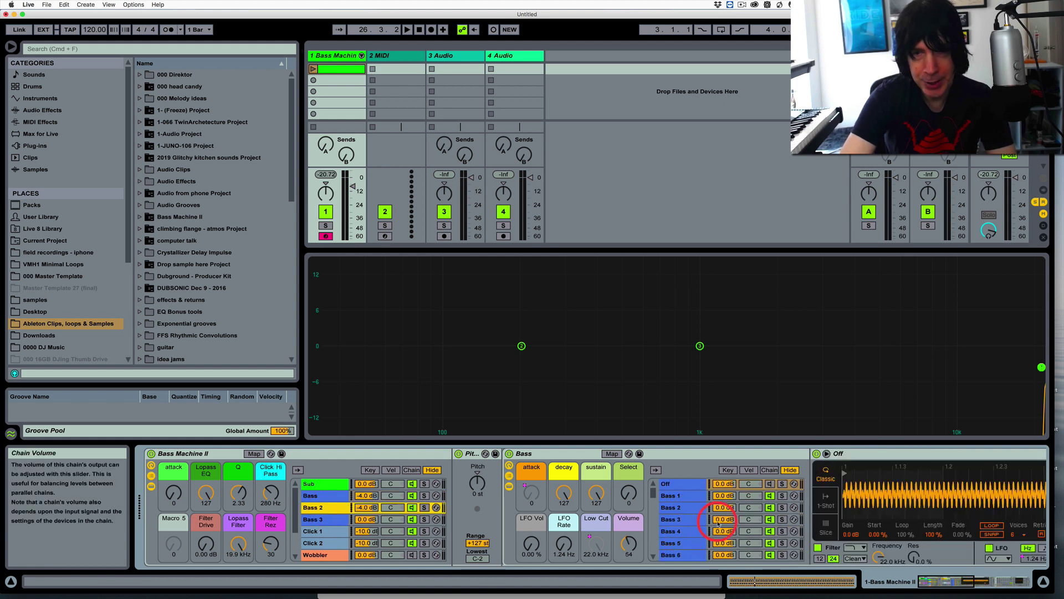
left_click(245, 521)
left_click(315, 499)
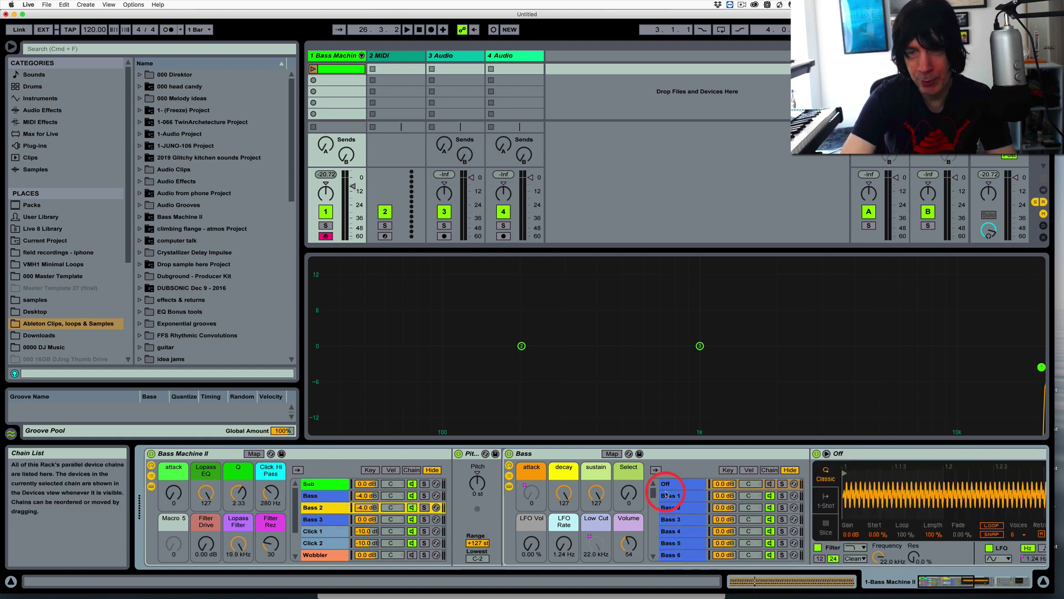
scroll(691, 532, "down", 20)
scroll(690, 535, "up", 20)
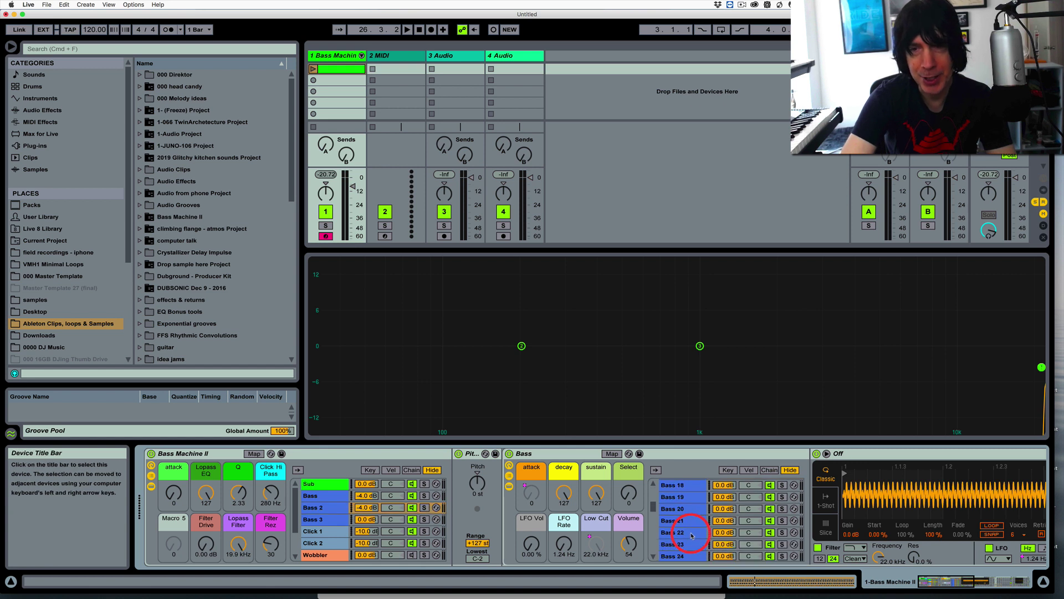
Open the Bass 3 chain and examine its nested sounds from Off to Bass 21.
left_click(341, 552)
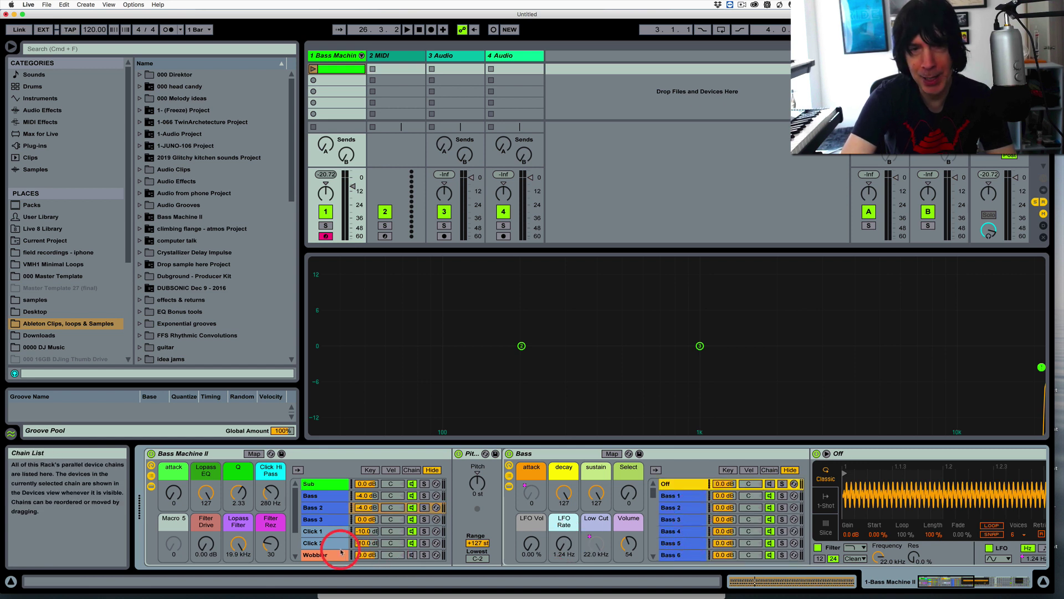
left_click(314, 519)
left_click(666, 451)
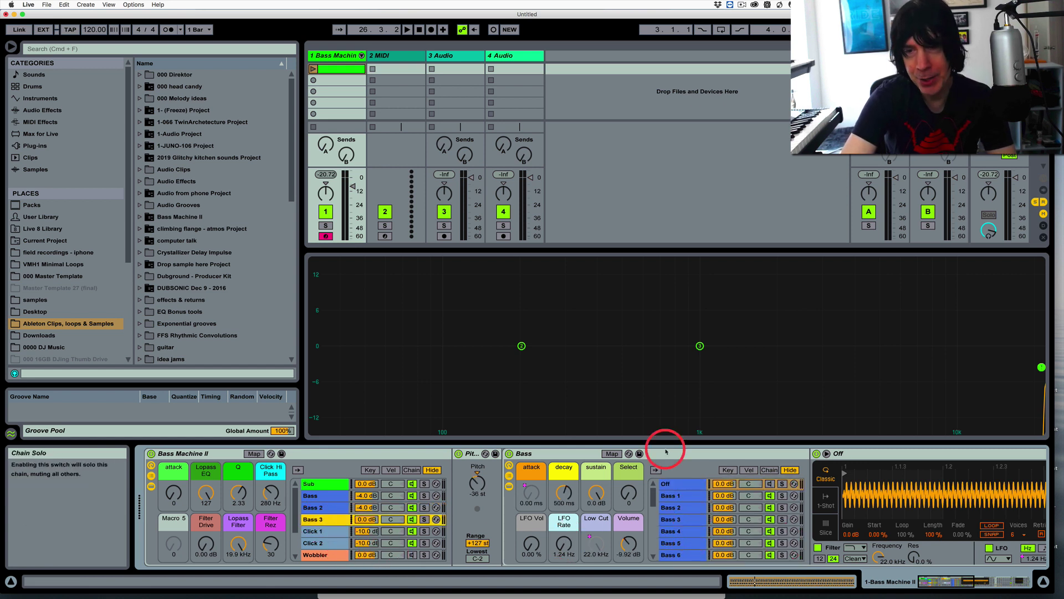
left_click(687, 486)
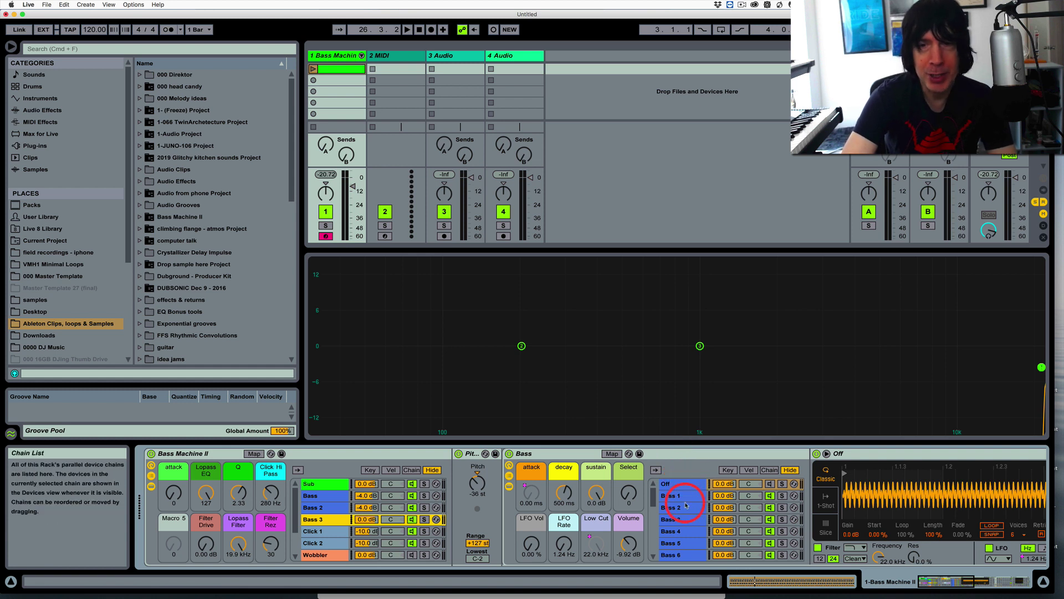
left_click(688, 487)
left_click_drag(653, 497, 653, 579)
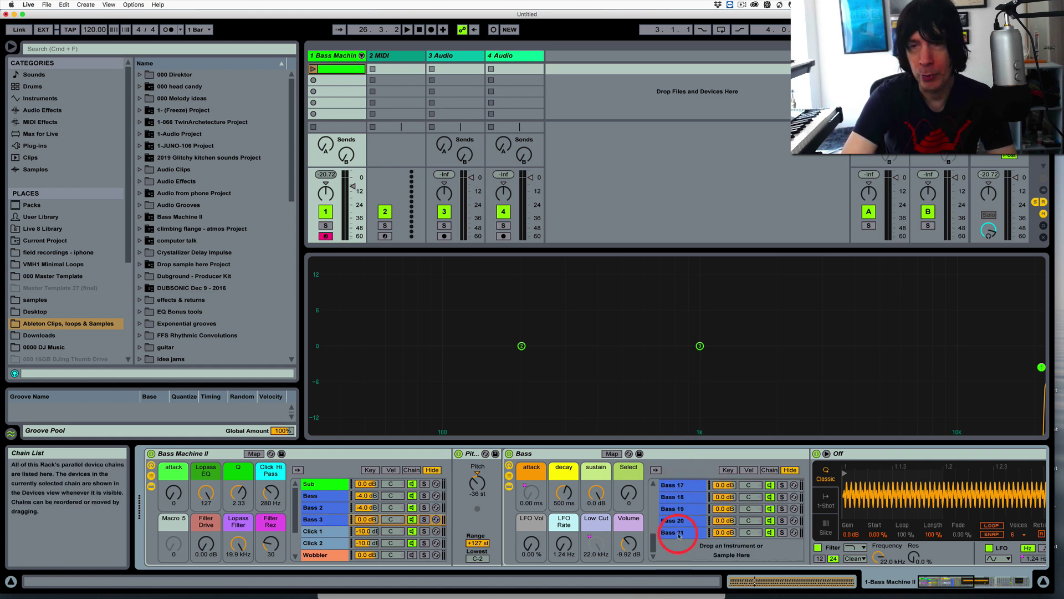
scroll(689, 535, "up", 8)
Inspect the Click 1 and Click 2 chains, opening the Operator chain inside Click 2's nested Instrument Rack.
left_click(379, 555)
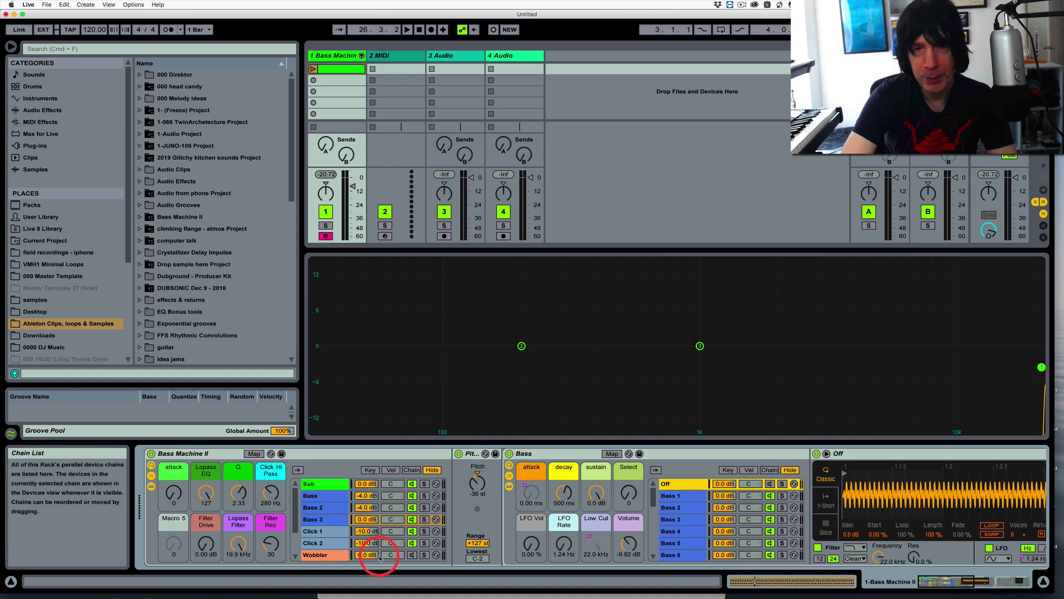
left_click(327, 533)
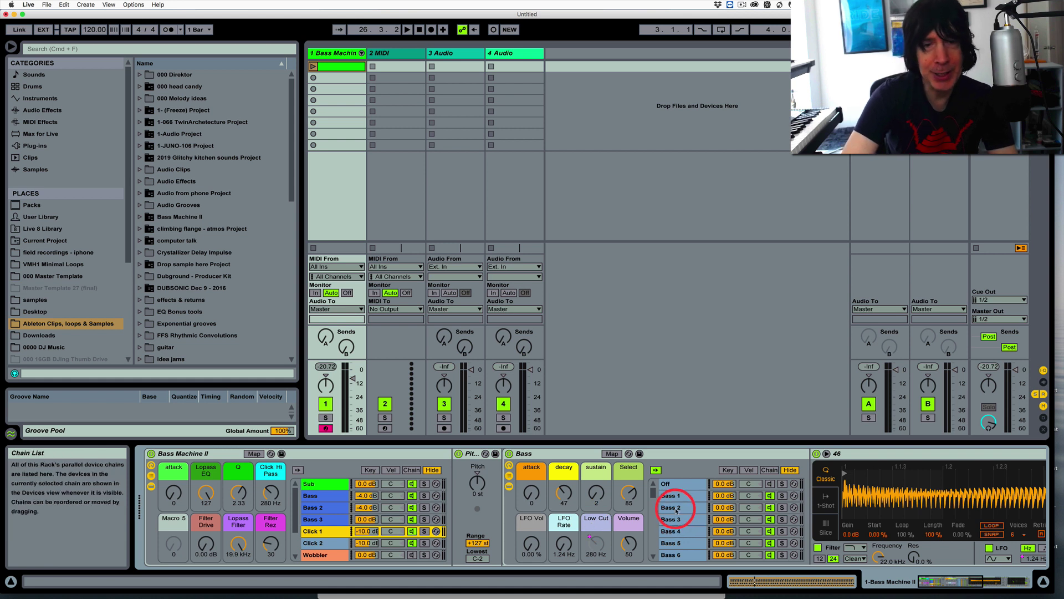
left_click(324, 546)
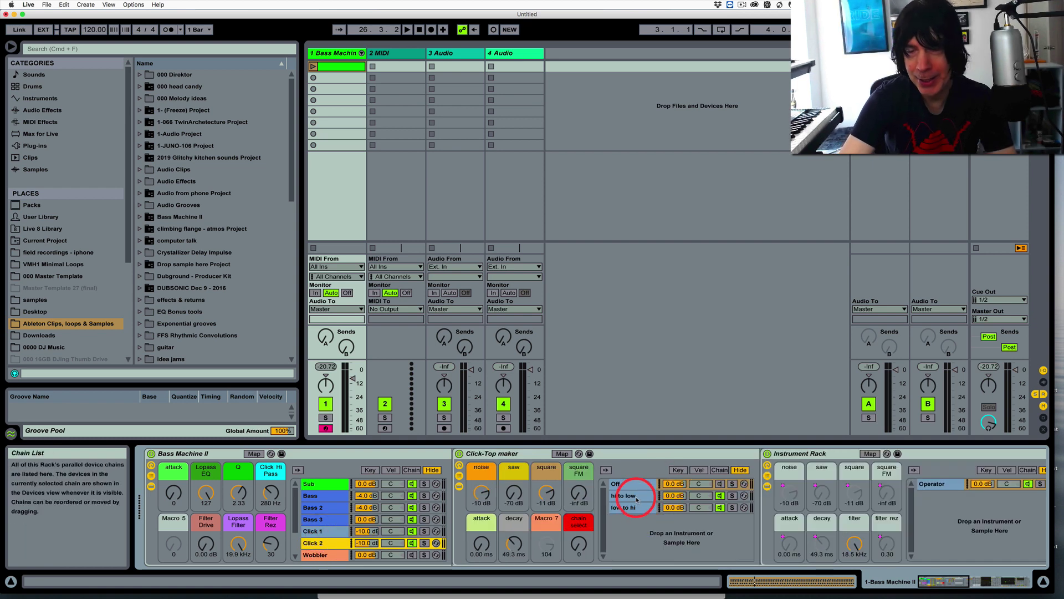
left_click(932, 484)
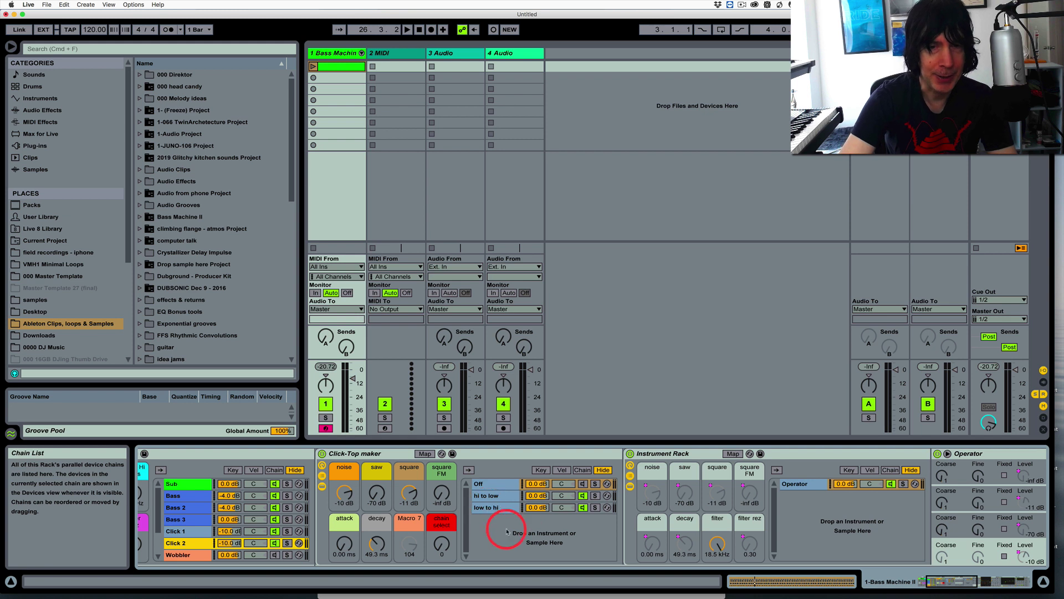
Inspect the Wobbler and Filthstep bass chains in the Bass Machine II rack, comparing the devices and macros in each.
scroll(510, 527, "left", 5)
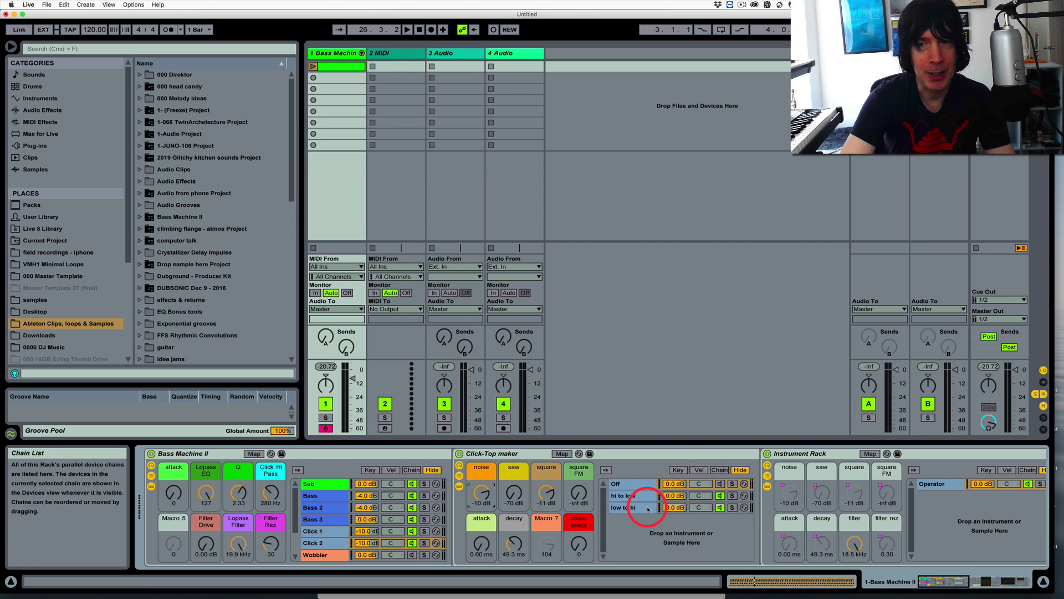
left_click(335, 555)
left_click(329, 533)
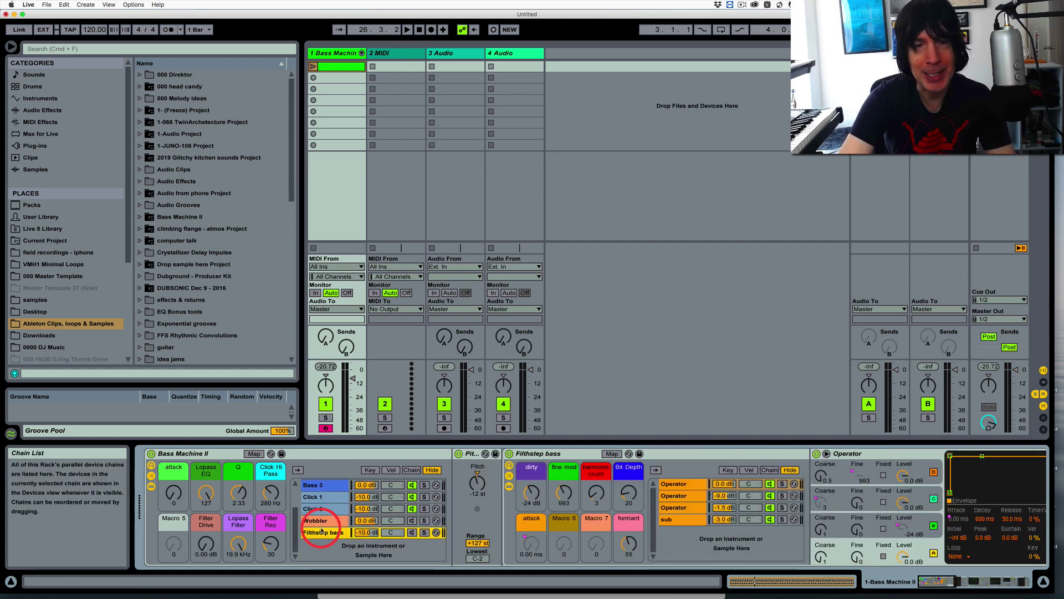
left_click(323, 521)
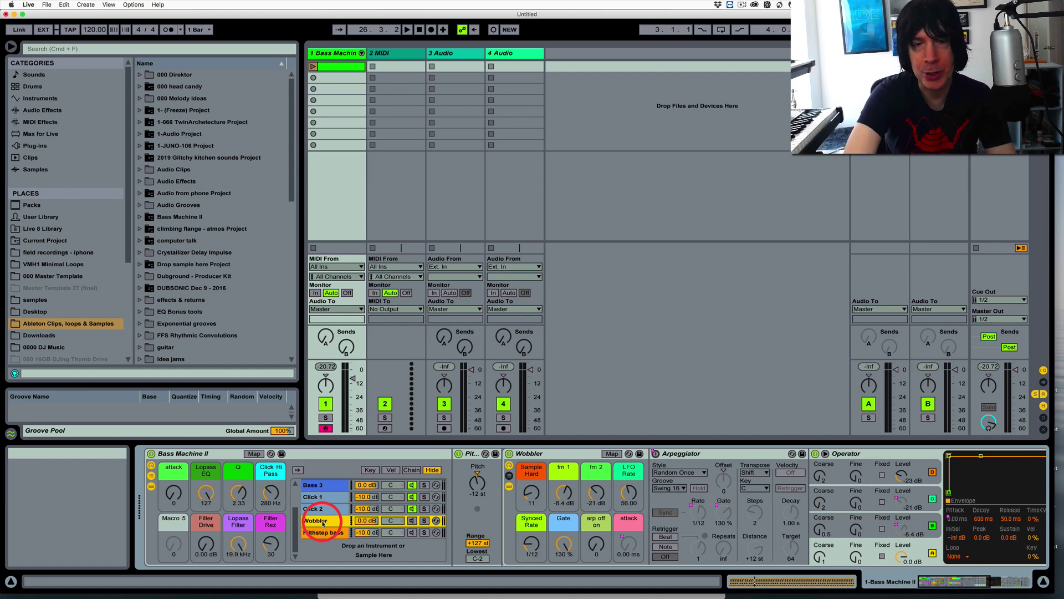
left_click(325, 533)
left_click(327, 521)
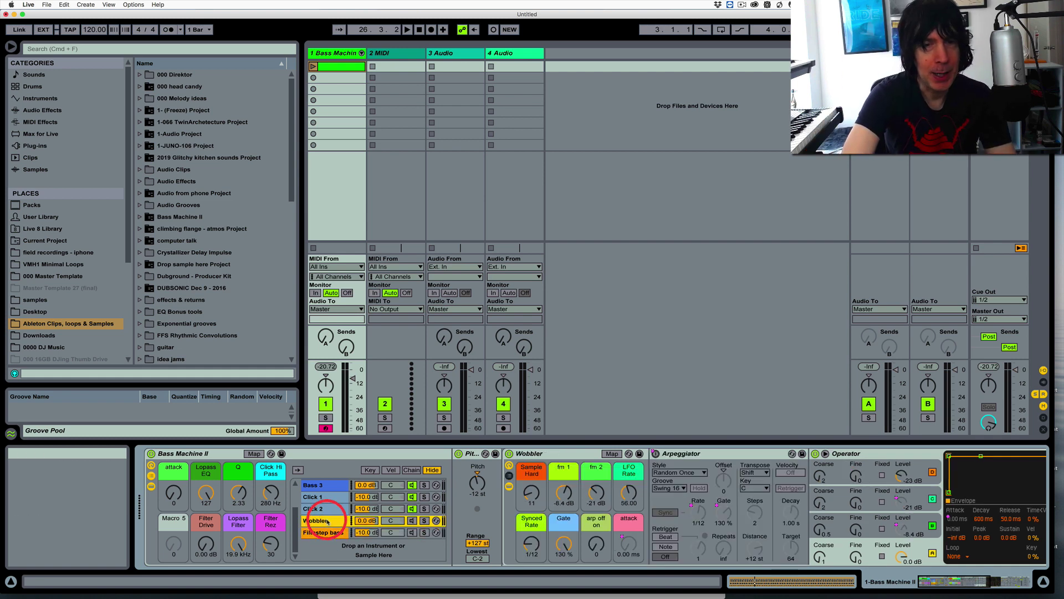
scroll(329, 516, "up", 3)
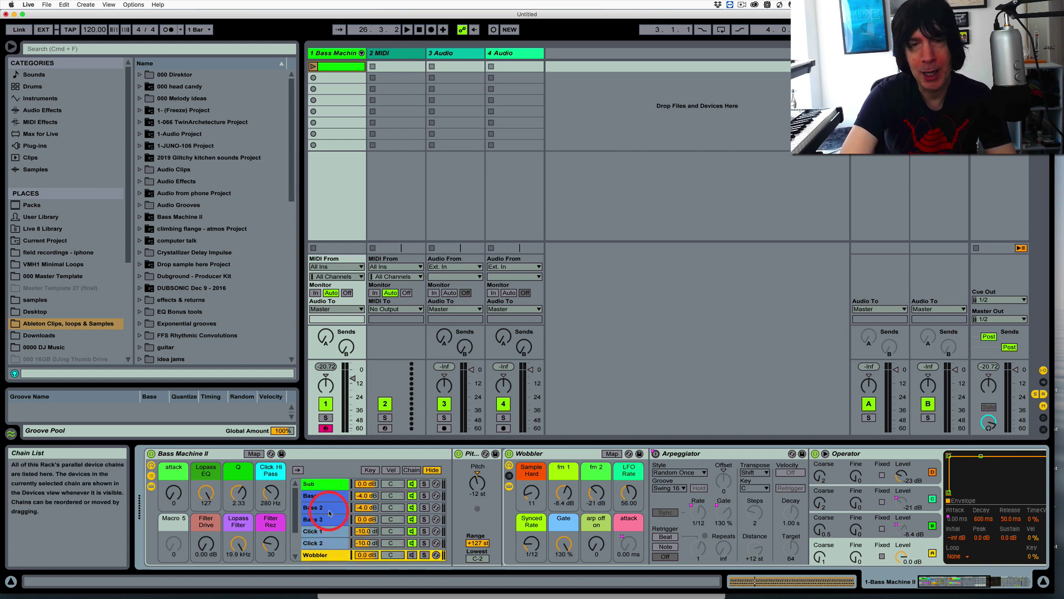
scroll(323, 531, "down", 3)
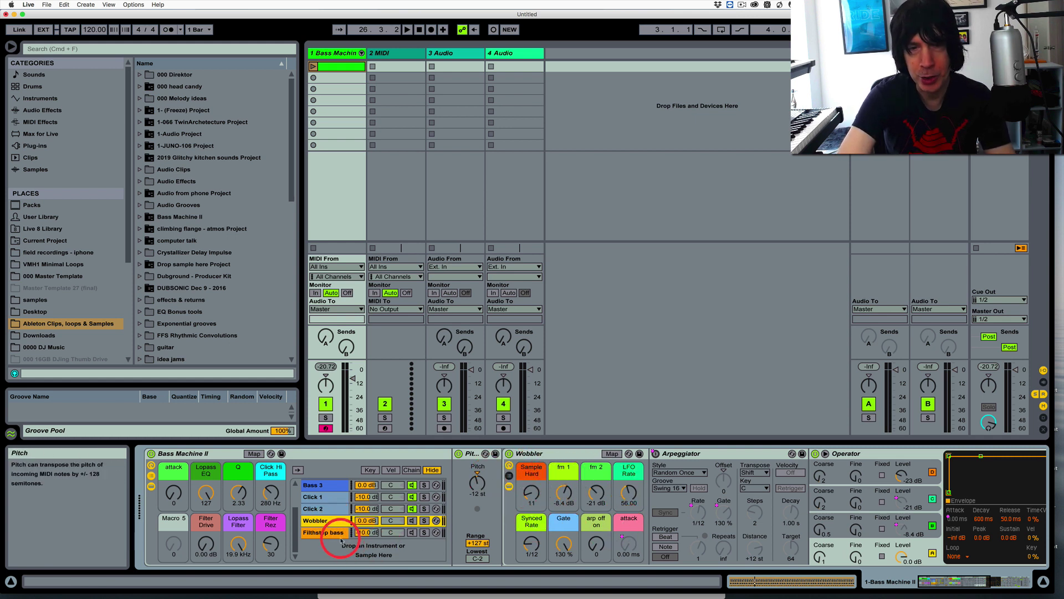
left_click(325, 532)
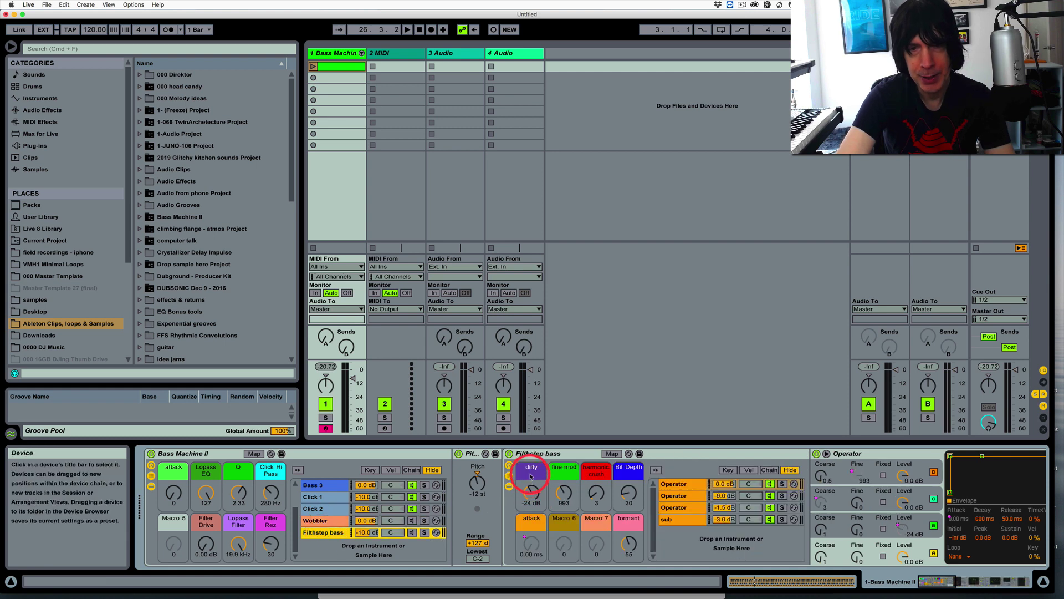
left_click(325, 521)
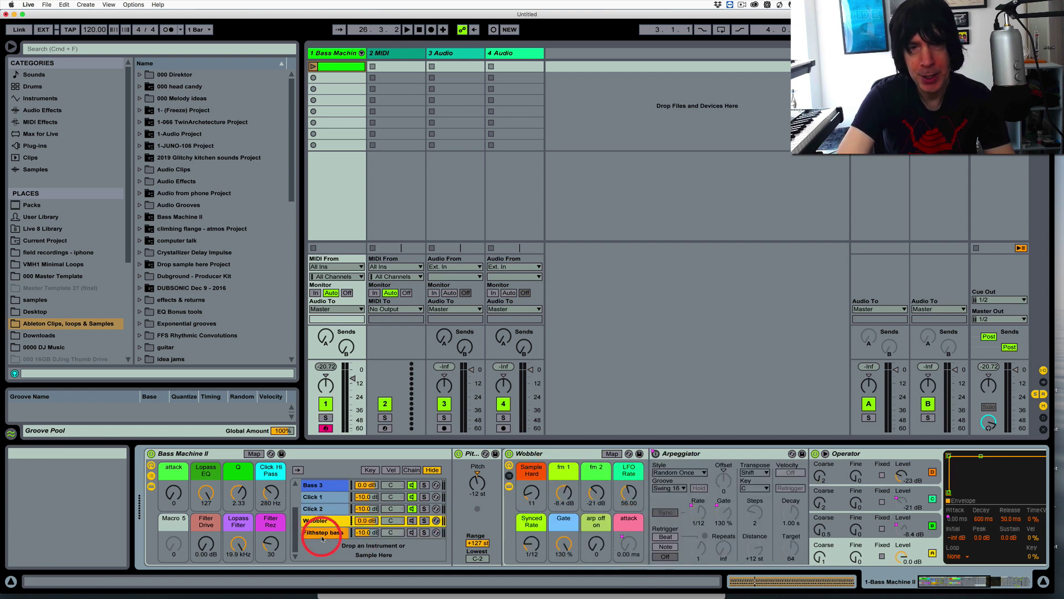
Open the Sub and Click 1 chains, trying Click 1's LFO Rate macro and returning it to 1.24 Hz.
scroll(325, 541, "up", 3)
left_click(327, 486)
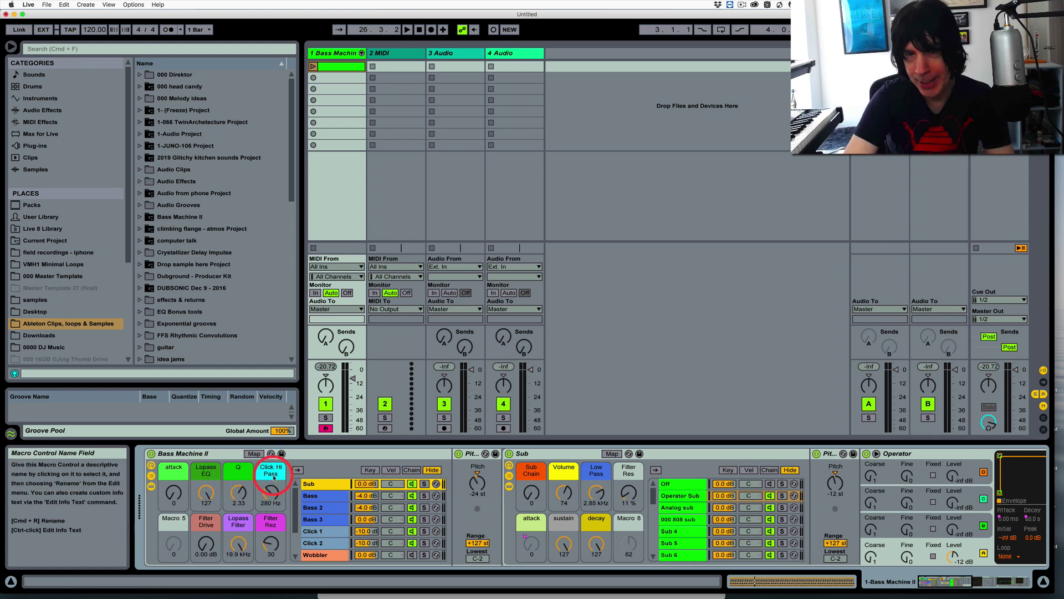
left_click(313, 531)
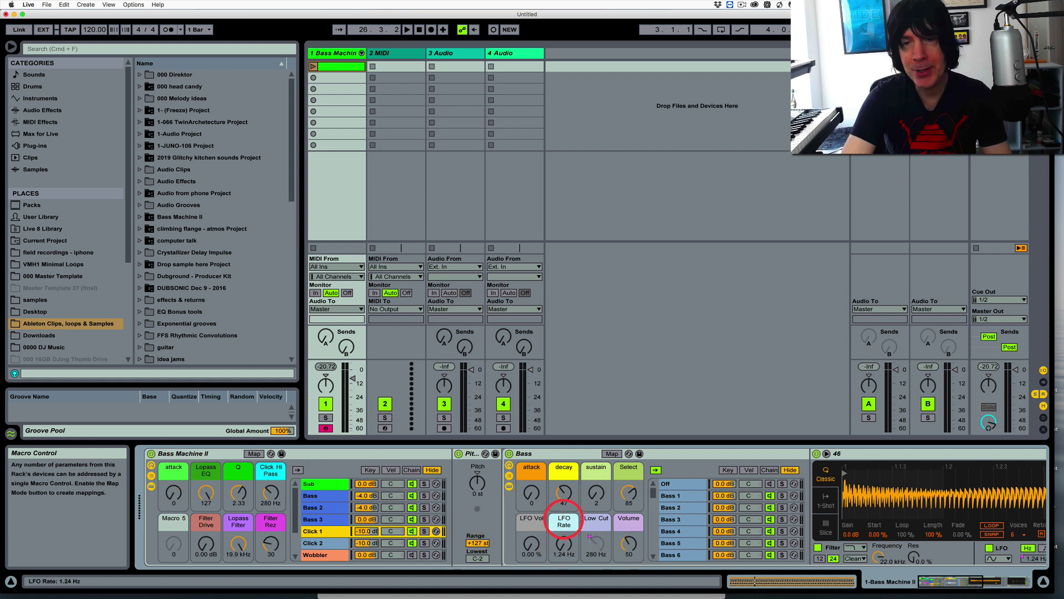
left_click_drag(553, 557, 565, 549)
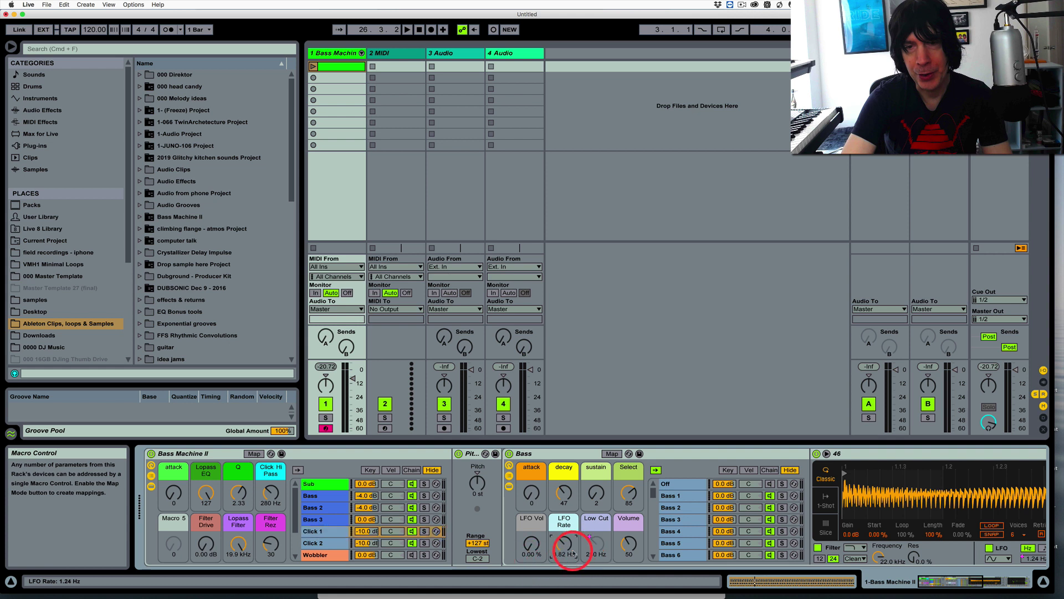
left_click_drag(567, 546, 560, 563)
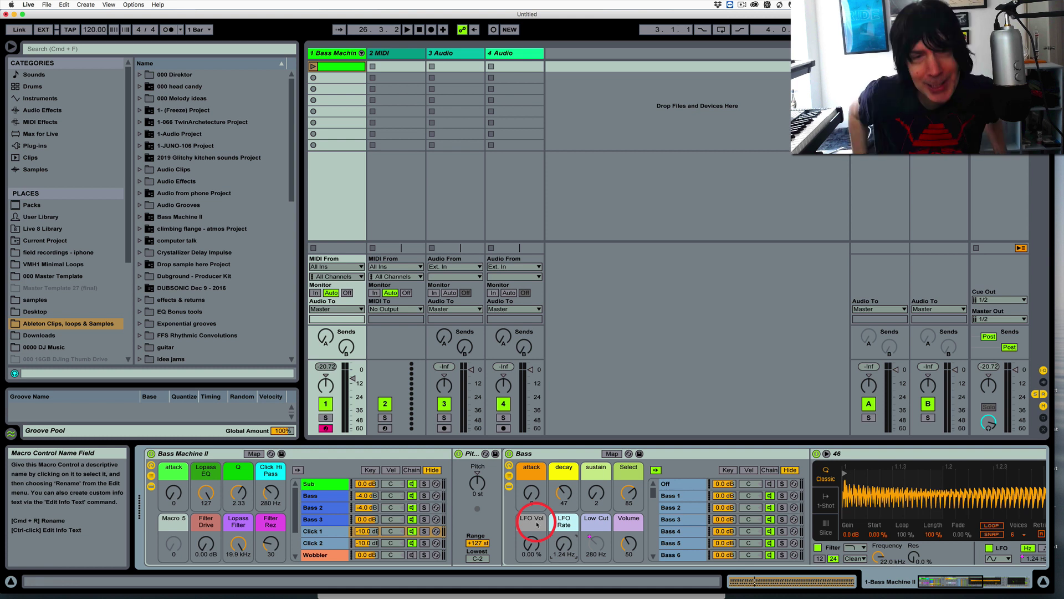
Revisit the Sub chain and the Click 1 chain to compare their nested racks.
left_click(325, 456)
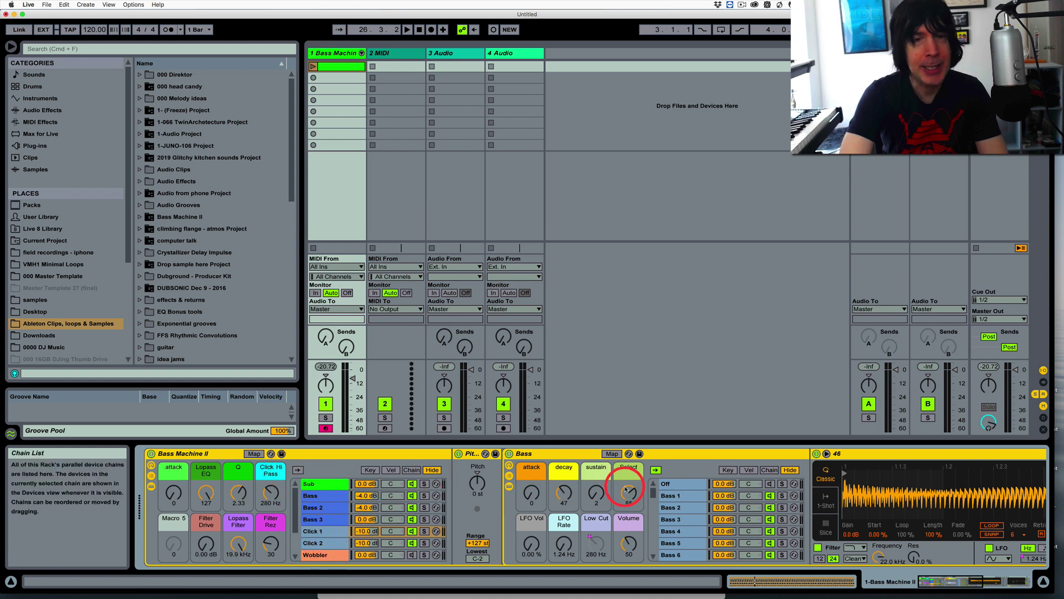
left_click(318, 483)
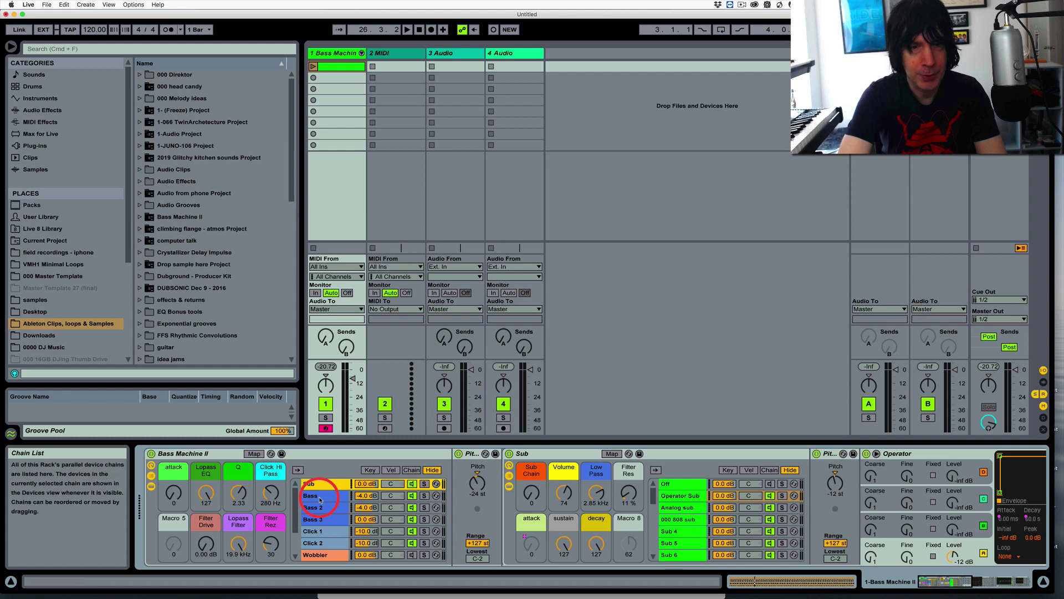
left_click(325, 532)
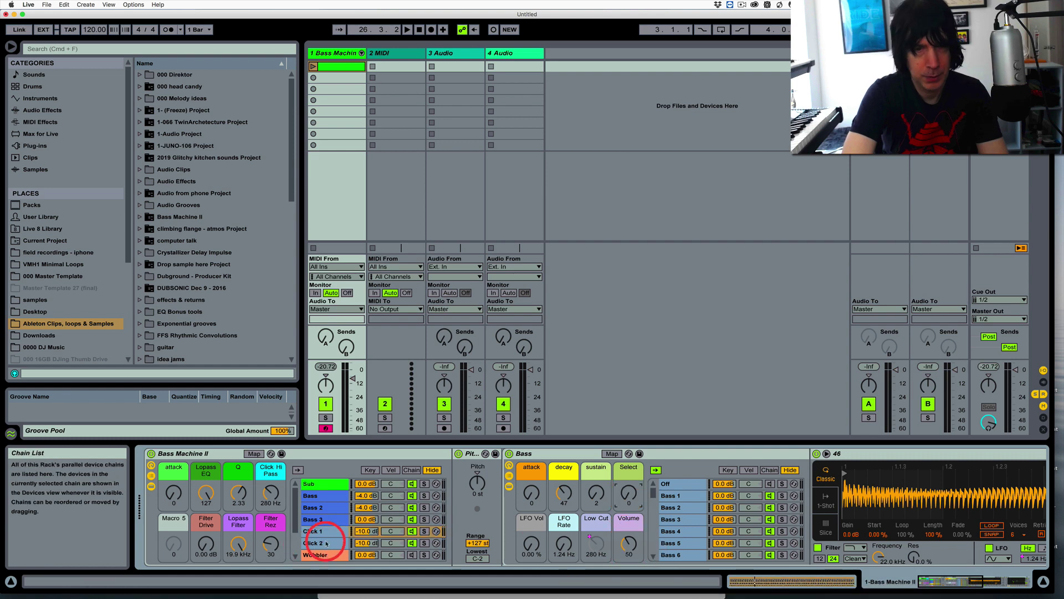
Launch the first clip on the Bass Machine track and audition sub sounds by raising the Sub Chain macro to 36.
left_click(313, 67)
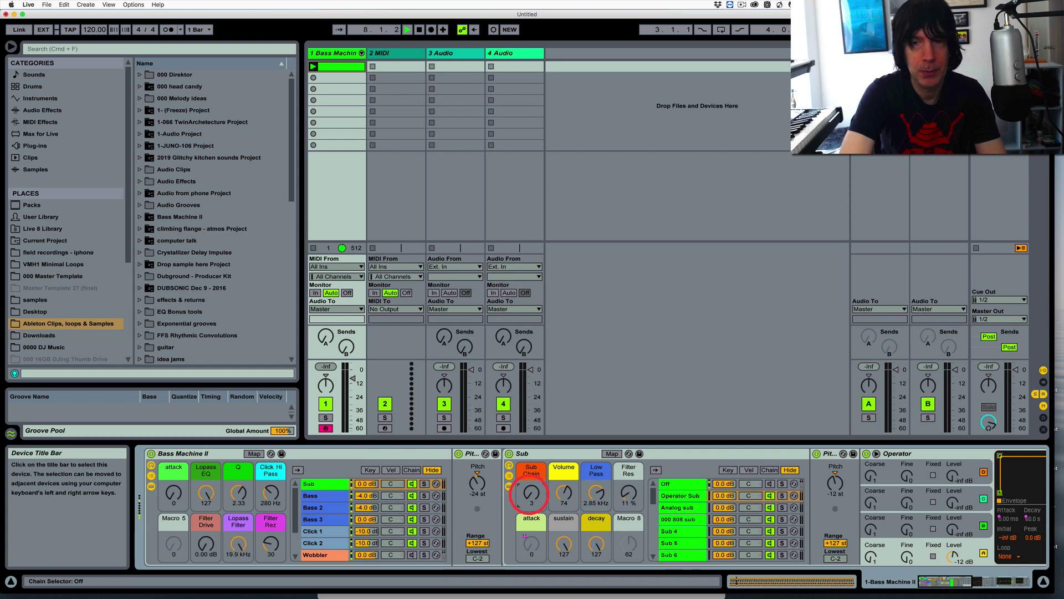
left_click_drag(529, 493, 531, 494)
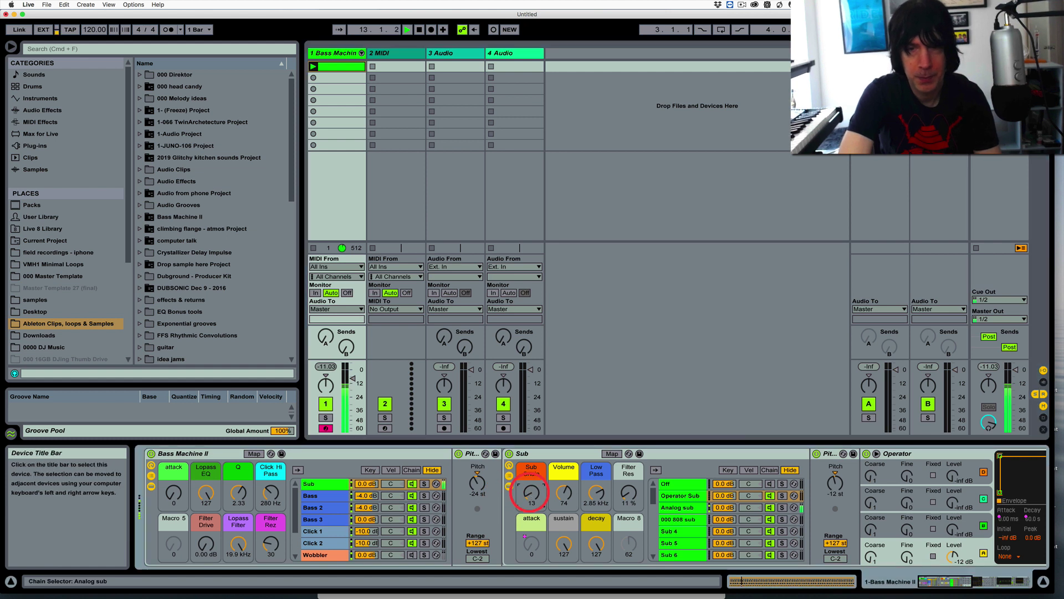
left_click_drag(529, 493, 530, 493)
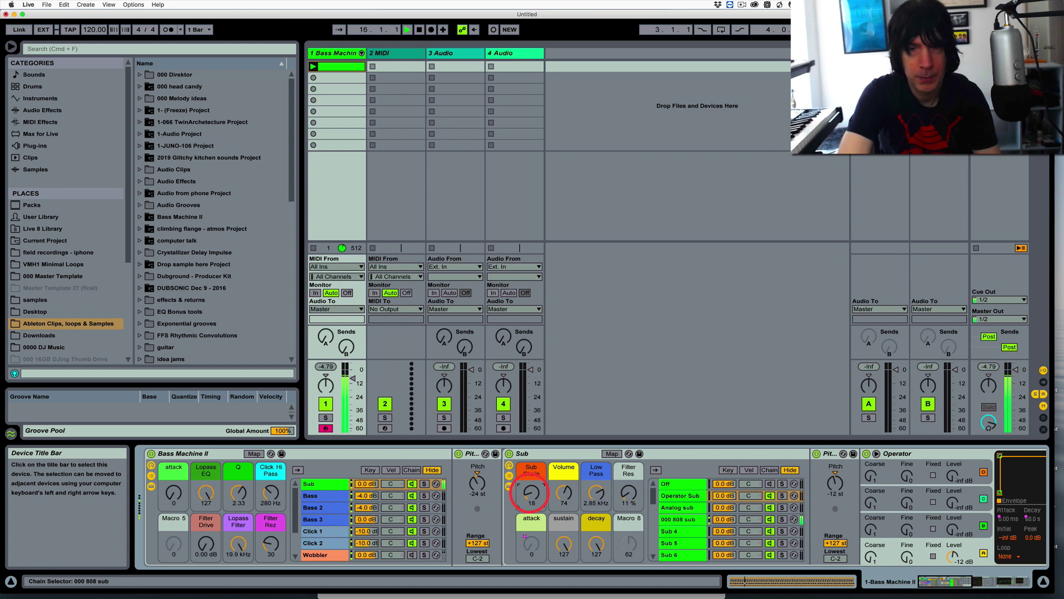
left_click_drag(531, 495, 530, 493)
left_click_drag(531, 493, 531, 494)
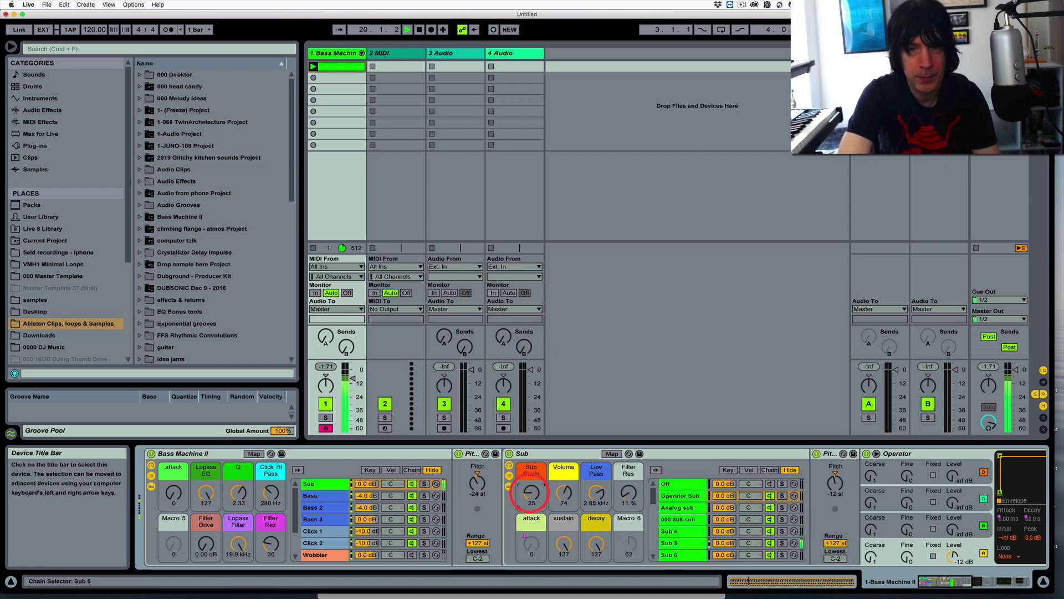
left_click_drag(531, 493, 531, 495)
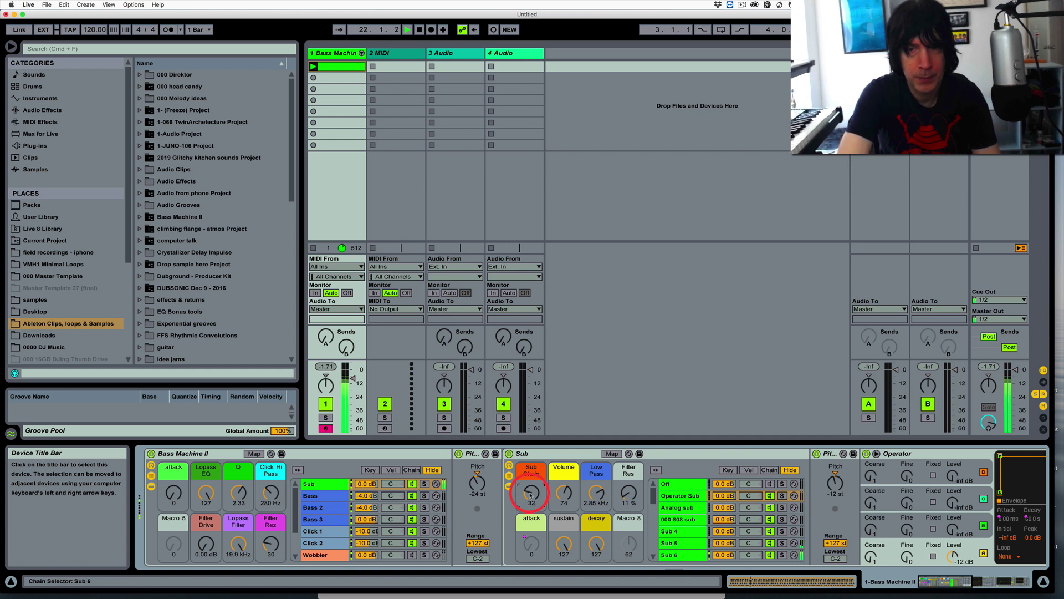
left_click_drag(530, 495, 531, 495)
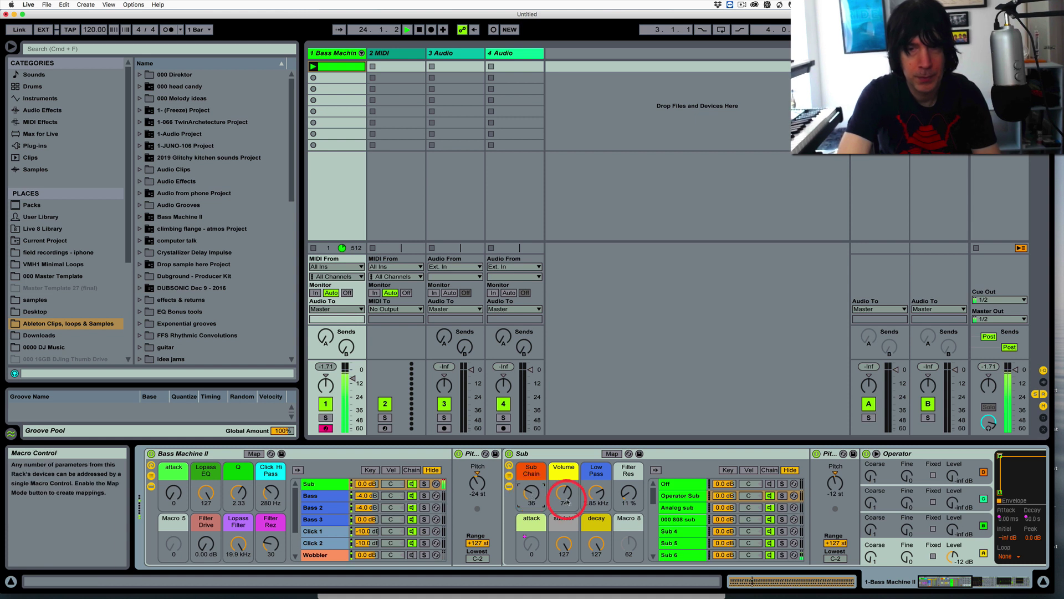
Look through the nested sub list and raise the Sub Chain macro to audition Sub 7 through Sub 10 and beyond.
scroll(697, 547, "down", 6)
scroll(700, 549, "up", 2)
scroll(697, 543, "up", 4)
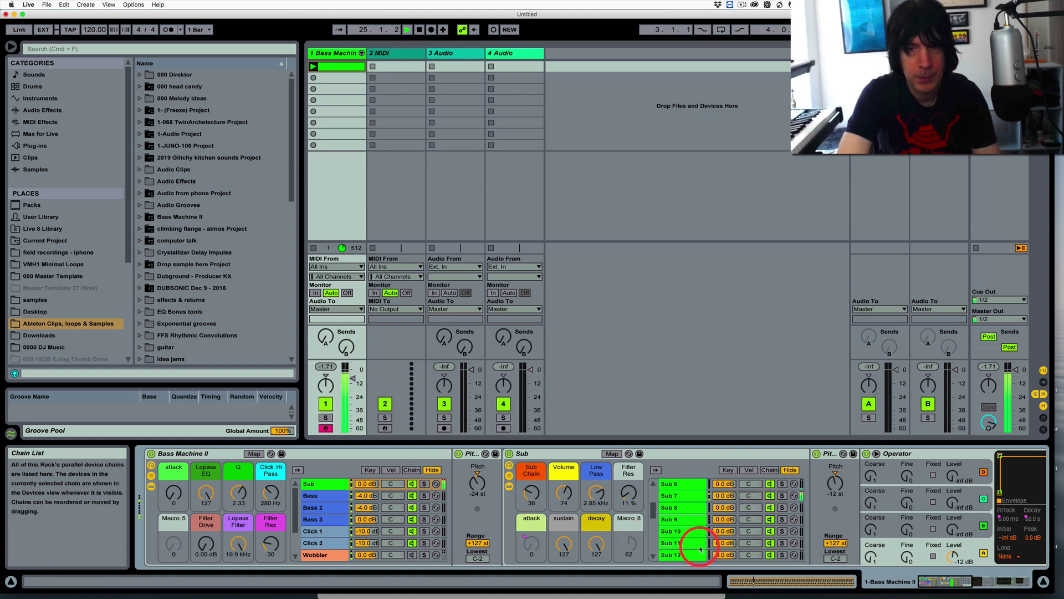
left_click_drag(531, 494, 531, 493)
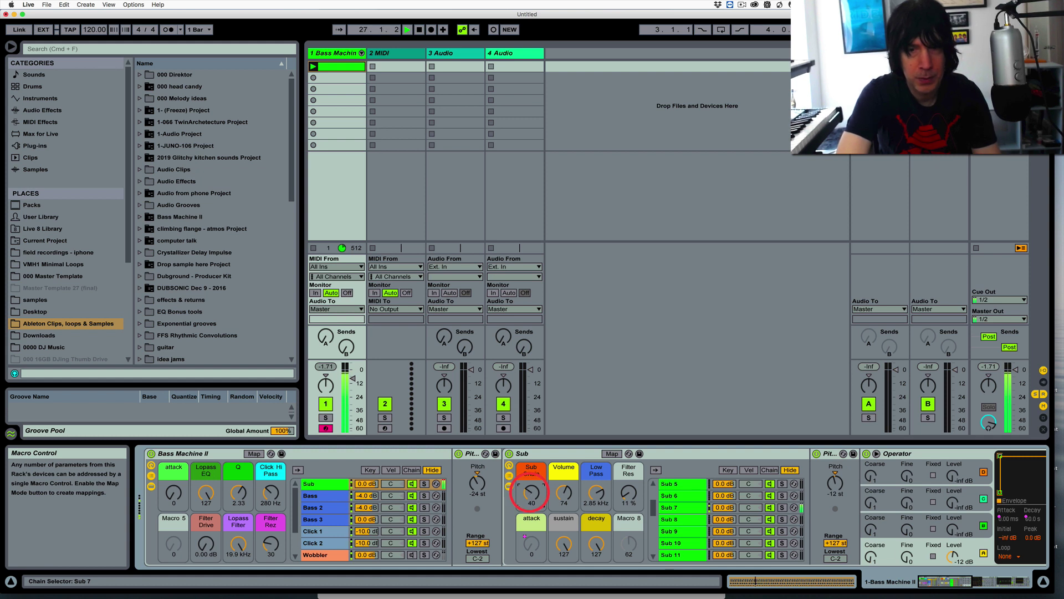
left_click_drag(532, 492, 532, 493)
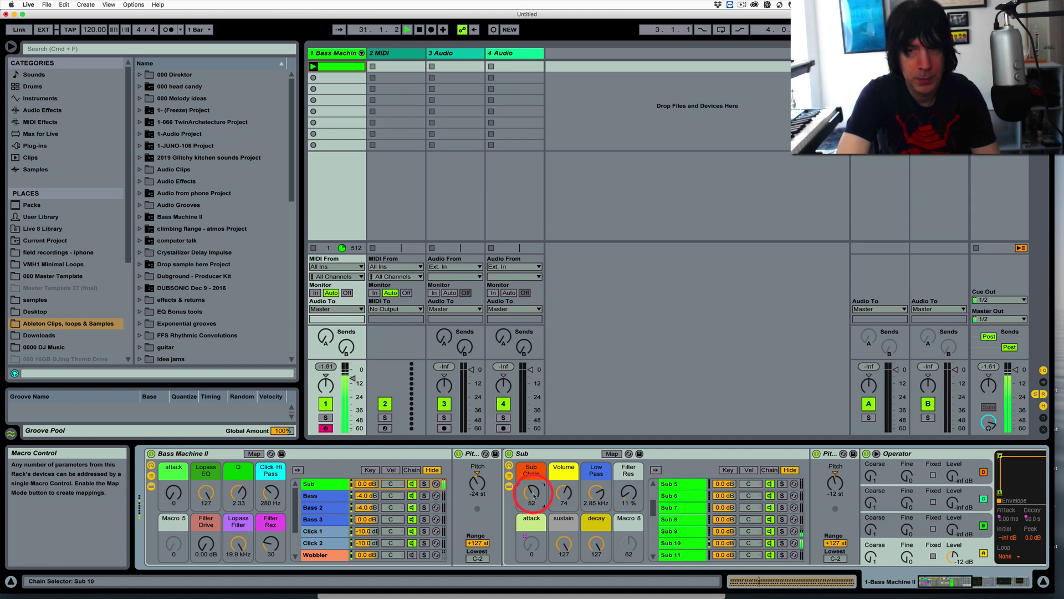
left_click_drag(532, 493, 593, 501)
Enable chain auto-select in the Sub rack, audition the remaining sounds up to Sub 24 with Sub Chain at 123, and stop playback.
left_click(656, 470)
left_click(532, 493)
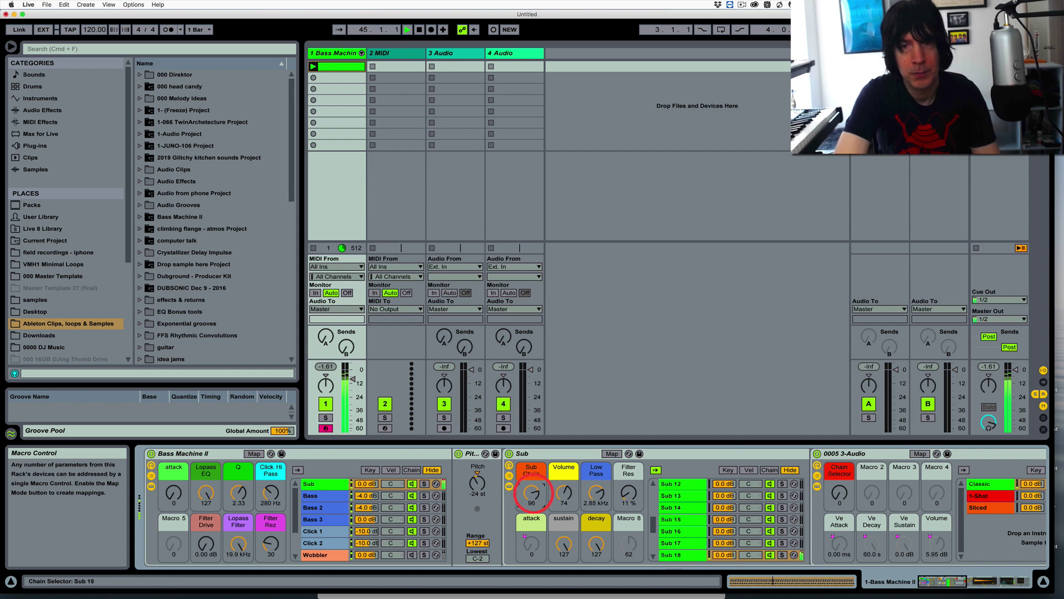
left_click_drag(535, 495, 535, 494)
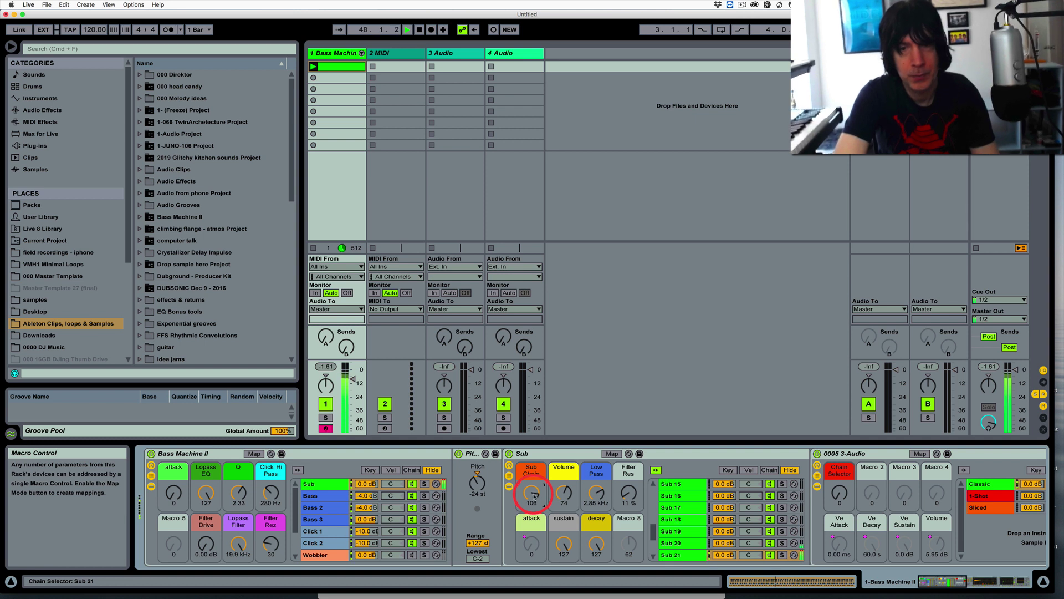
left_click_drag(534, 495, 535, 494)
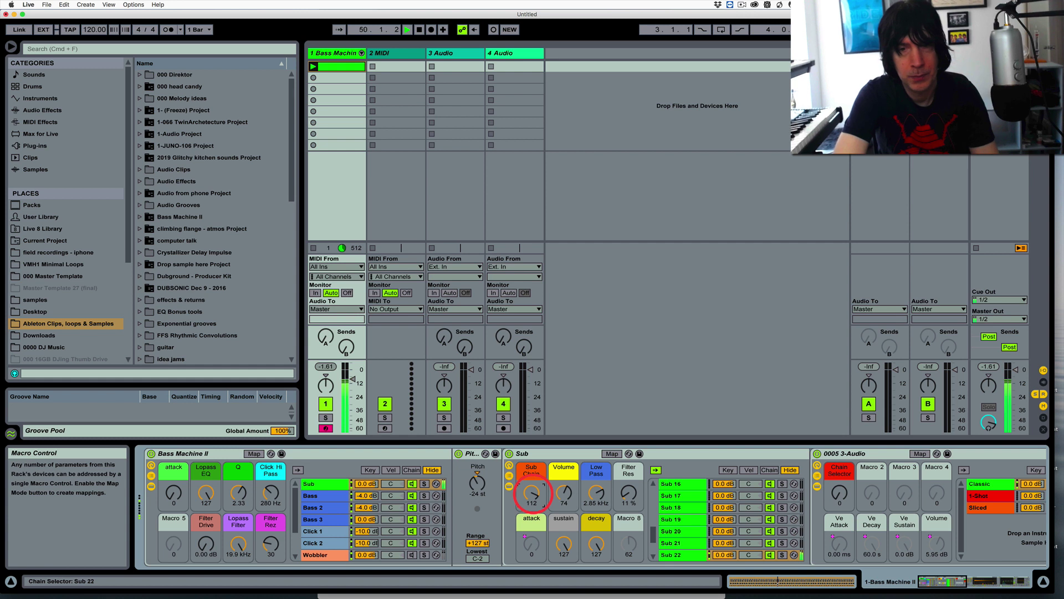
left_click_drag(534, 495, 536, 499)
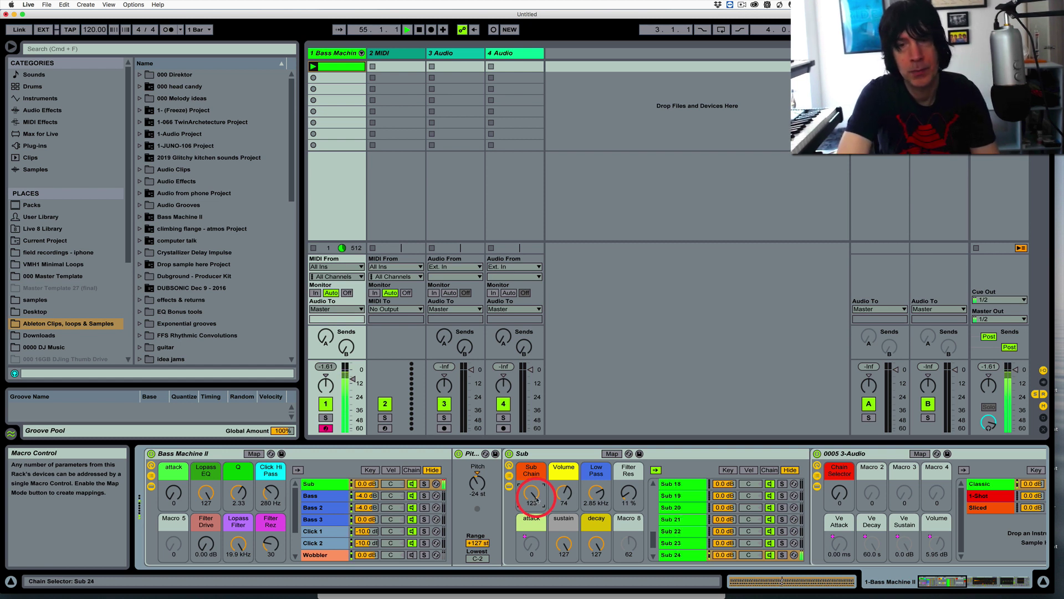
key("space")
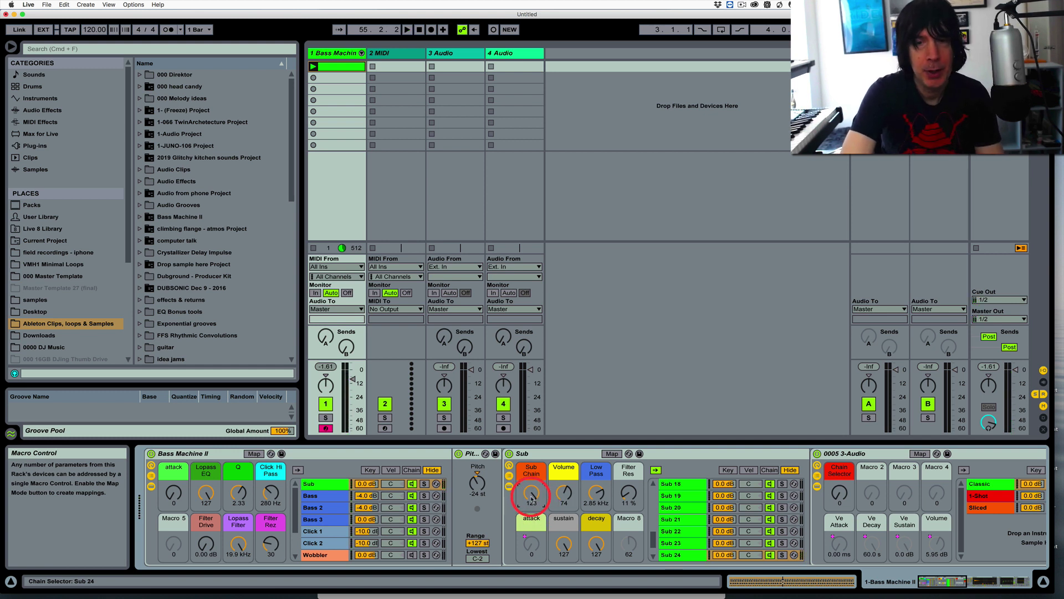
Try a different volume for the Bass chain and undo the change.
left_click_drag(531, 492, 533, 493)
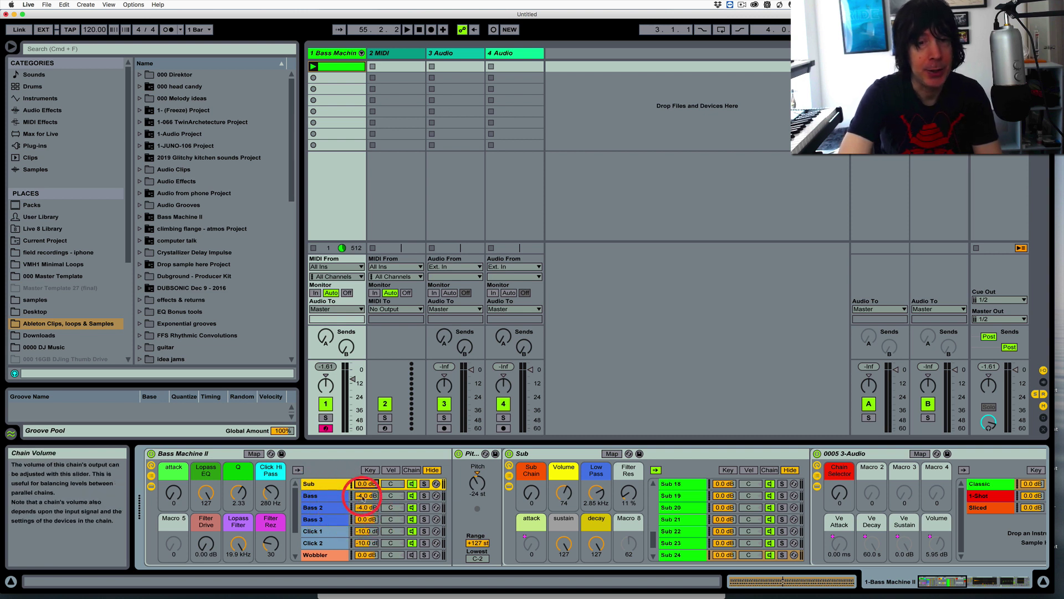
left_click_drag(364, 495, 363, 494)
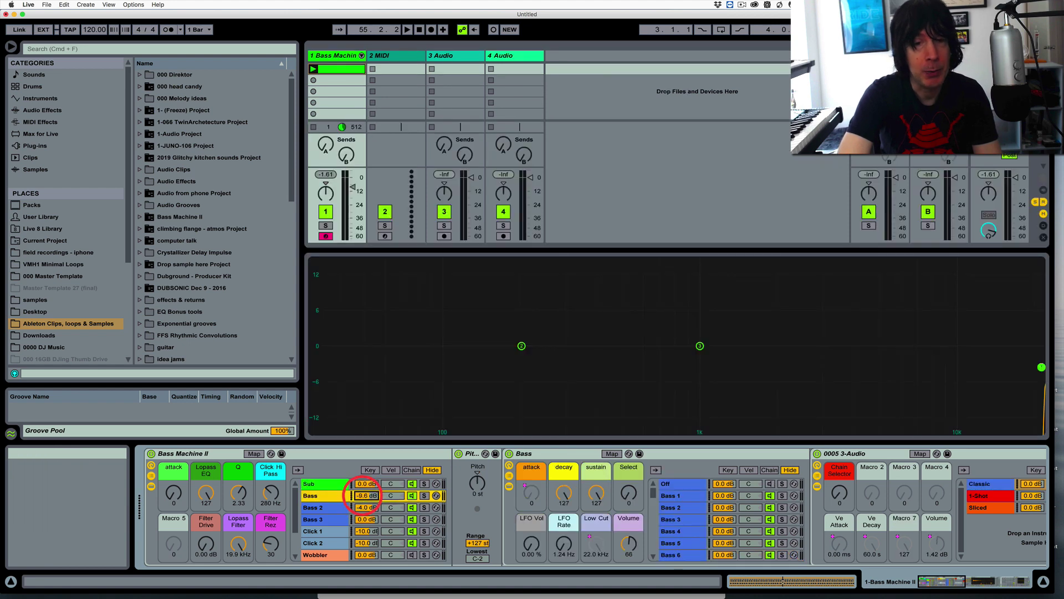
key("super+z")
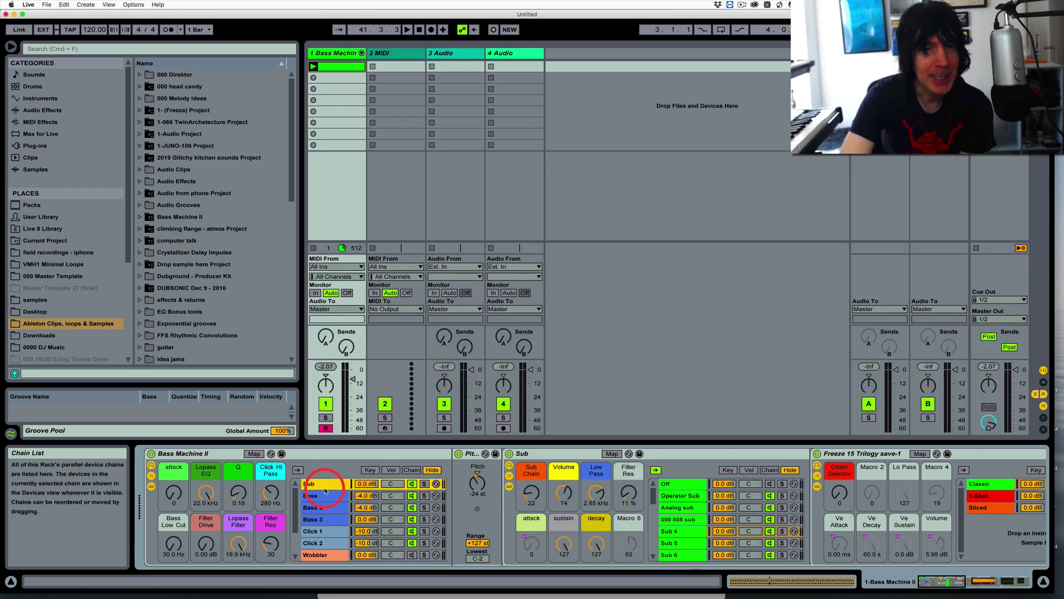
Glance at the Bass chain, return to the Sub chain, and play the Analog sub with the Sub Chain macro at 13.
left_click(328, 497)
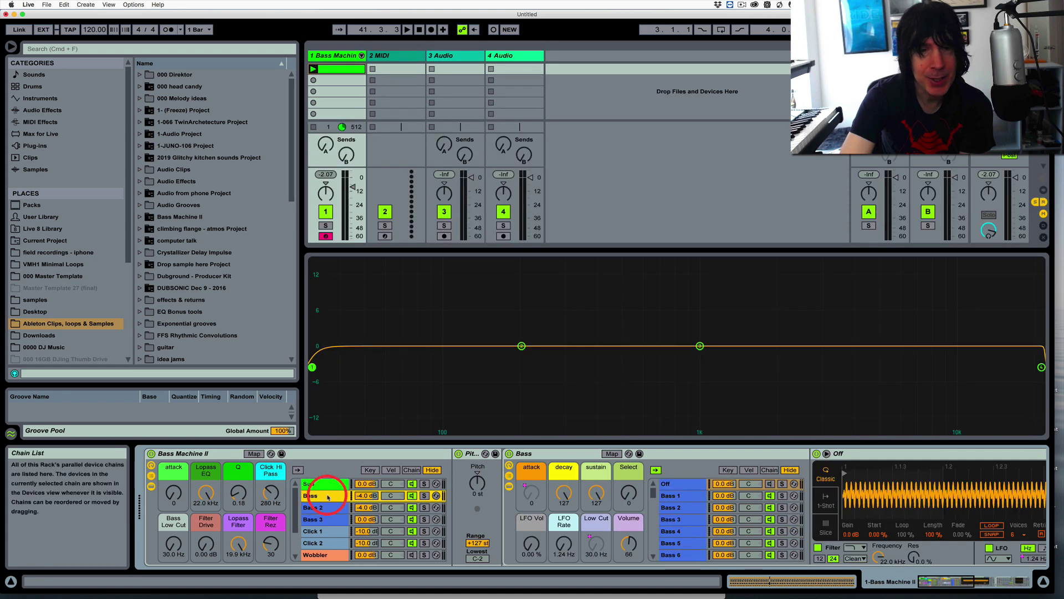
left_click(326, 484)
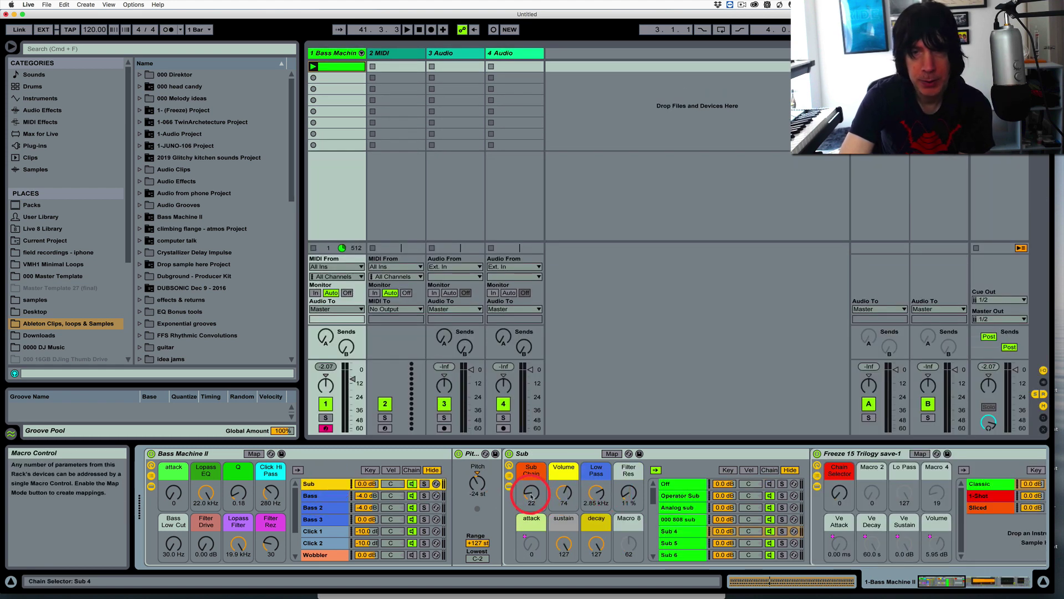
left_click_drag(532, 495, 531, 501)
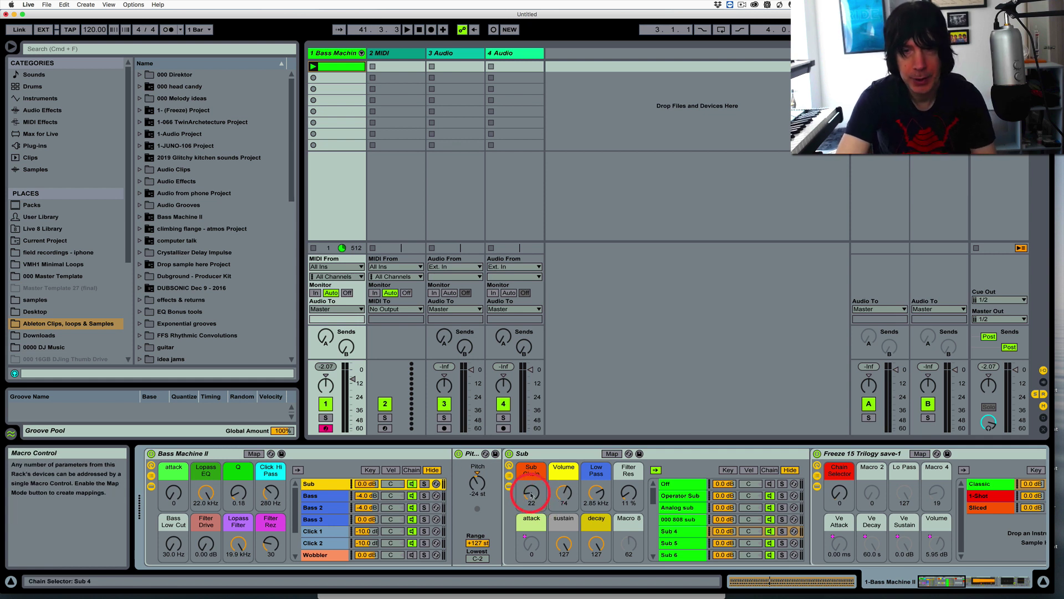
key("space")
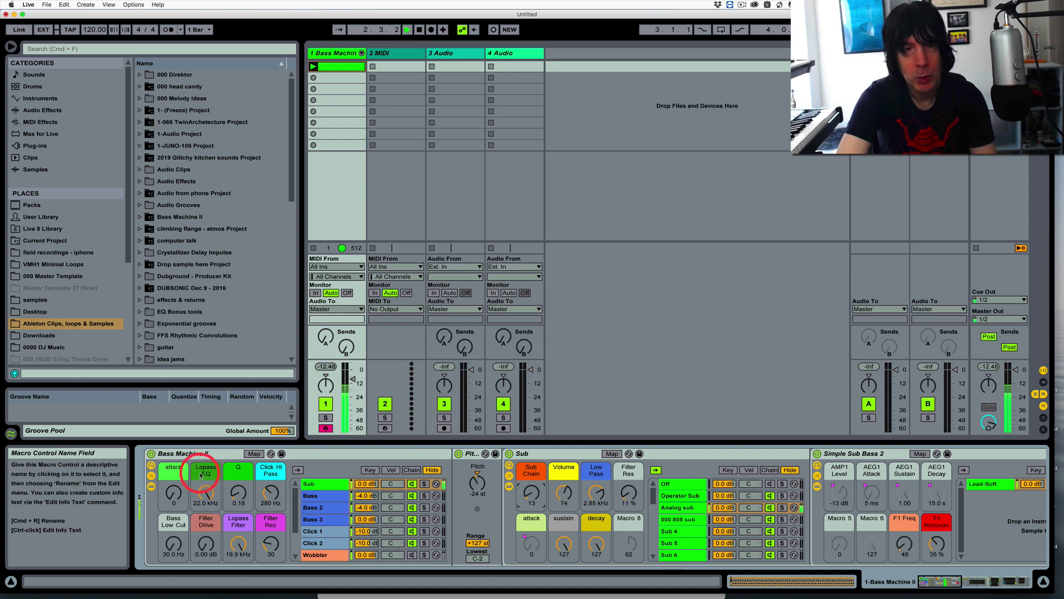
Demonstrate the Lopass EQ and Q macros on the playing sub, ending at 22.0 kHz and 0.15, and stop playback.
left_click(206, 493)
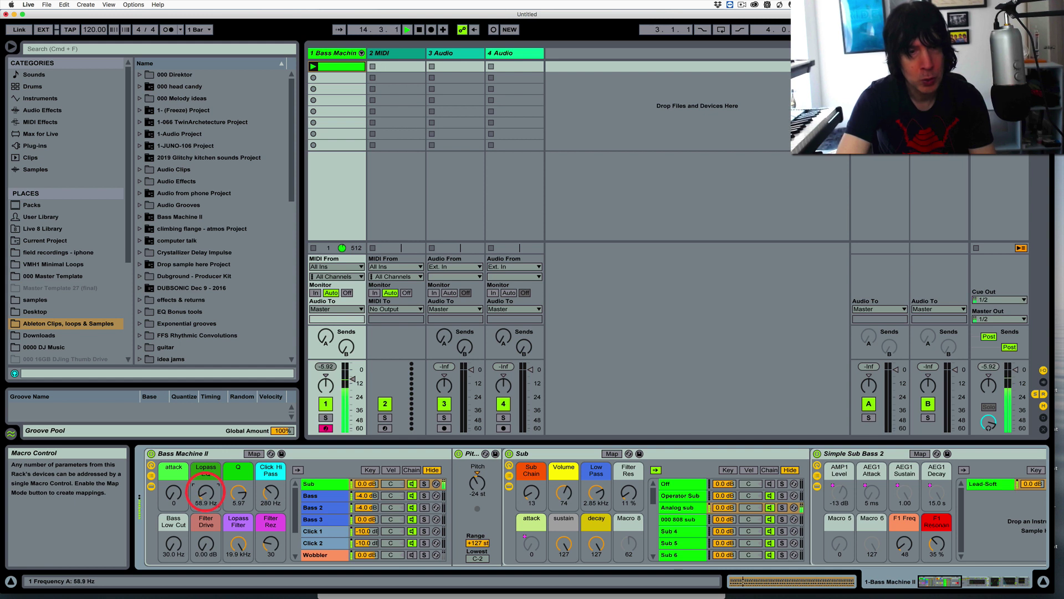
left_click_drag(206, 491, 206, 489)
left_click(236, 492)
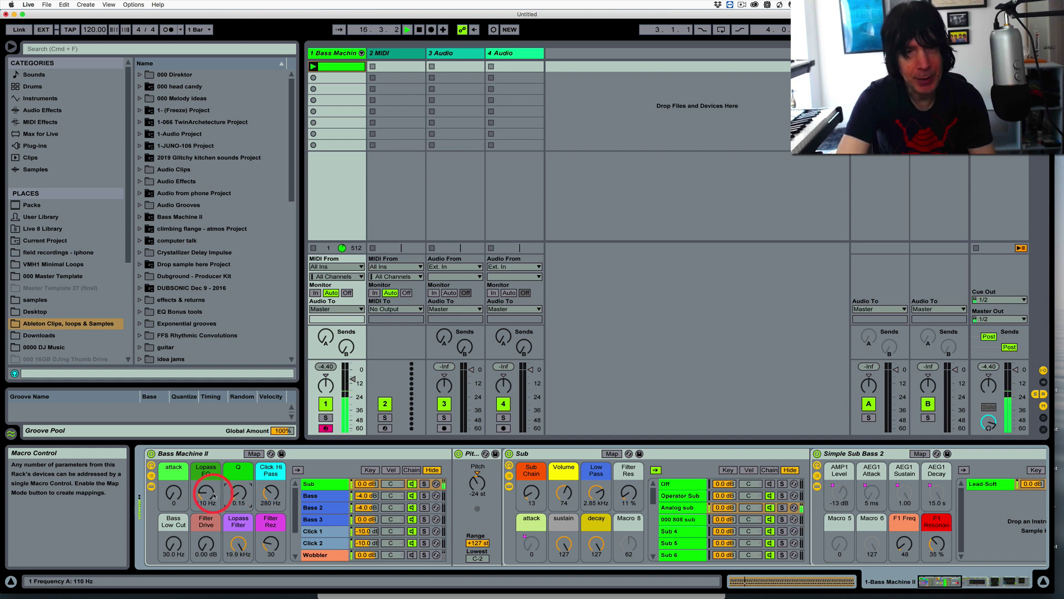
left_click_drag(205, 492, 202, 477)
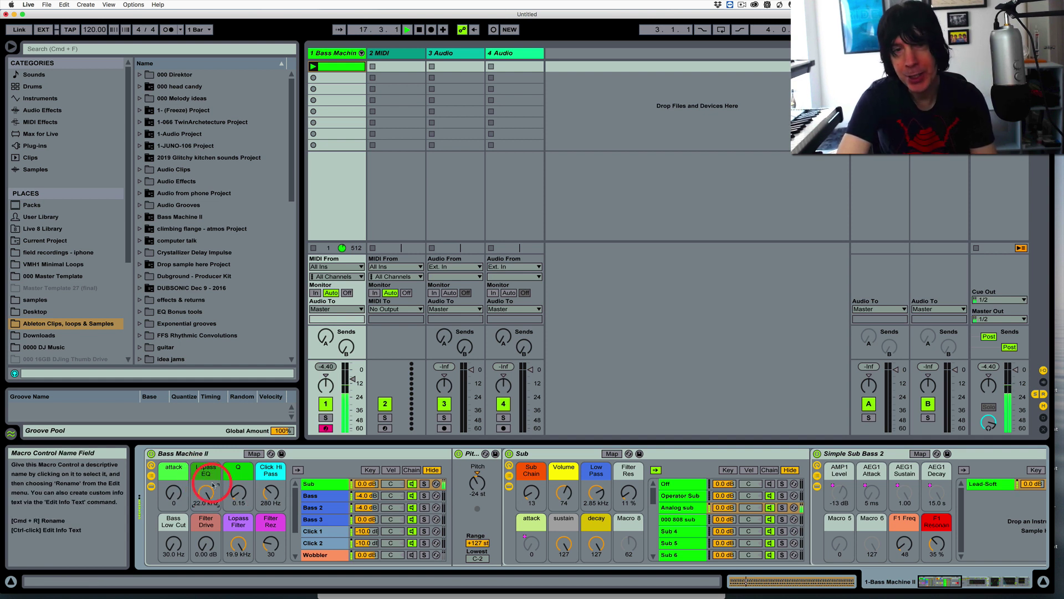
key("space")
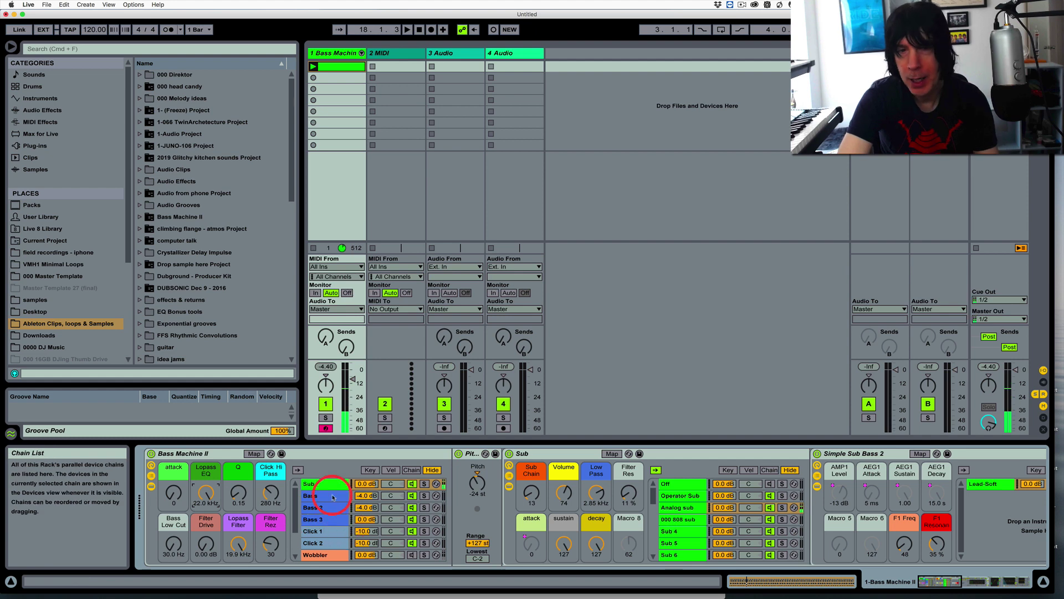
Show the Bass chain and demonstrate its Bass Low Cut macro by raising it to 56.0 Hz and returning it to 30.0 Hz.
left_click(532, 496)
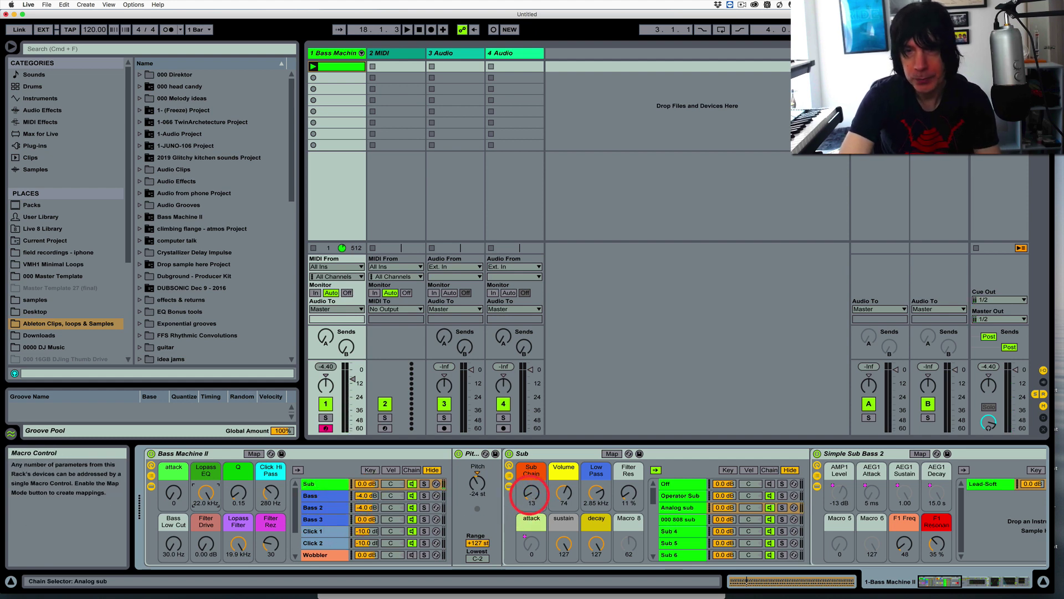
left_click(334, 508)
left_click(329, 497)
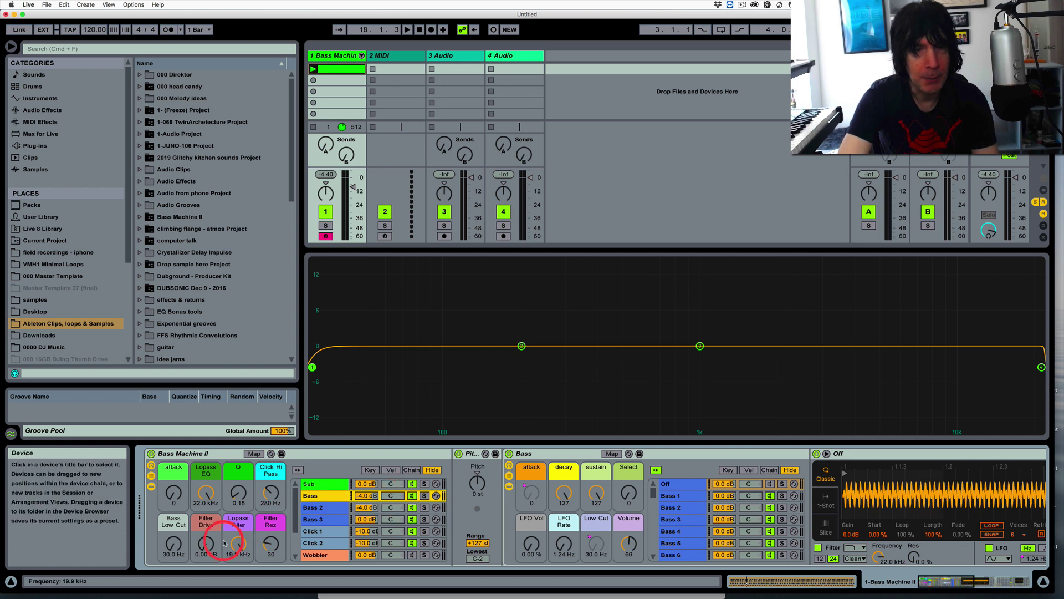
left_click(194, 543)
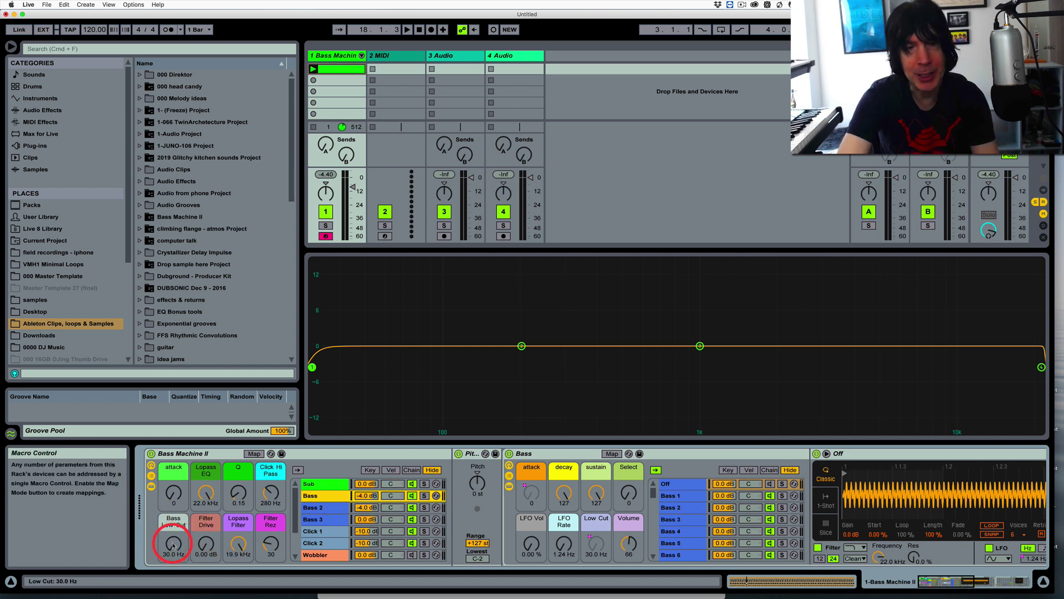
left_click(170, 544)
mouse_move(170, 545)
left_mouse_down()
mouse_move(170, 526)
mouse_move(170, 551)
left_mouse_up()
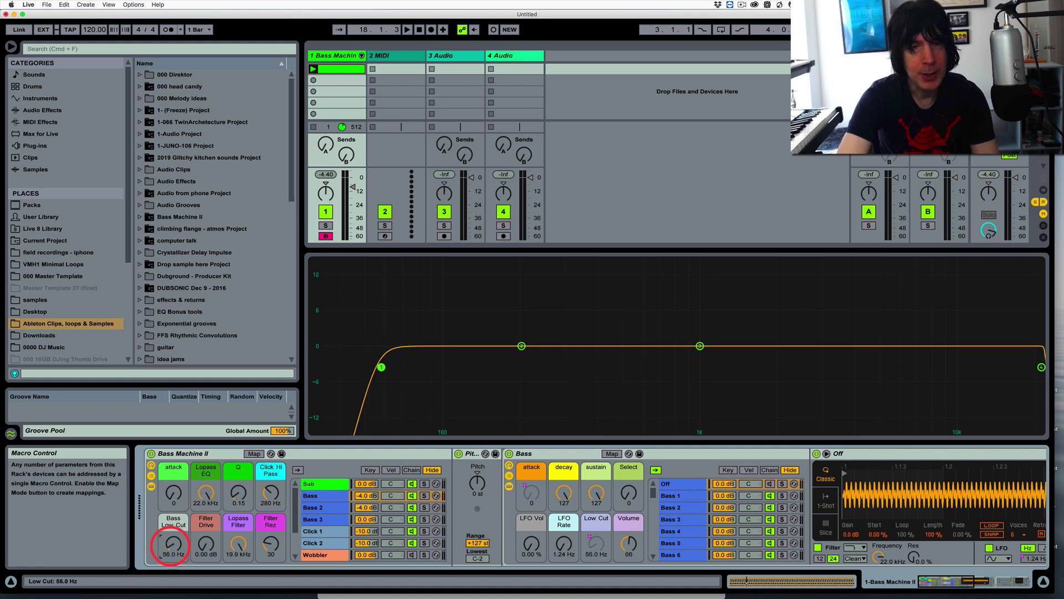
left_click(323, 496)
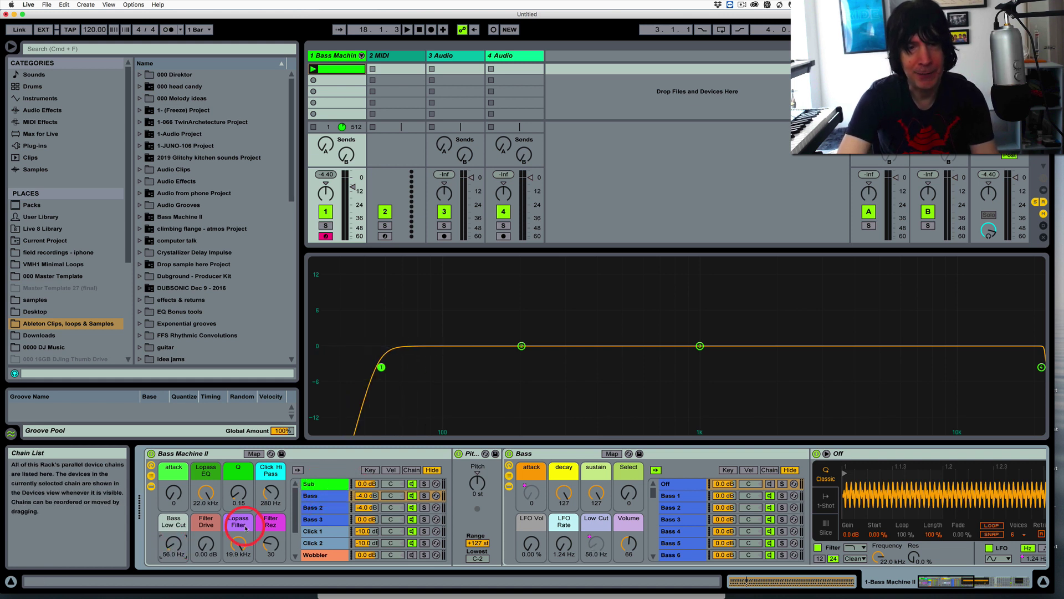
left_click_drag(171, 544, 168, 552)
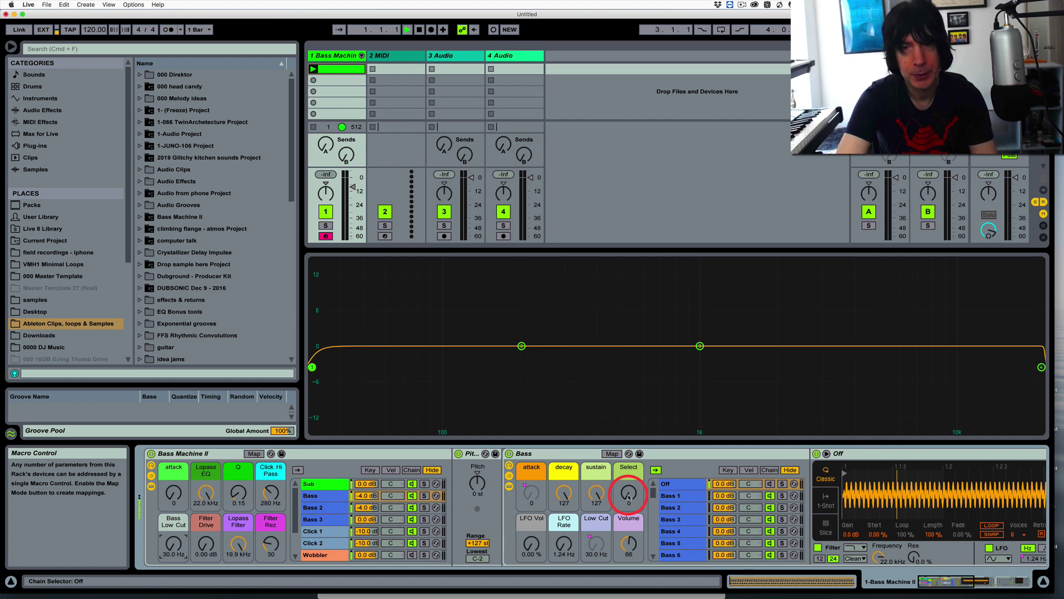
Audition the first nested bass sounds, Bass 1 to Bass 4, by raising the Bass rack's Select macro to 4.
left_click_drag(629, 494, 630, 498)
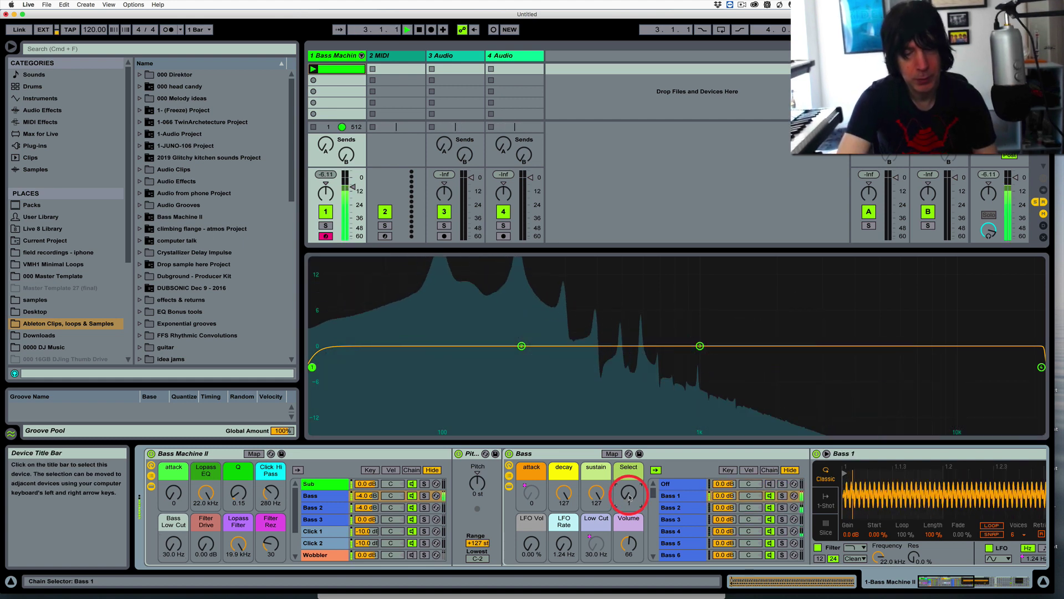
left_click_drag(630, 498, 629, 493)
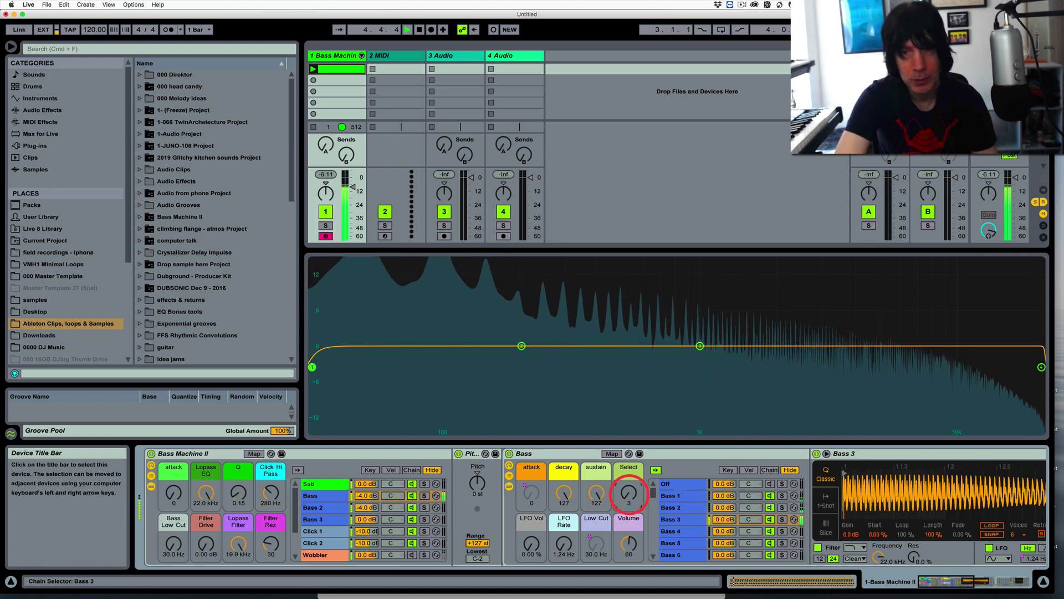
left_click_drag(629, 493, 629, 491)
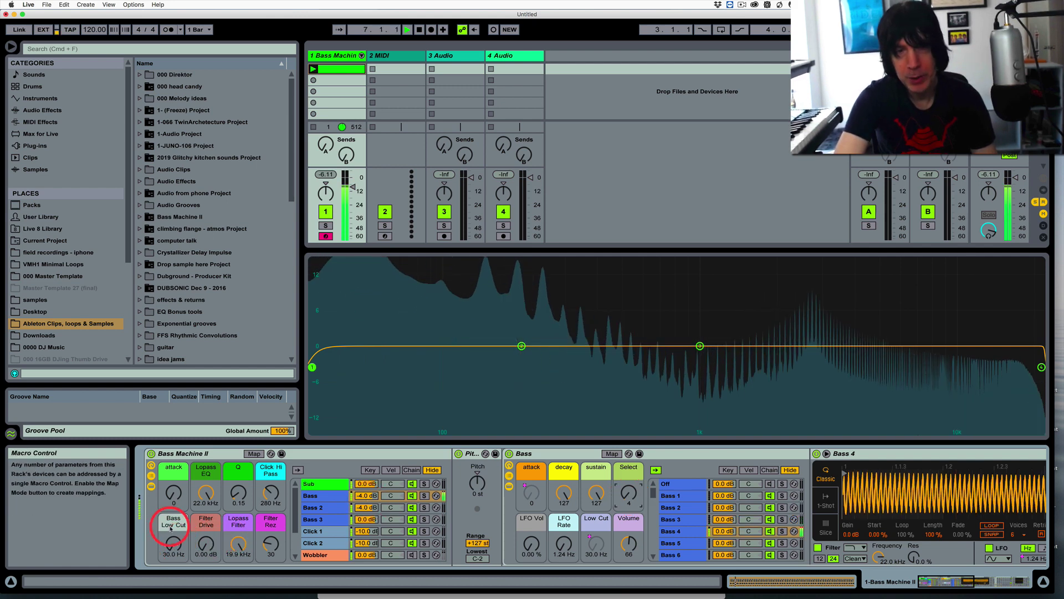
Set Bass Low Cut to 33.3 Hz and try the Lopass Filter, Filter Rez and Filter Drive macros, ending at 19.9 kHz, 19 and 0.00 dB.
mouse_move(173, 545)
left_mouse_down()
mouse_move(173, 510)
mouse_move(179, 549)
left_mouse_up()
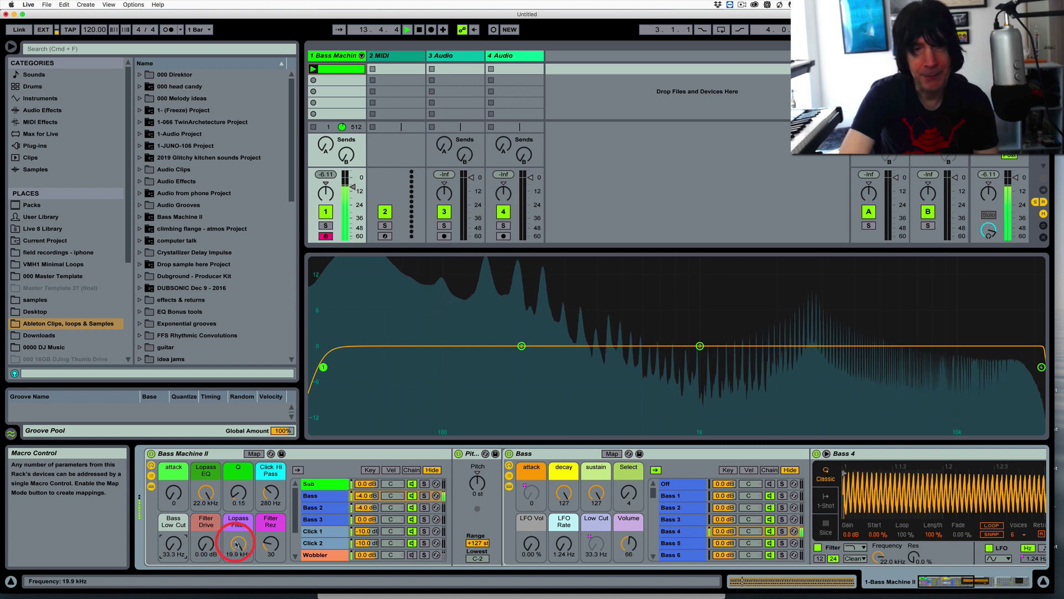
left_click_drag(238, 545, 238, 552)
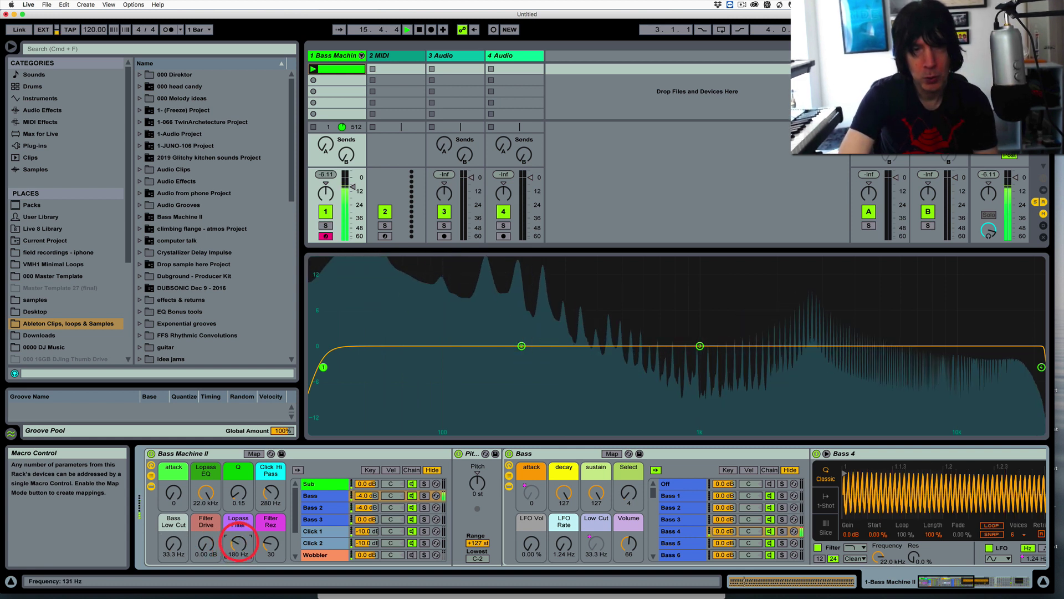
left_click_drag(238, 543, 270, 544)
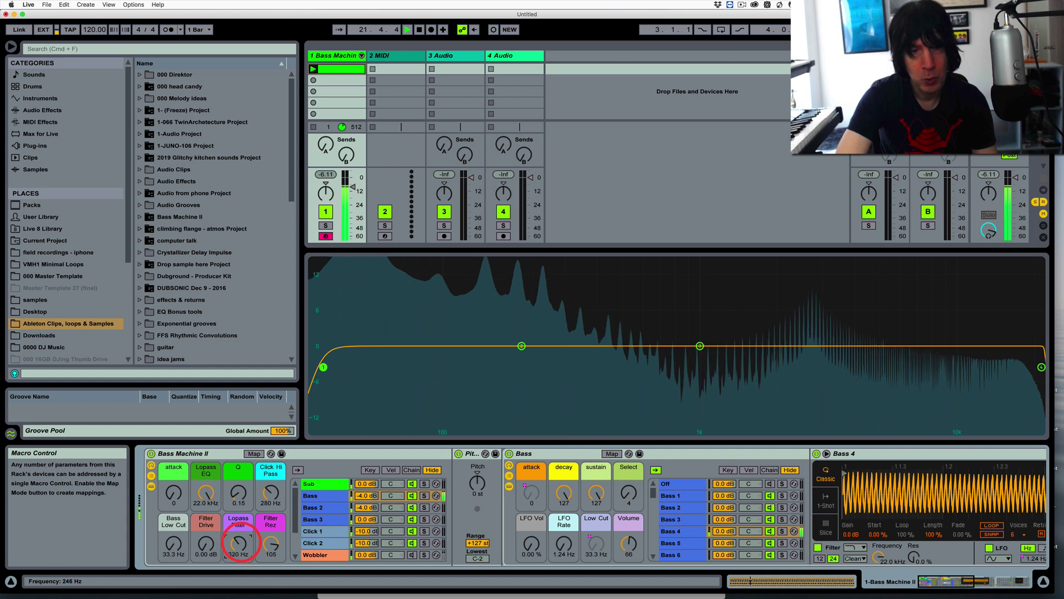
left_click_drag(240, 544, 271, 542)
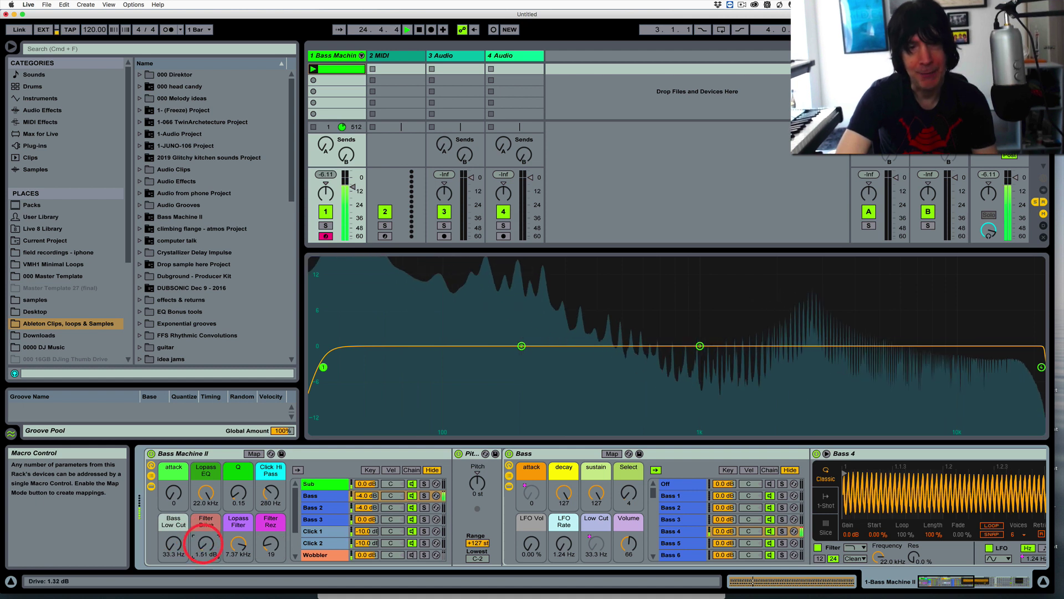
left_click_drag(204, 546, 239, 543)
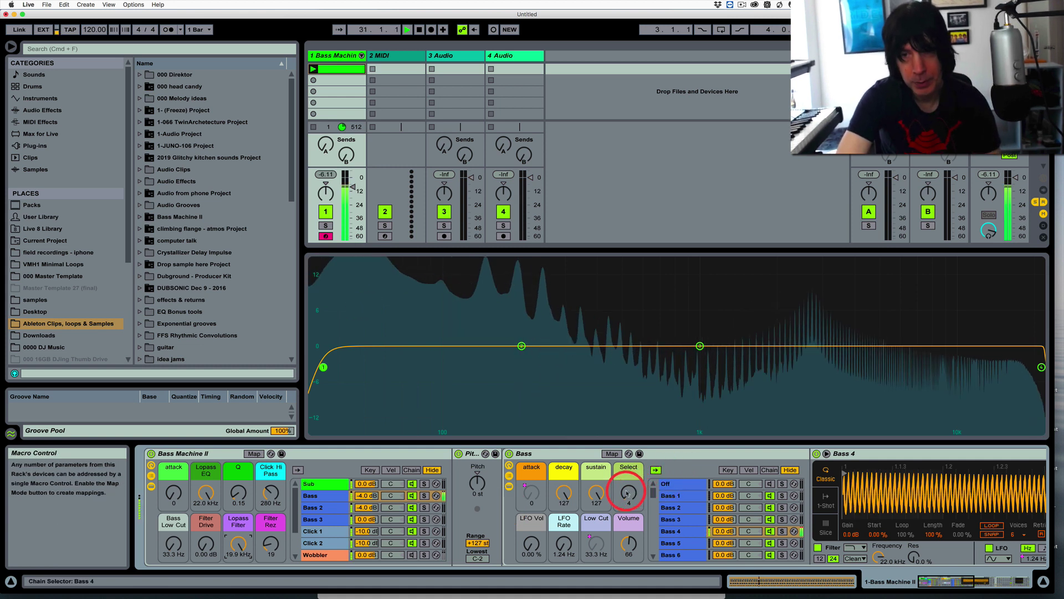
Audition further nested bass sounds up to Bass 22 by raising the Bass rack's Select macro to 22.
left_click_drag(627, 493, 627, 495)
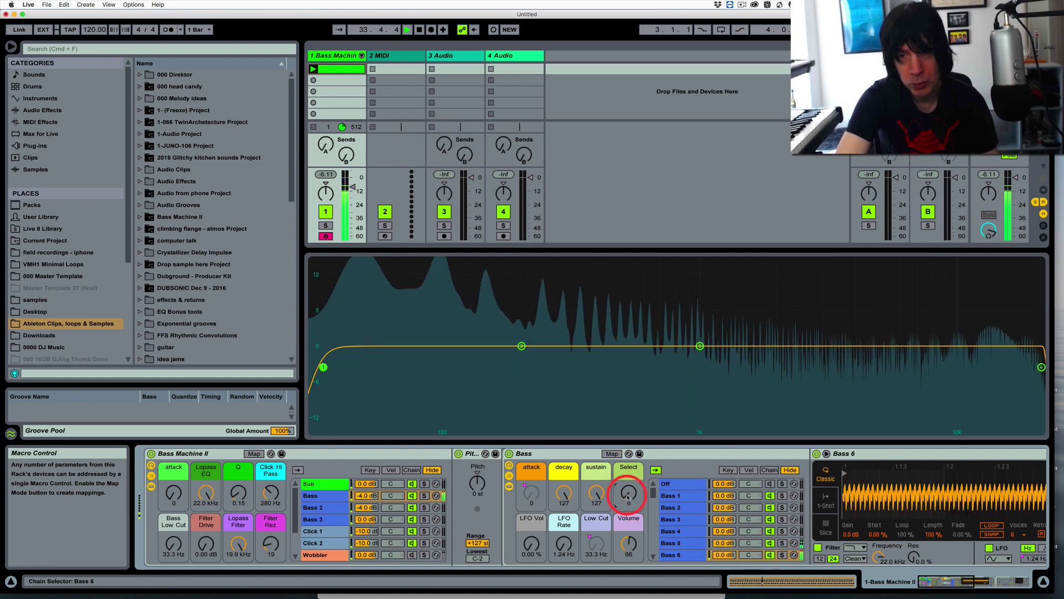
left_click_drag(627, 494, 627, 493)
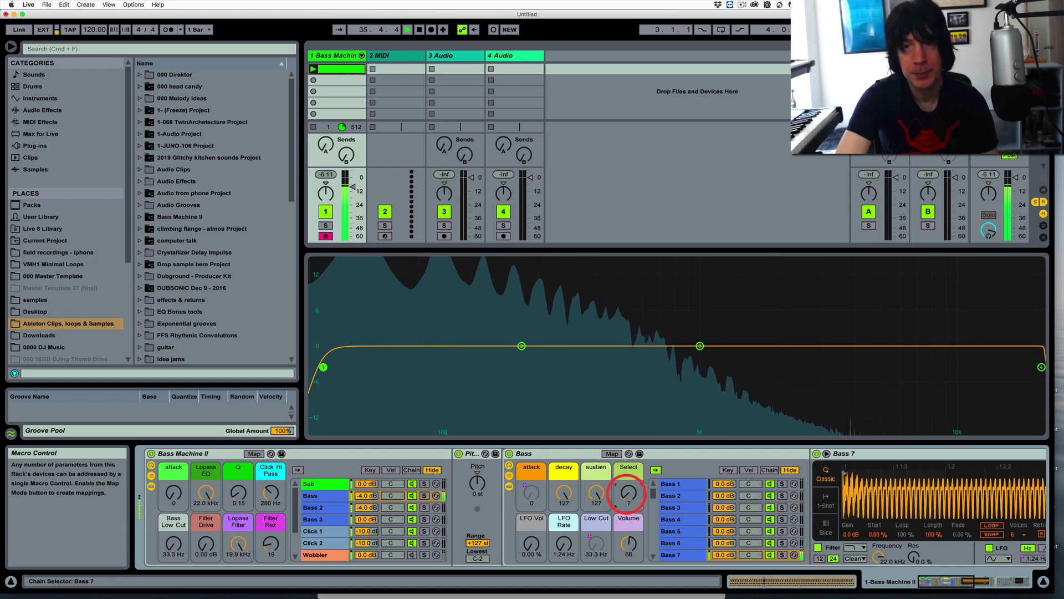
left_click_drag(627, 495, 627, 494)
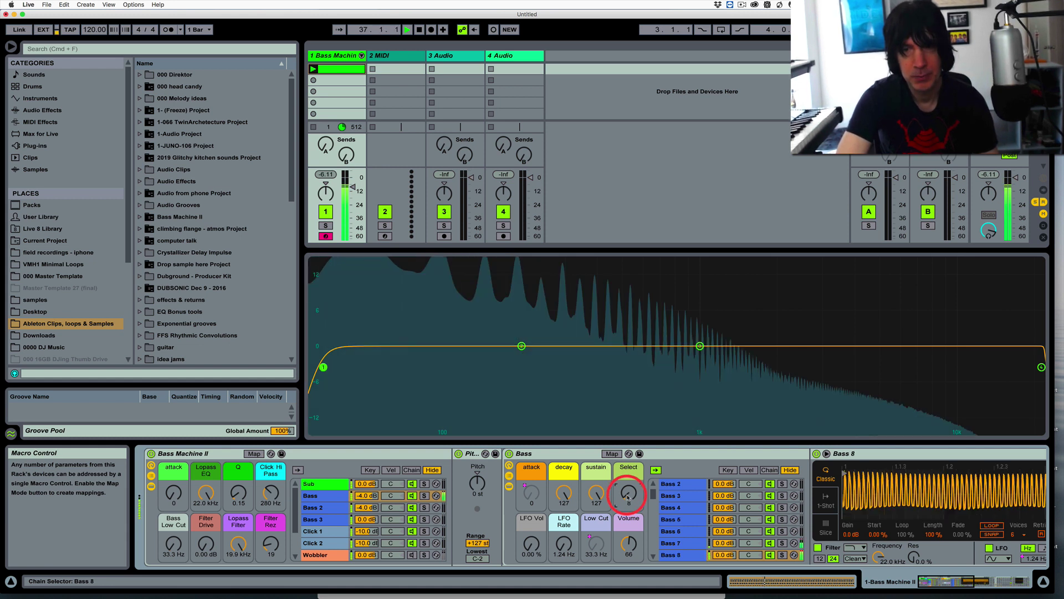
left_click_drag(627, 495, 627, 494)
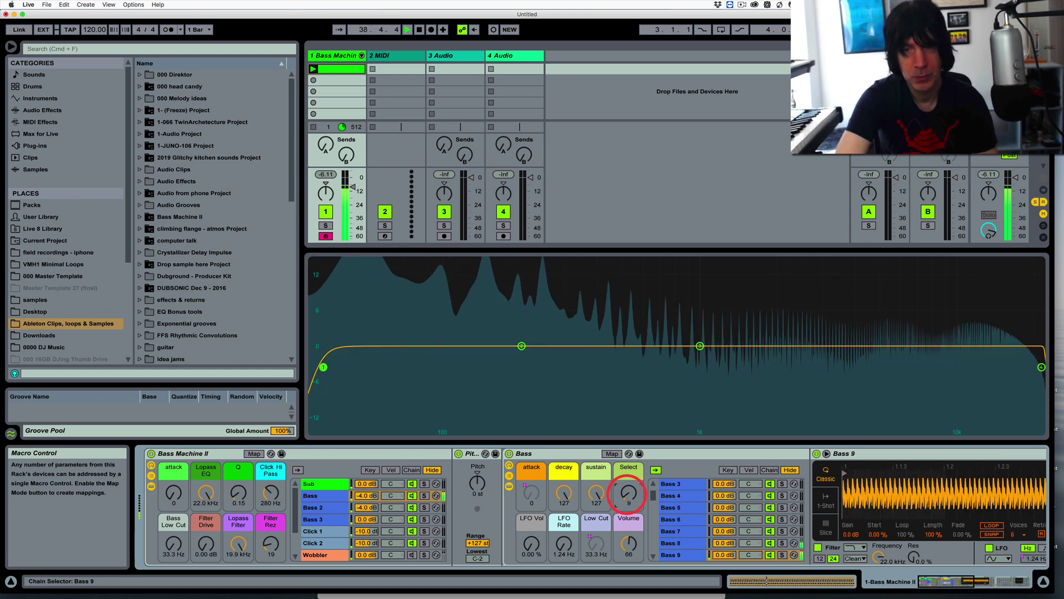
left_click_drag(627, 494, 627, 493)
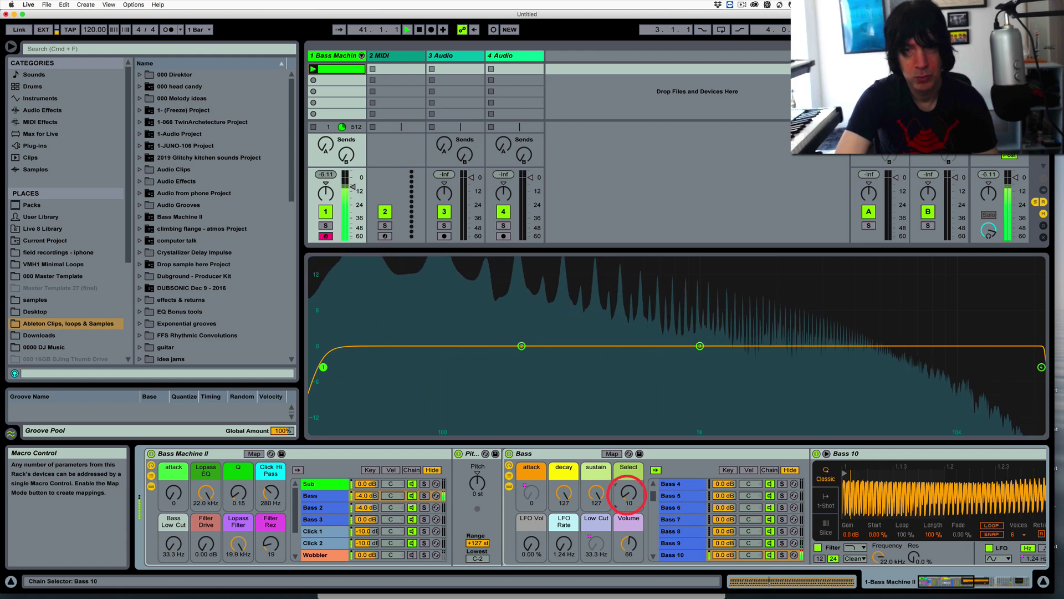
left_click_drag(627, 492, 627, 492)
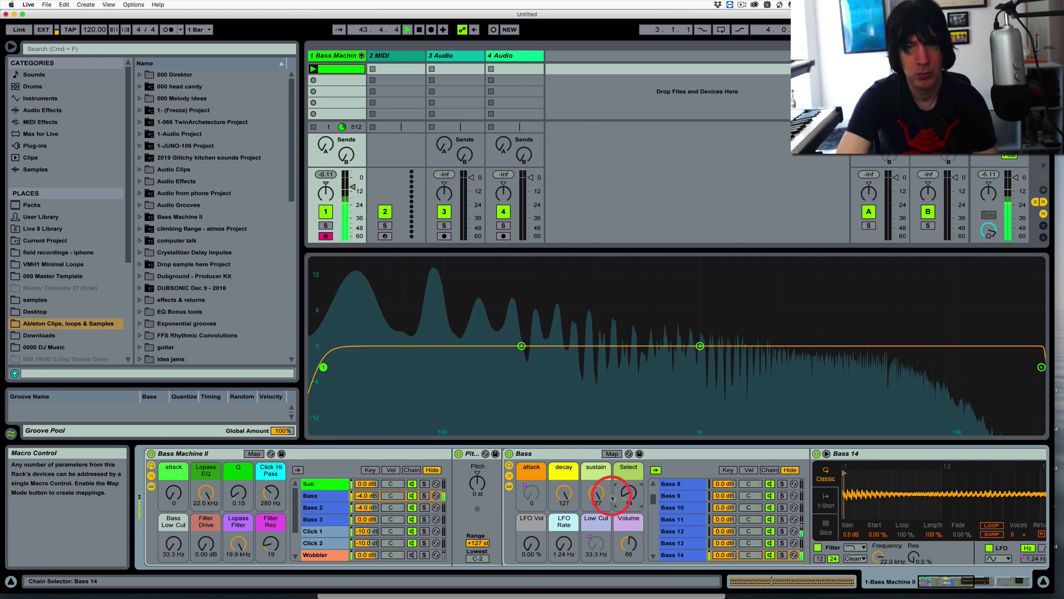
left_click_drag(627, 495, 627, 494)
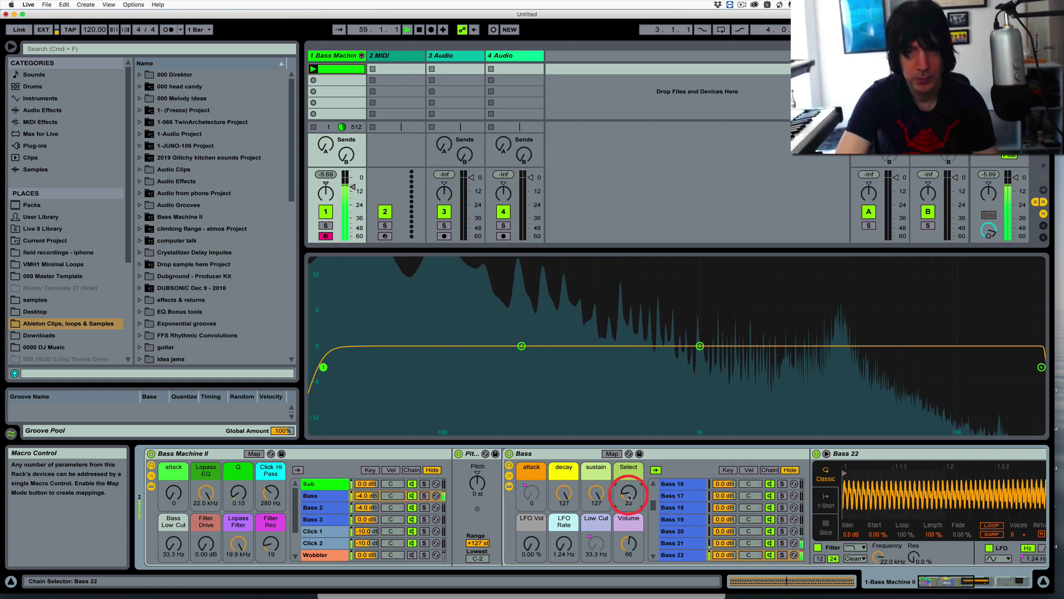
Continue auditioning nested bass sounds from Bass 26 up to Bass 37, raising the Bass rack's Select macro to 49.
left_click_drag(630, 498, 630, 496)
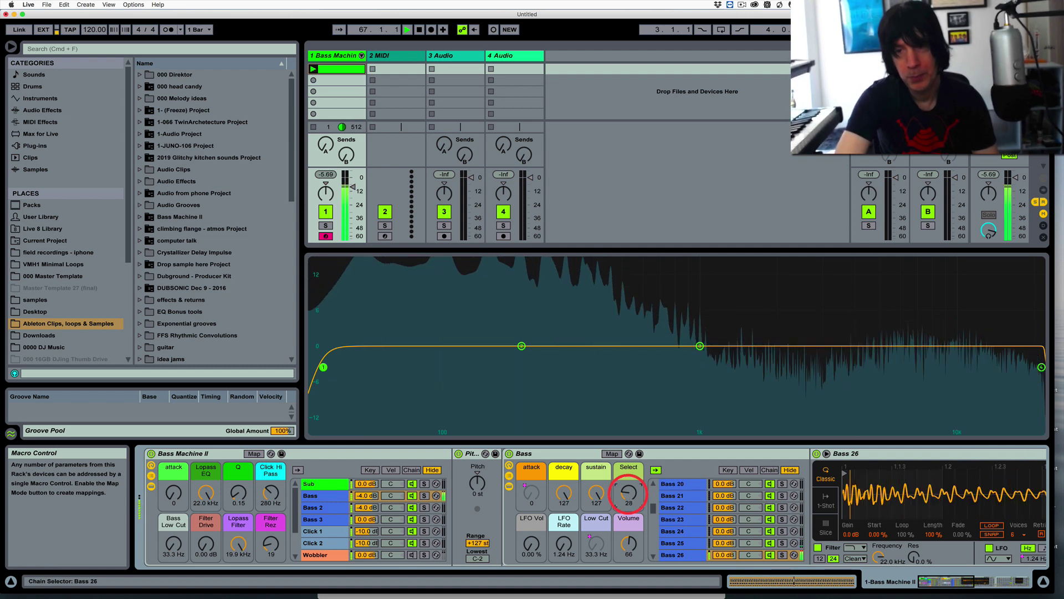
left_click_drag(629, 495, 628, 494)
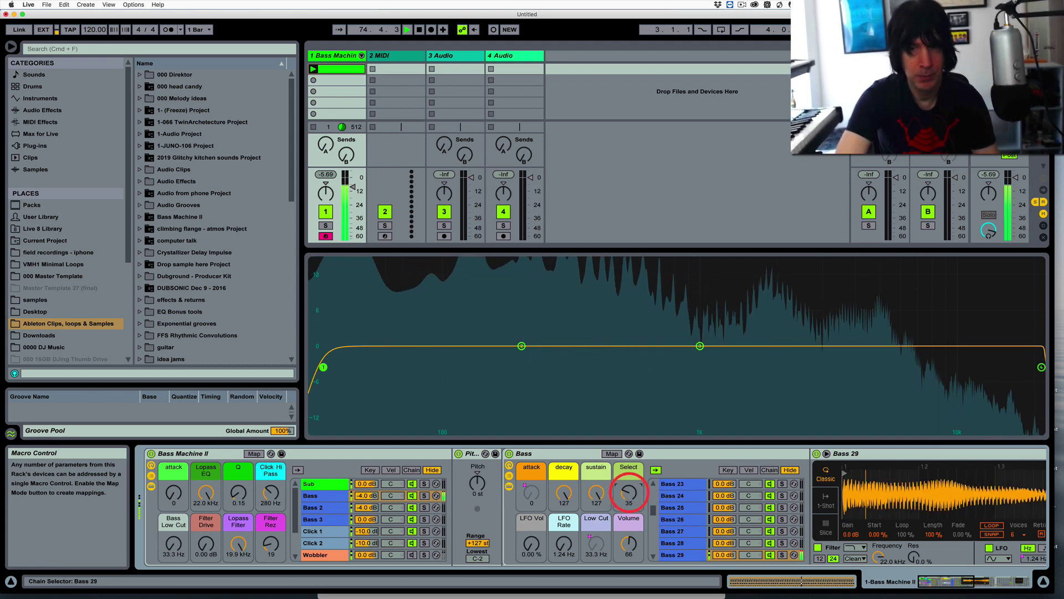
left_click_drag(630, 493, 629, 492)
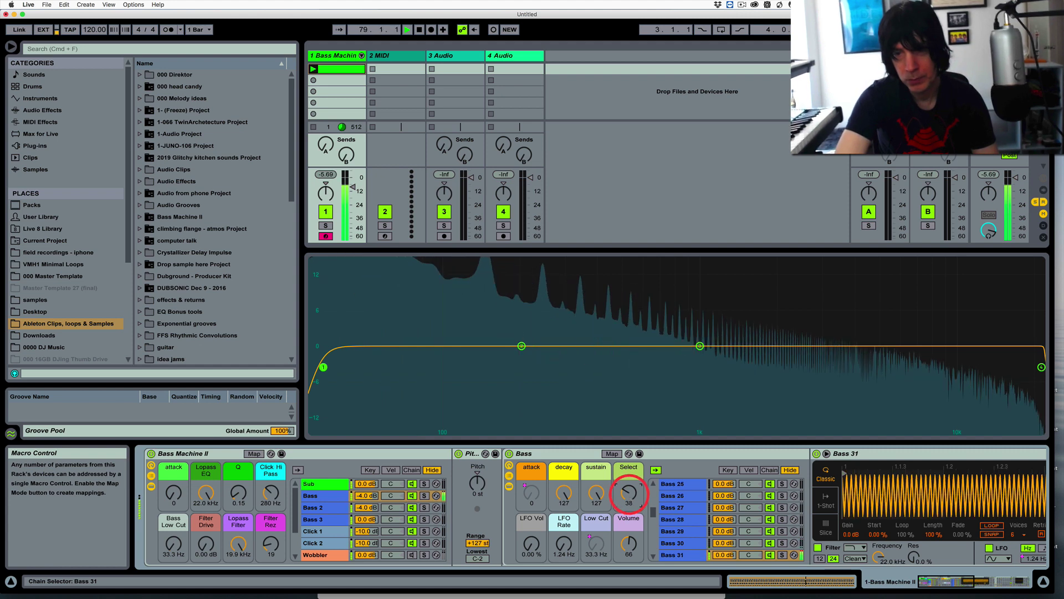
left_click_drag(627, 499, 626, 498)
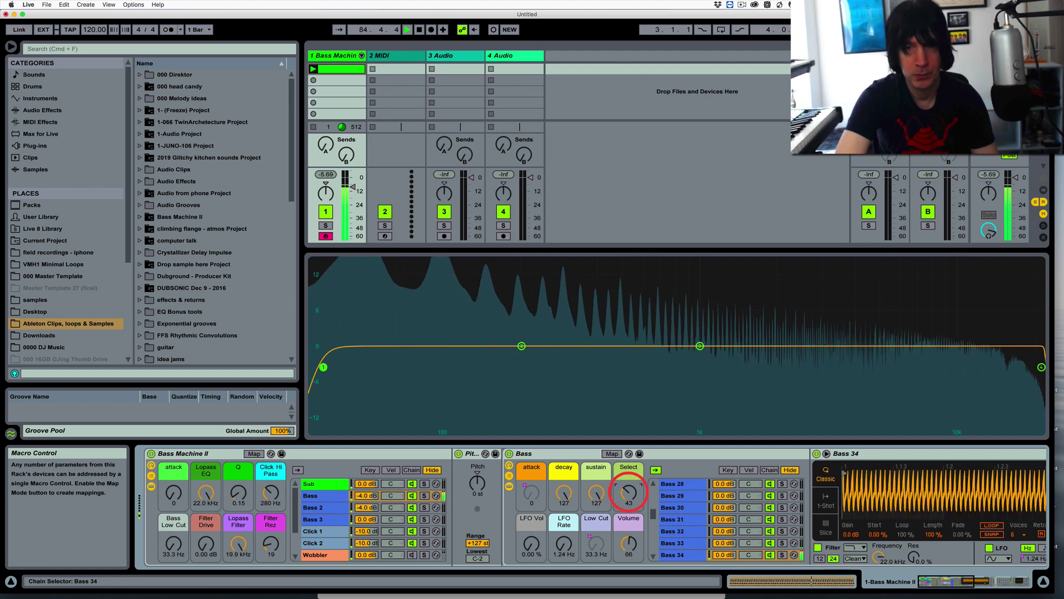
left_click_drag(629, 493, 628, 490)
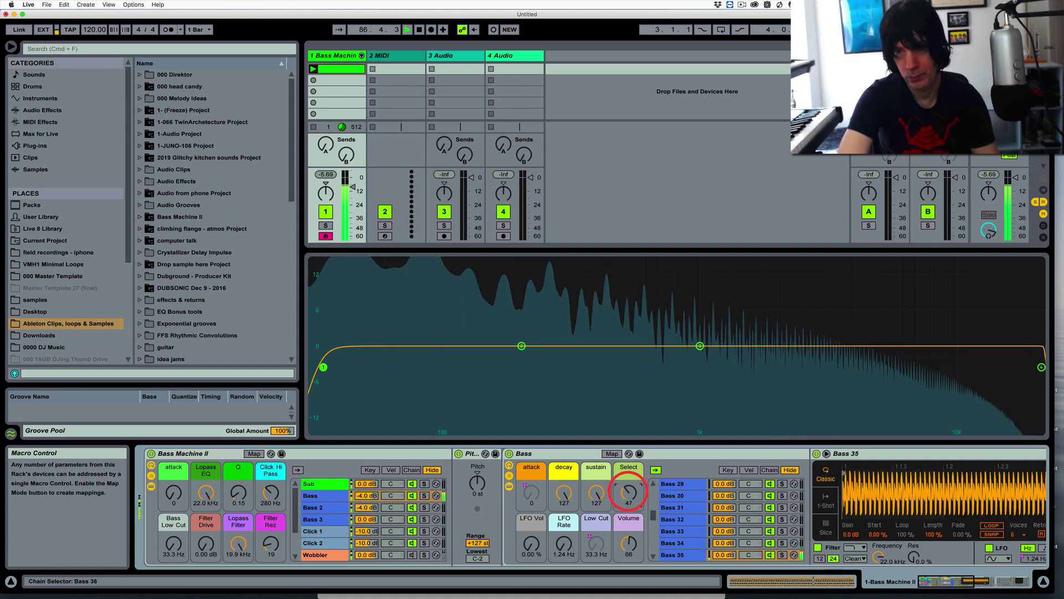
left_click_drag(629, 494, 629, 493)
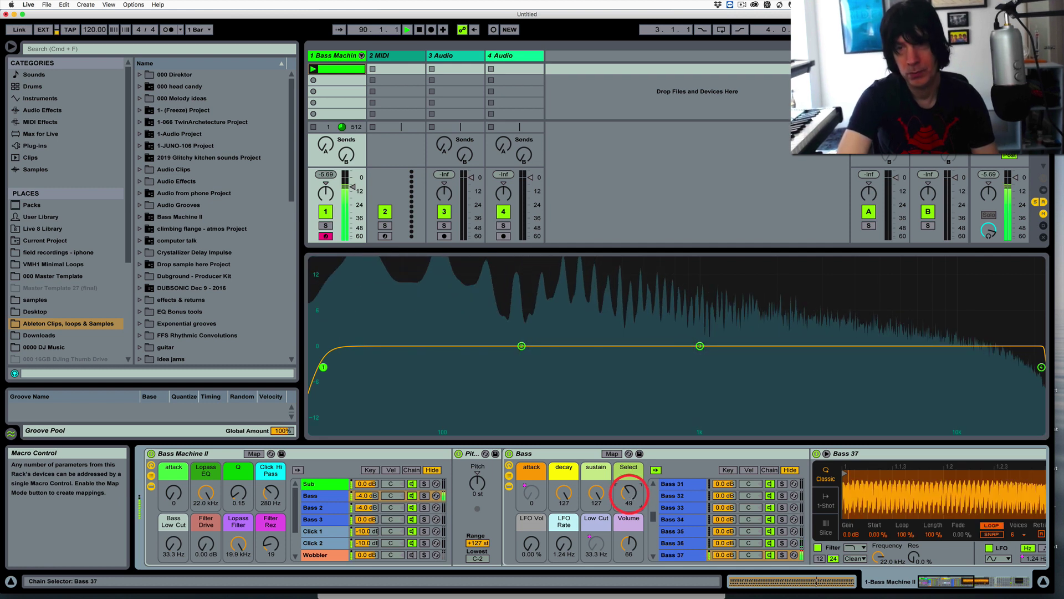
Audition further nested bass sounds up to Bass 45 by raising the Bass rack's Select macro to 66.
left_click_drag(629, 493, 629, 493)
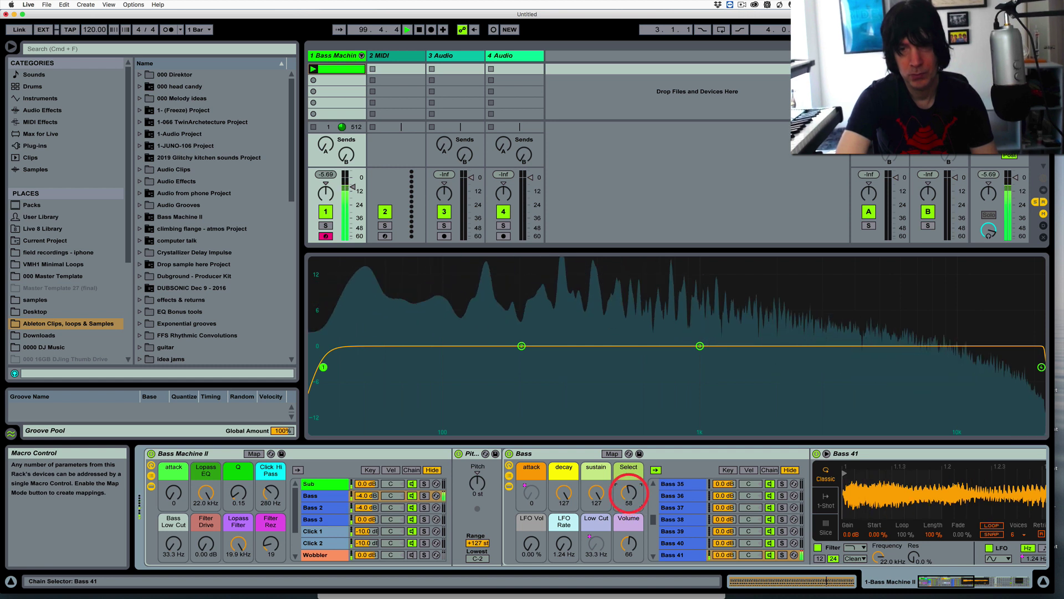
key("Up")
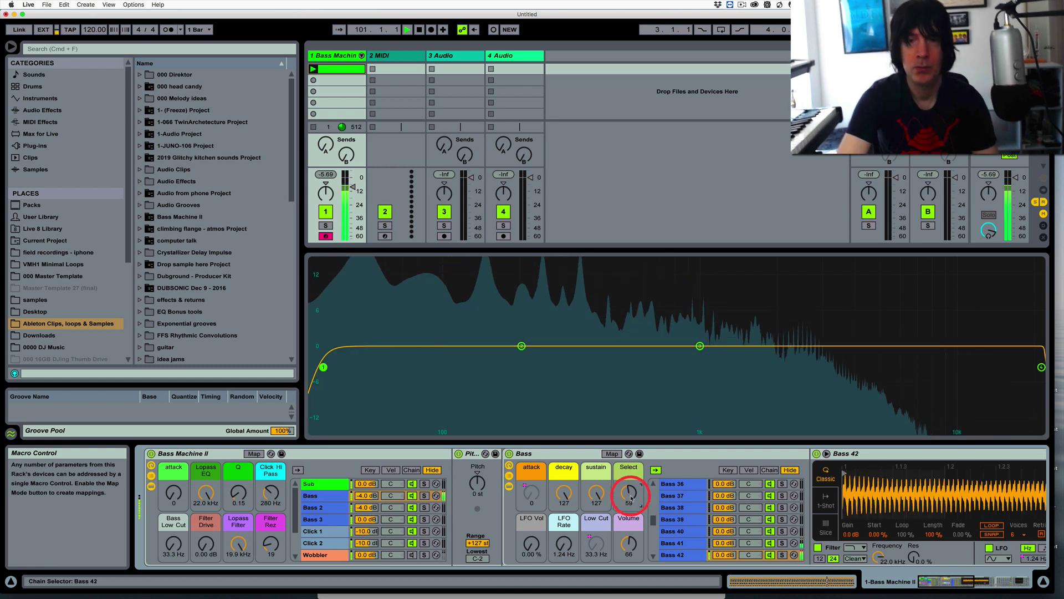
key("Up")
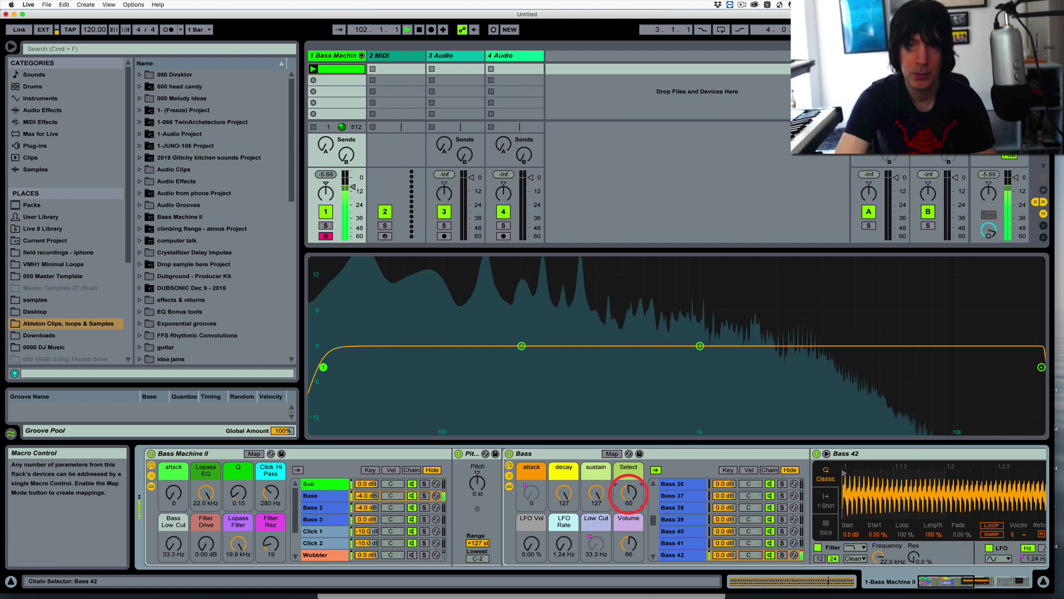
key("Up")
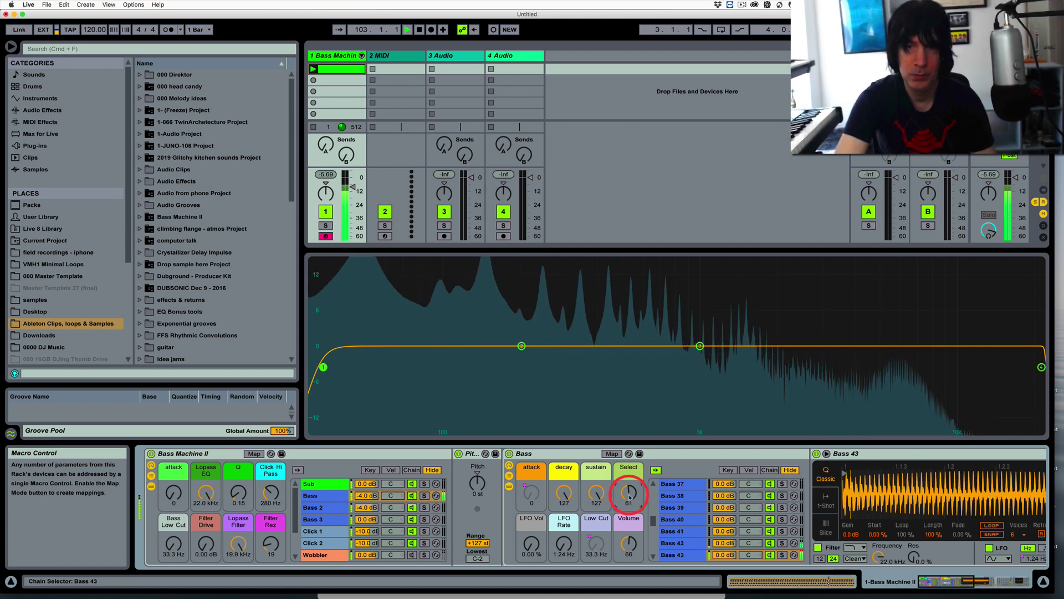
key("Up")
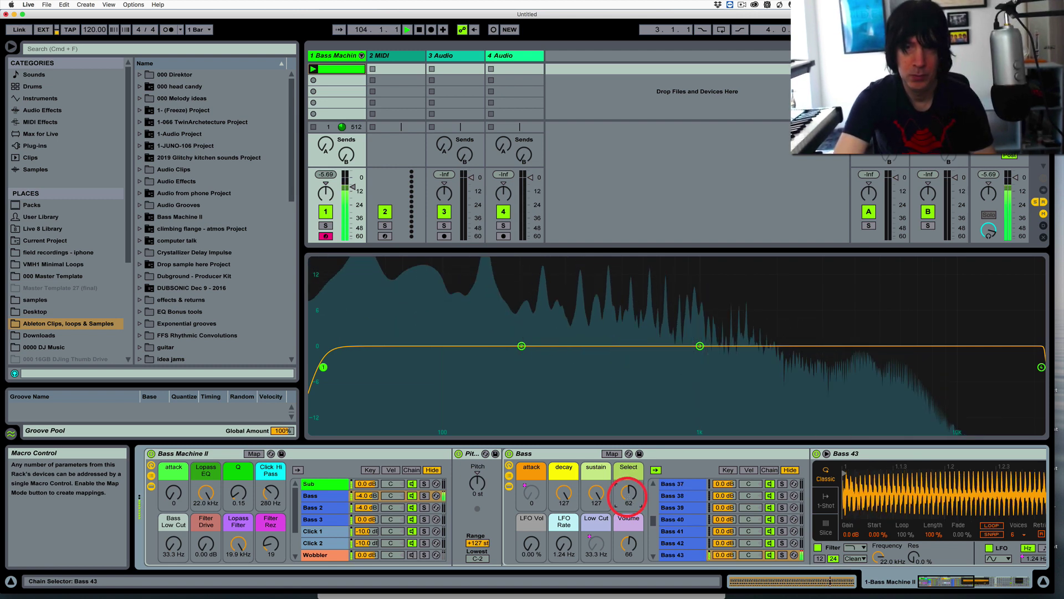
key("Up")
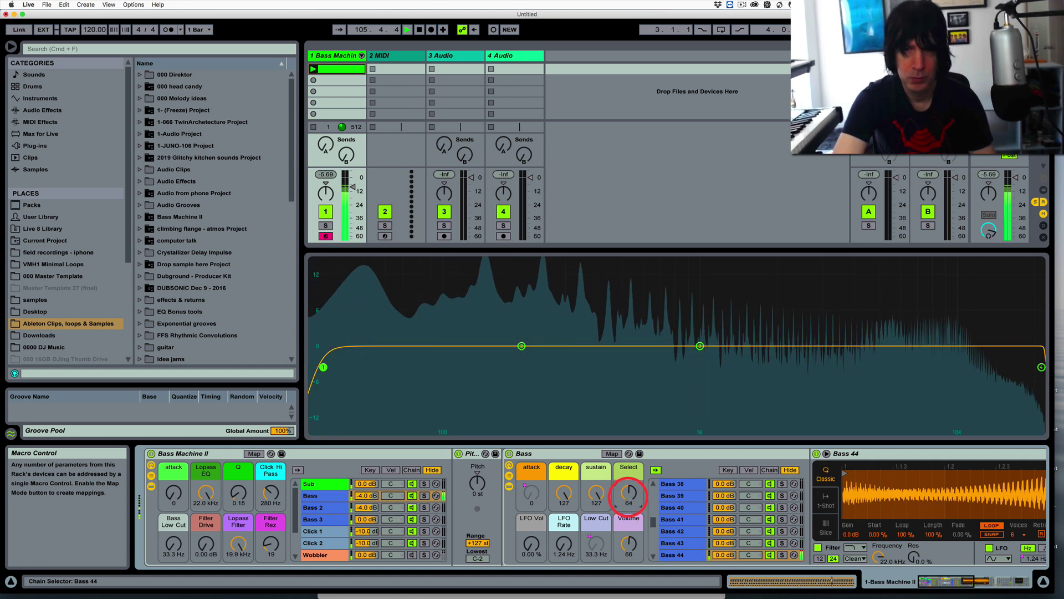
key("Up")
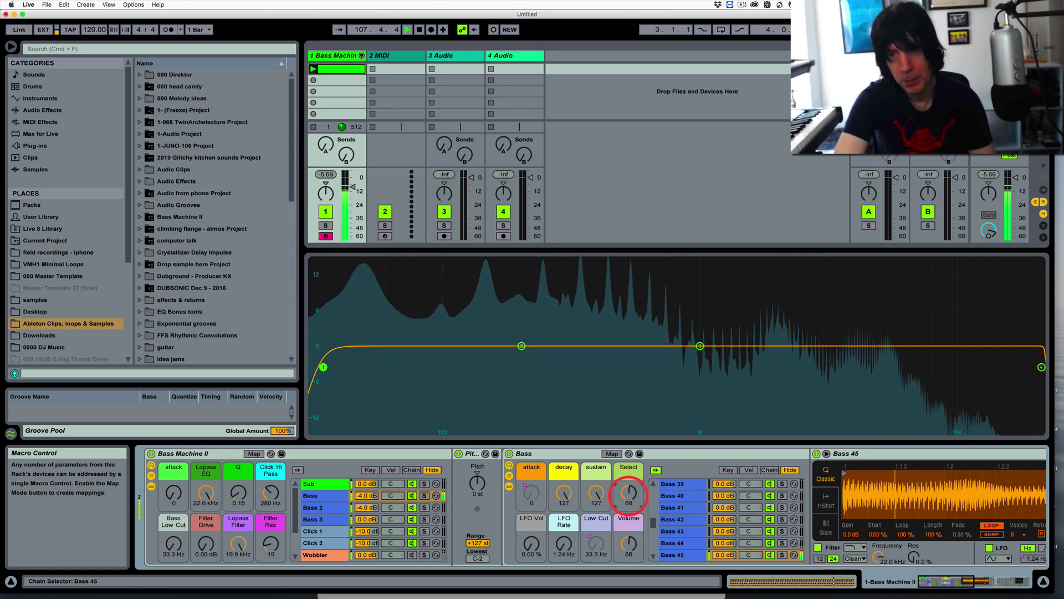
Continue auditioning nested bass sounds from Bass 46 up to Bass 56 with the Bass rack's Select macro.
left_click_drag(628, 496, 628, 494)
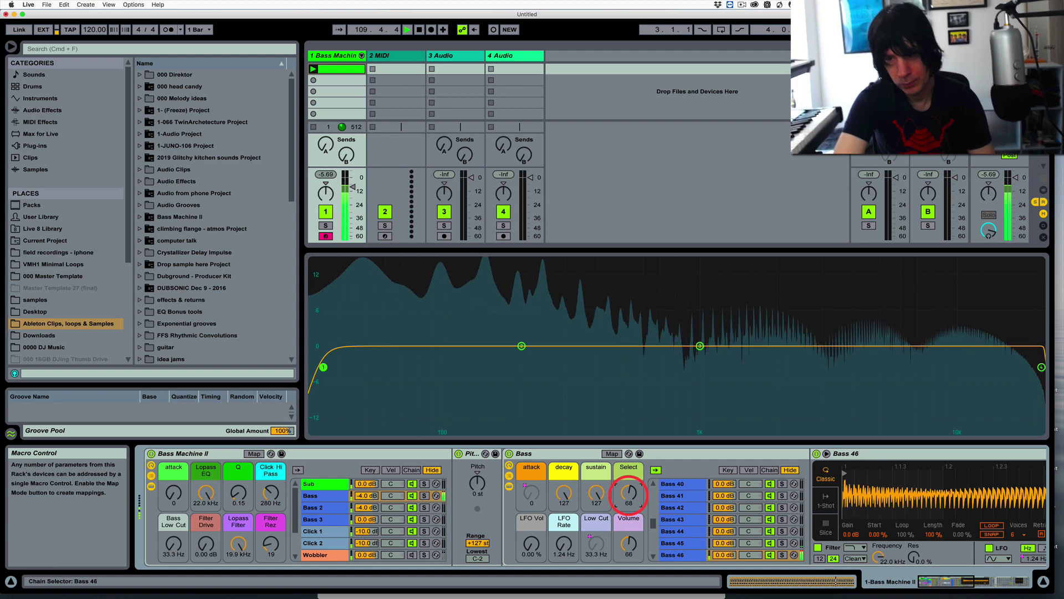
left_click_drag(628, 495, 628, 493)
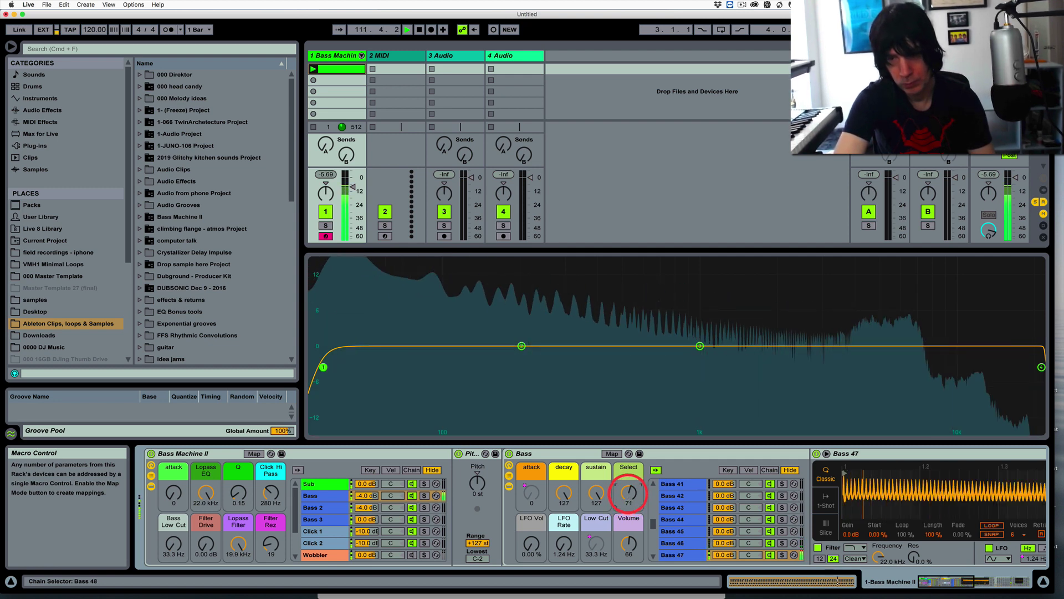
left_click_drag(628, 494, 629, 494)
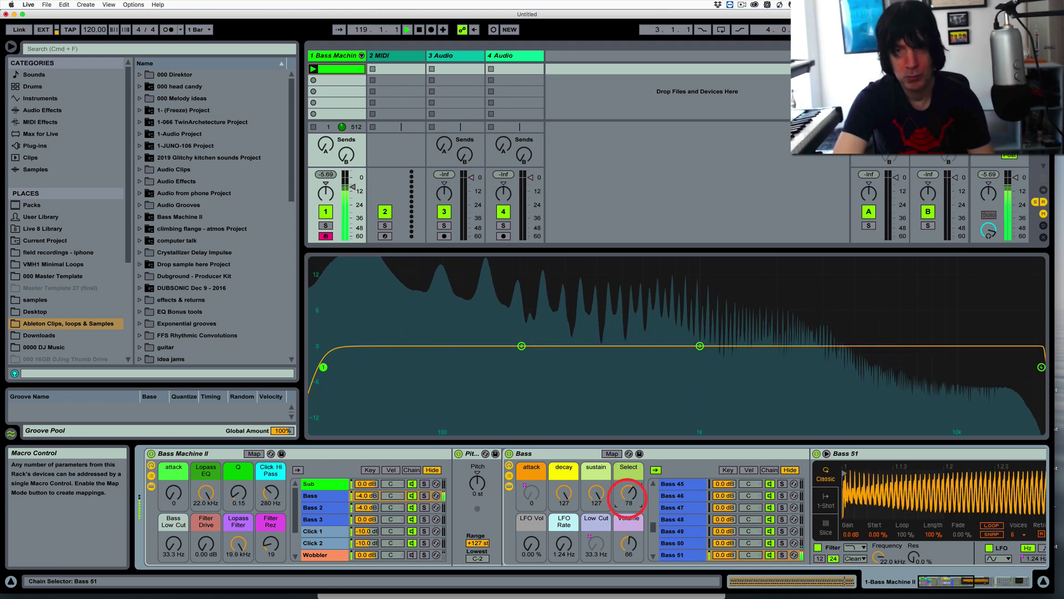
left_click_drag(629, 495, 629, 493)
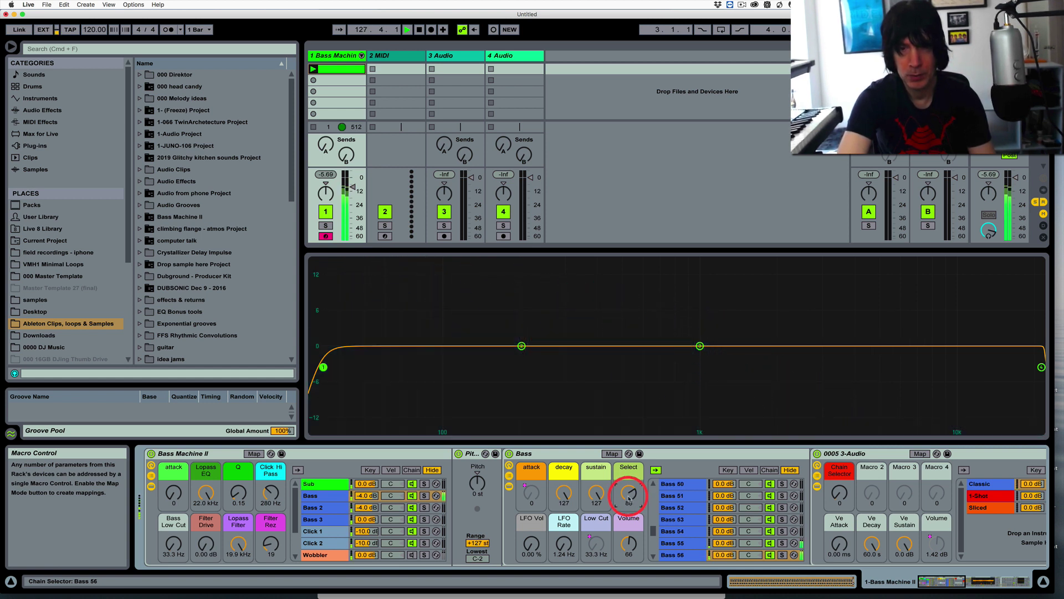
Try the Bass rack's LFO Vol macro at 100 % with LFO Rate at 1.24 Hz, and return LFO Vol to 0.00 %.
left_click_drag(564, 544, 565, 572)
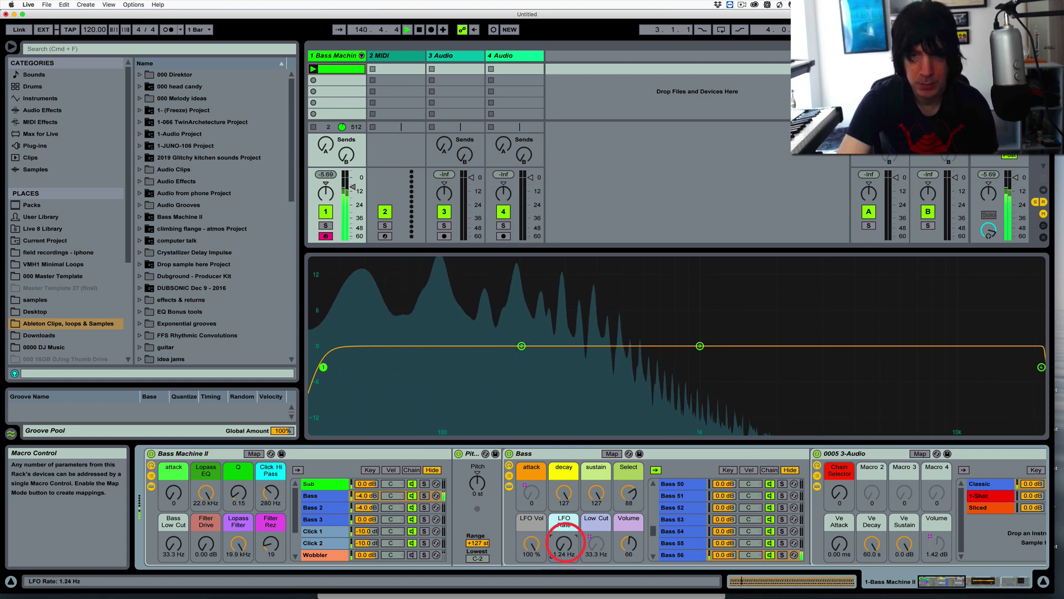
left_click_drag(529, 541, 529, 569)
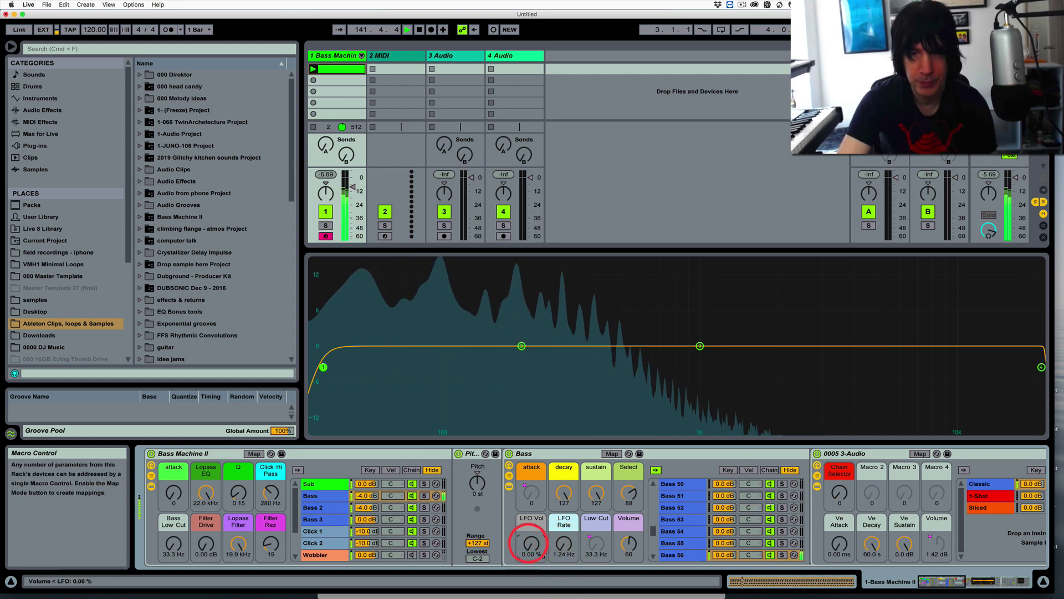
Audition nested bass sounds from Bass 58 up to Bass 66, raising the Bass rack's Select macro to 107.
left_click(631, 492)
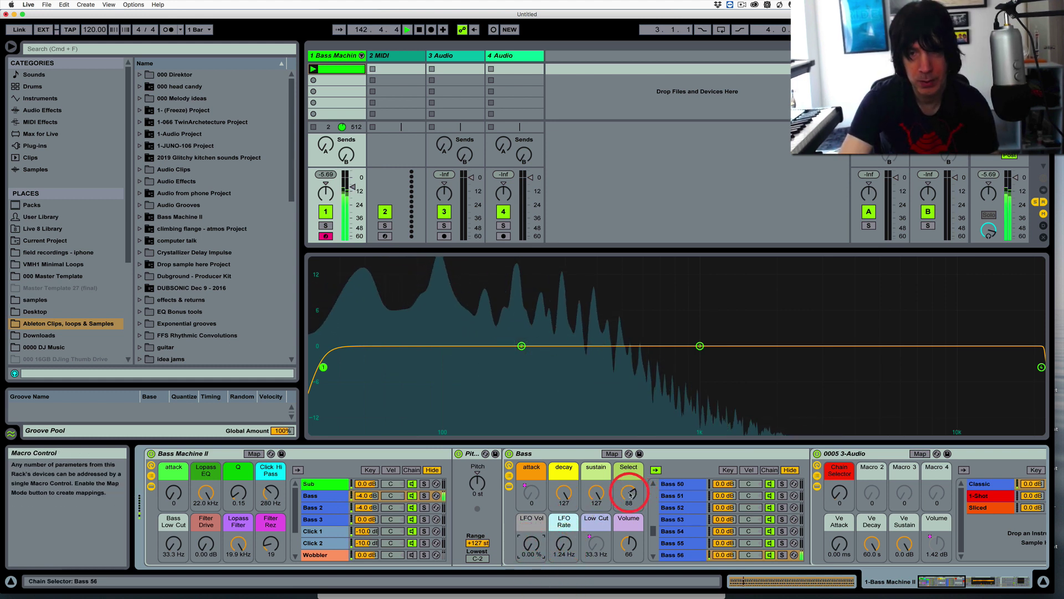
left_click_drag(630, 493, 631, 491)
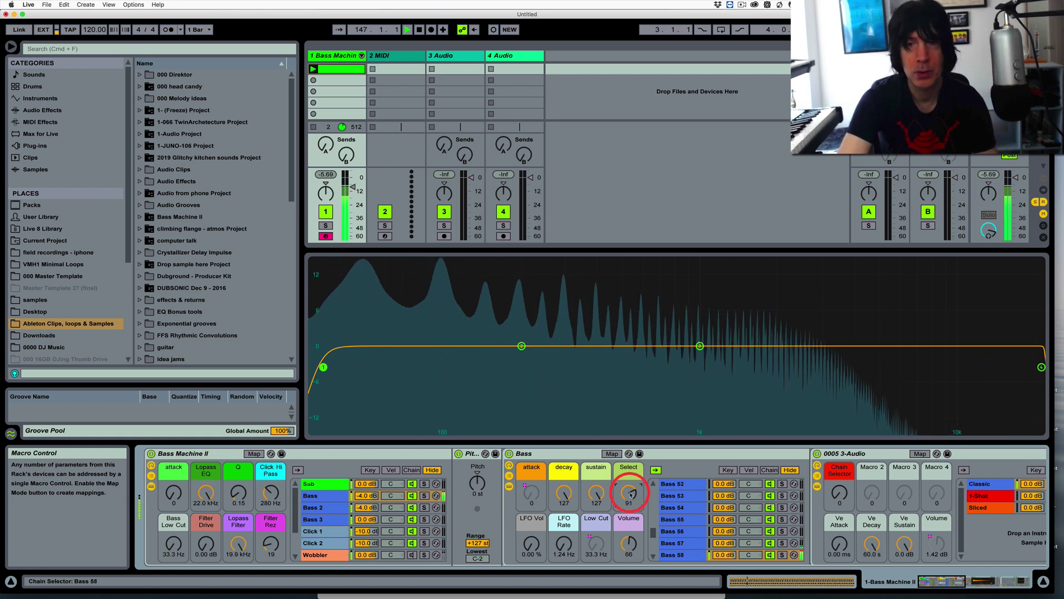
left_click_drag(630, 493, 630, 487)
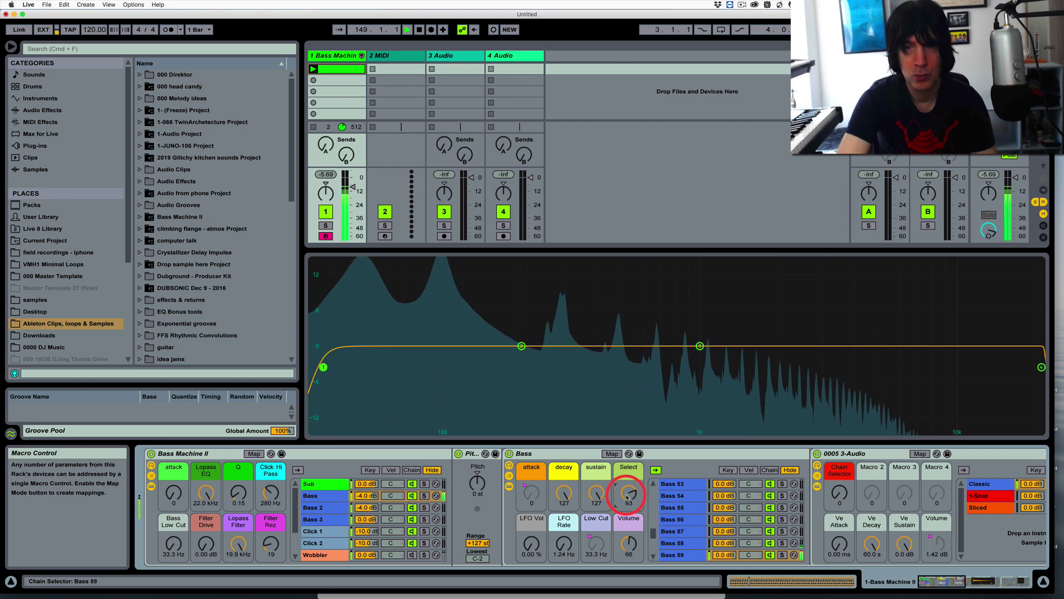
left_click_drag(627, 497, 627, 495)
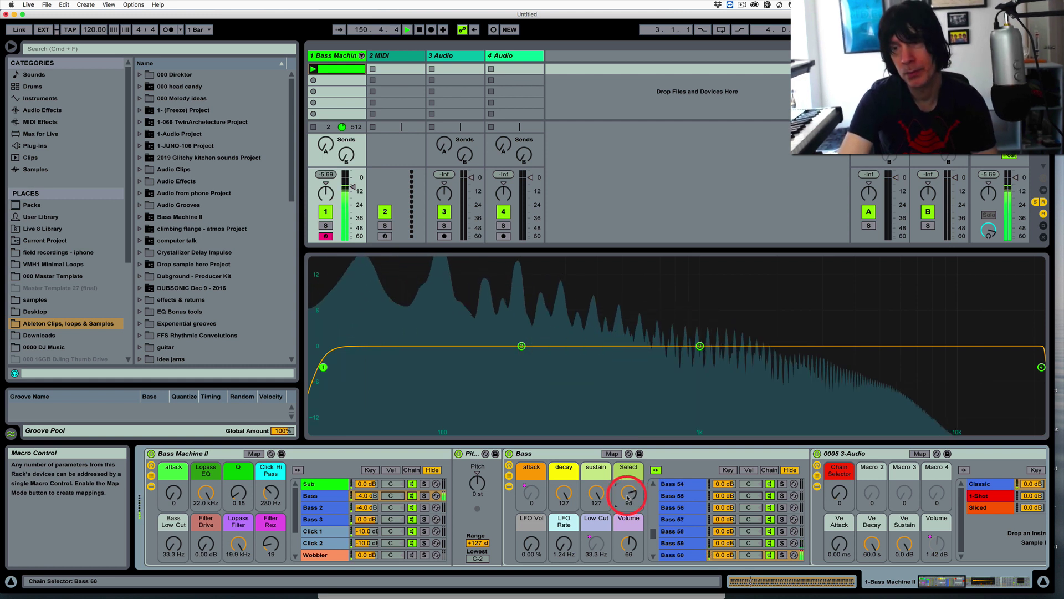
left_click_drag(628, 497, 628, 495)
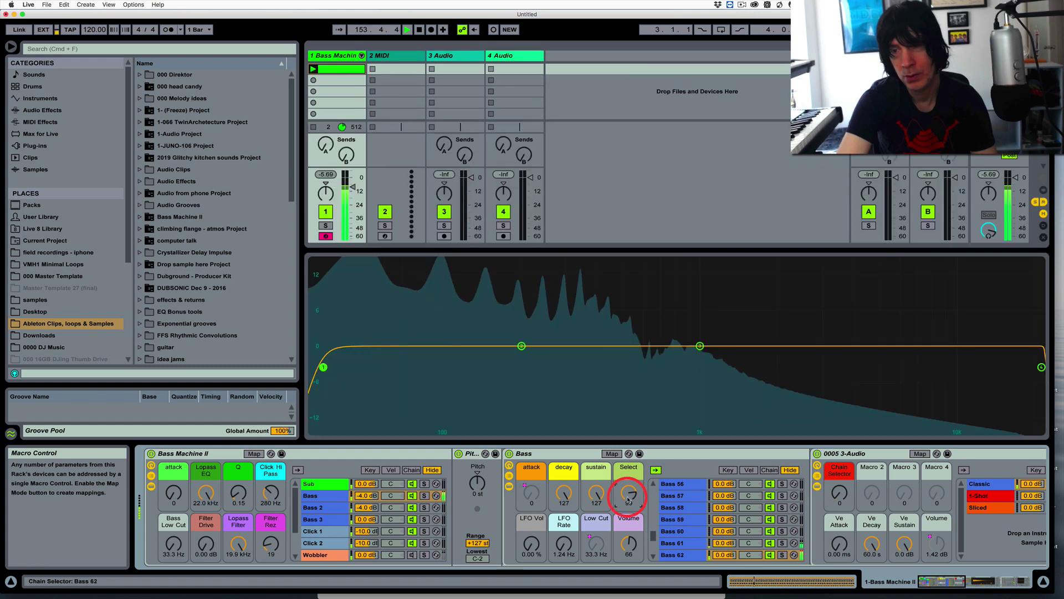
mouse_move(632, 497)
left_mouse_down()
mouse_move(630, 506)
mouse_move(632, 495)
left_mouse_up()
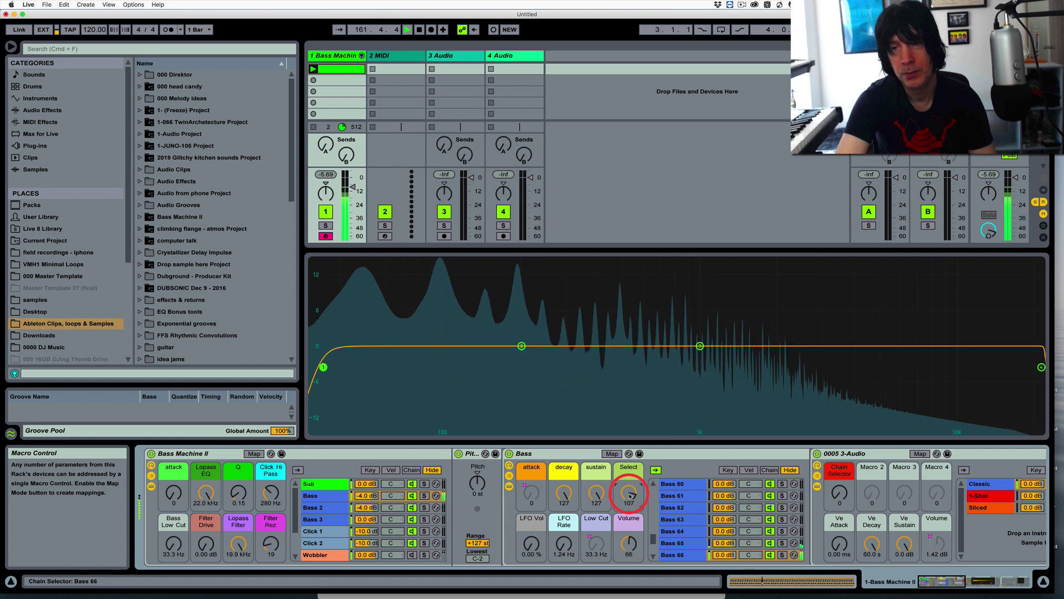
Audition the remaining nested sounds, Bass 67 to Bass 75, by raising the Select macro to 127, and stop playback.
left_click_drag(629, 493, 631, 493)
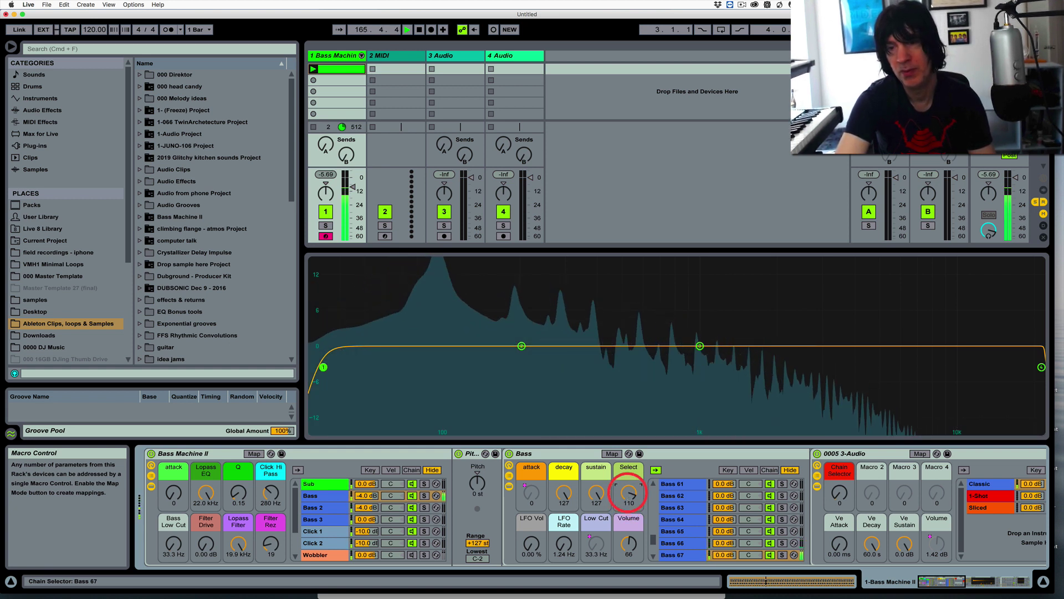
left_click_drag(630, 495, 630, 493)
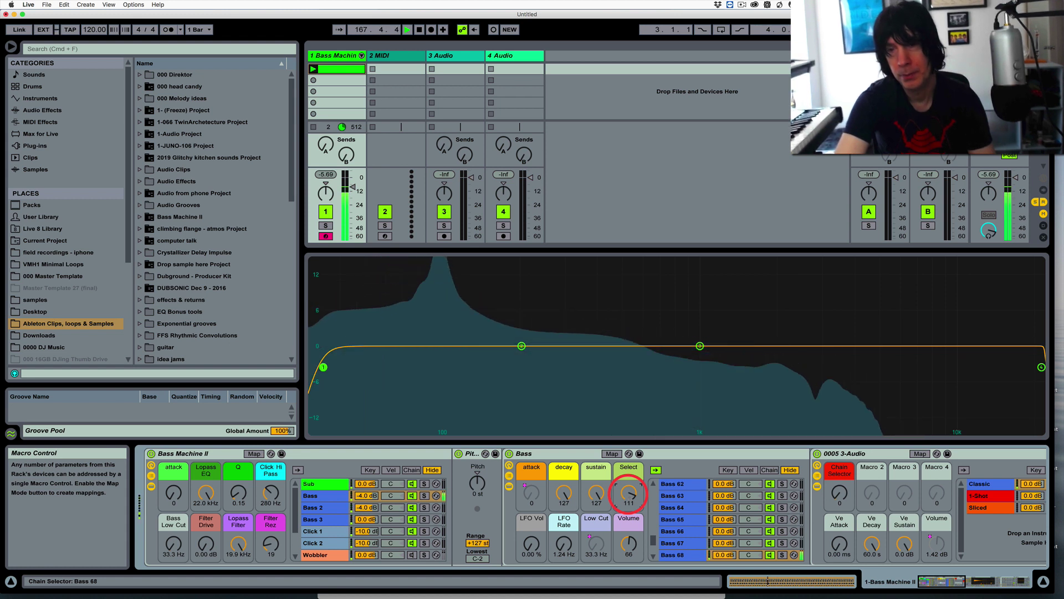
left_click_drag(630, 495, 630, 494)
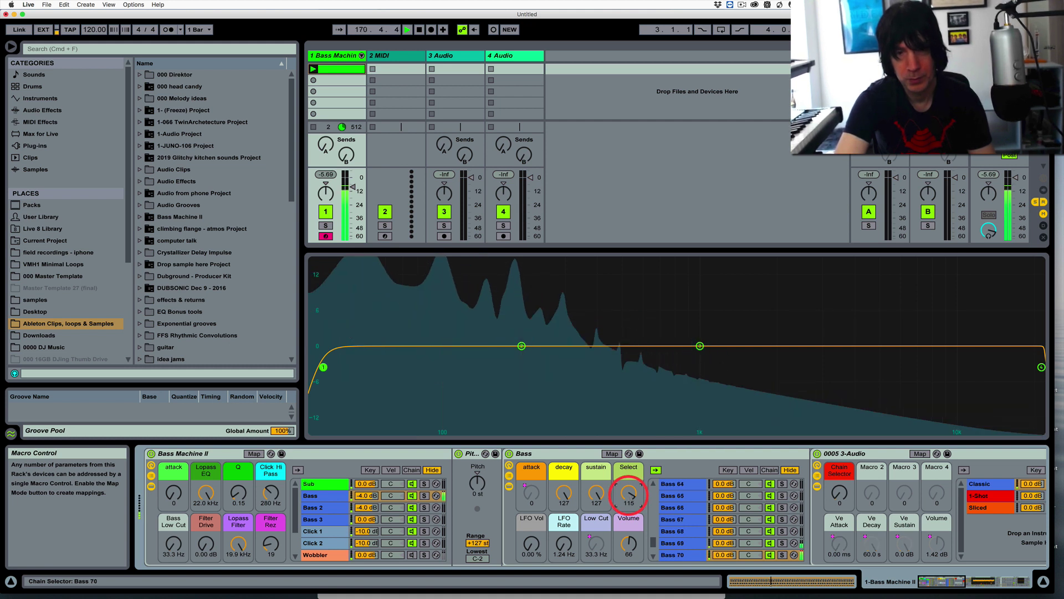
left_click_drag(629, 495, 629, 493)
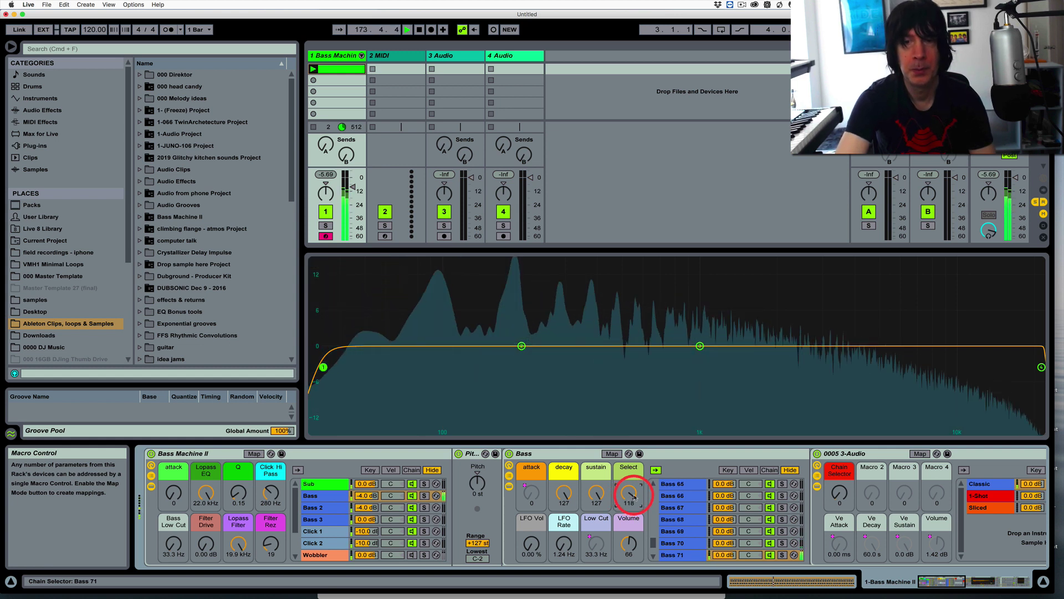
left_click_drag(633, 495, 628, 493)
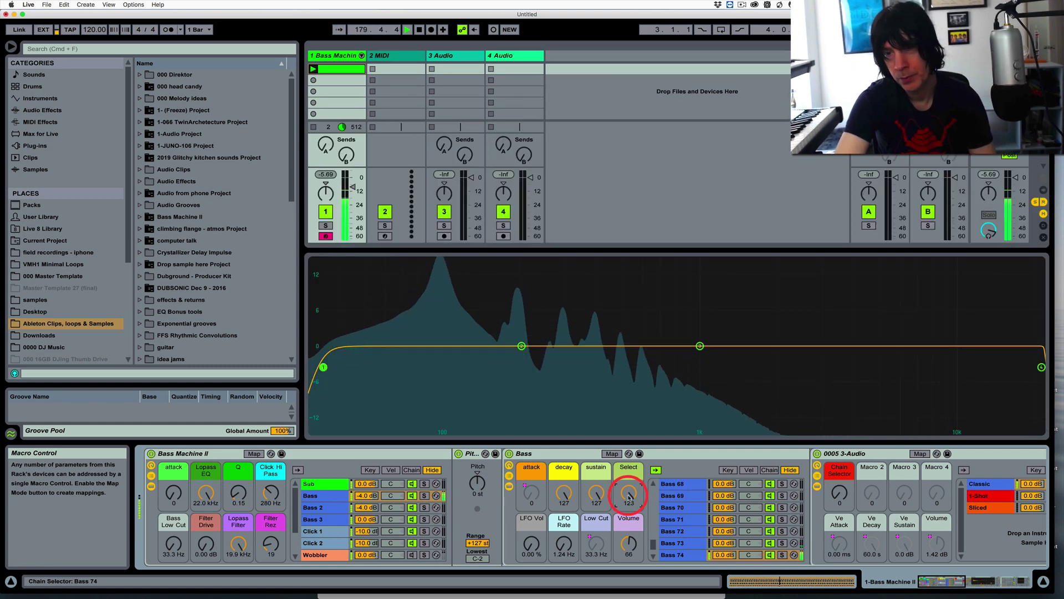
key("Up")
key("Up")
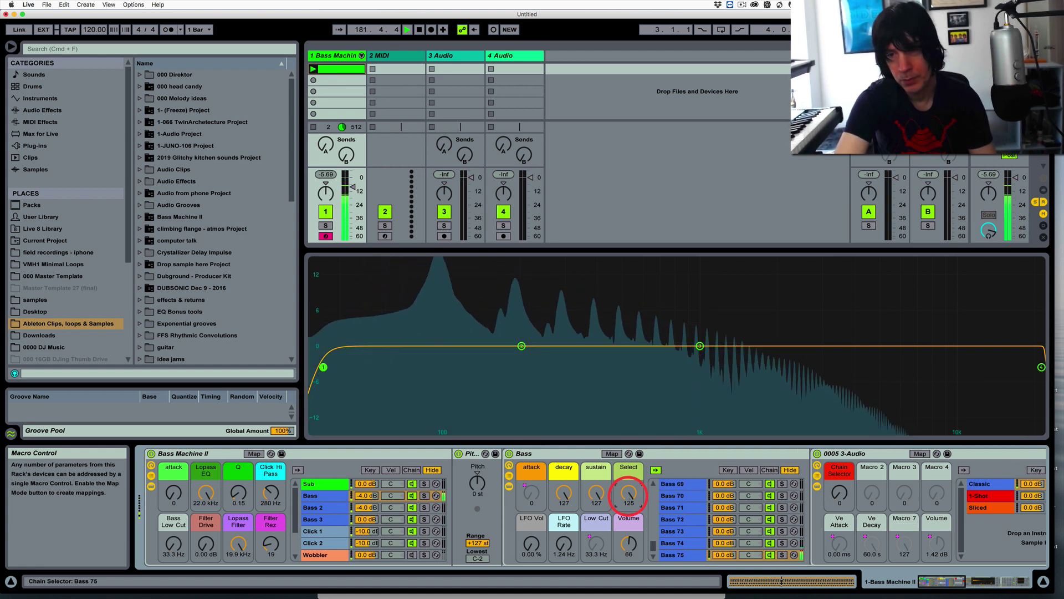
left_click_drag(628, 496, 629, 495)
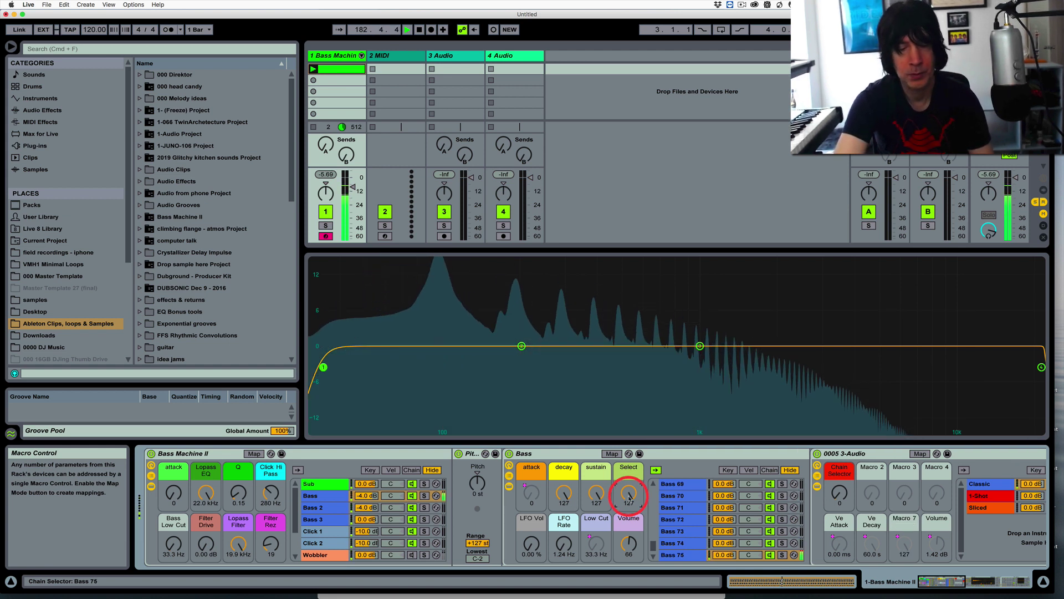
key("space")
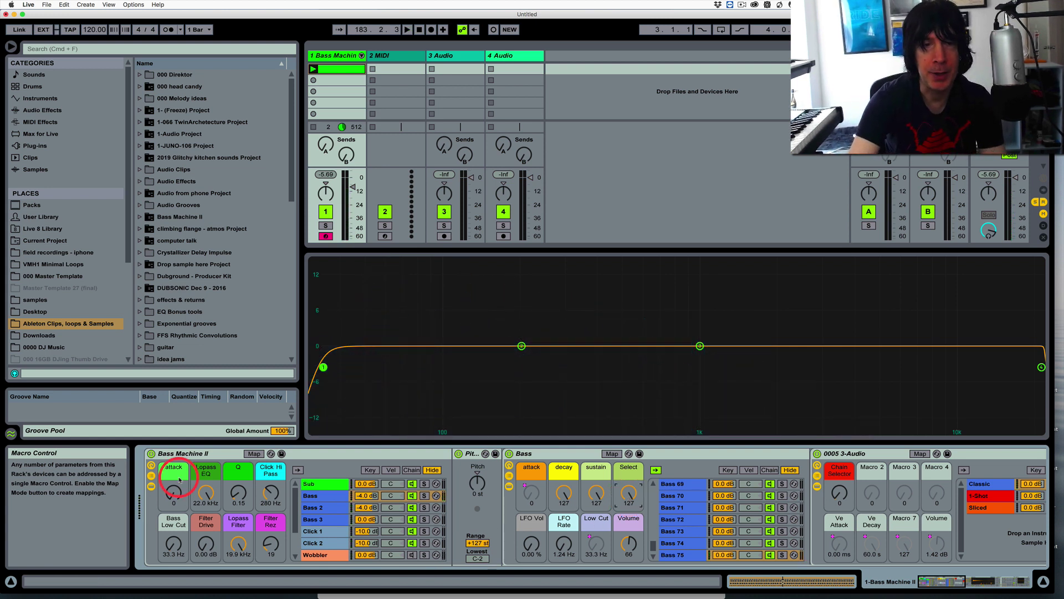
Look through the Bass, Bass 2 and Bass 3 chains and switch the Bass chain off by setting its Select macro to 0.
left_click(317, 495)
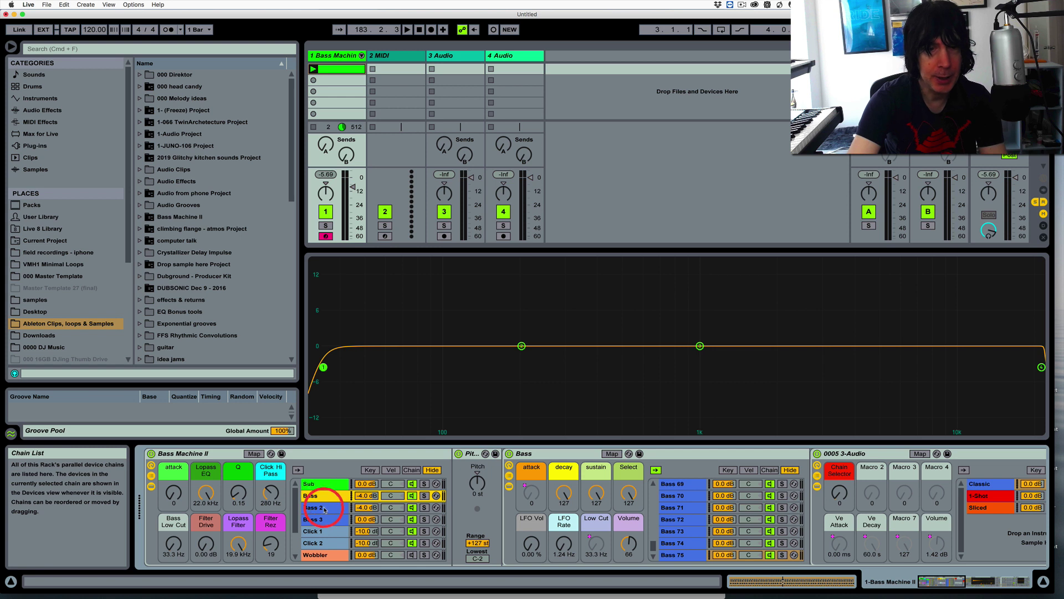
left_click(325, 508)
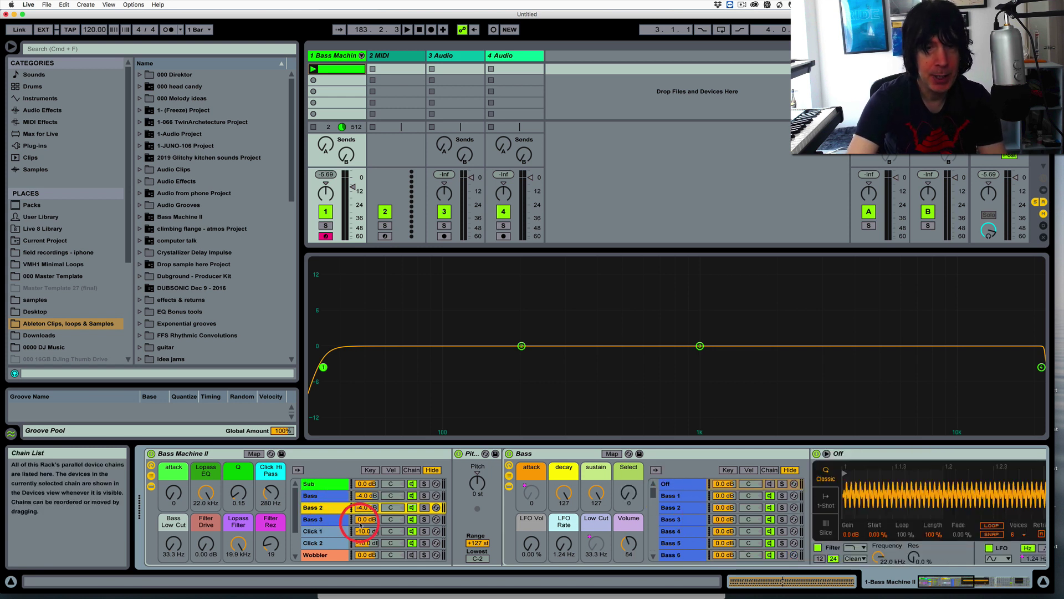
left_click(319, 525)
left_click(325, 521)
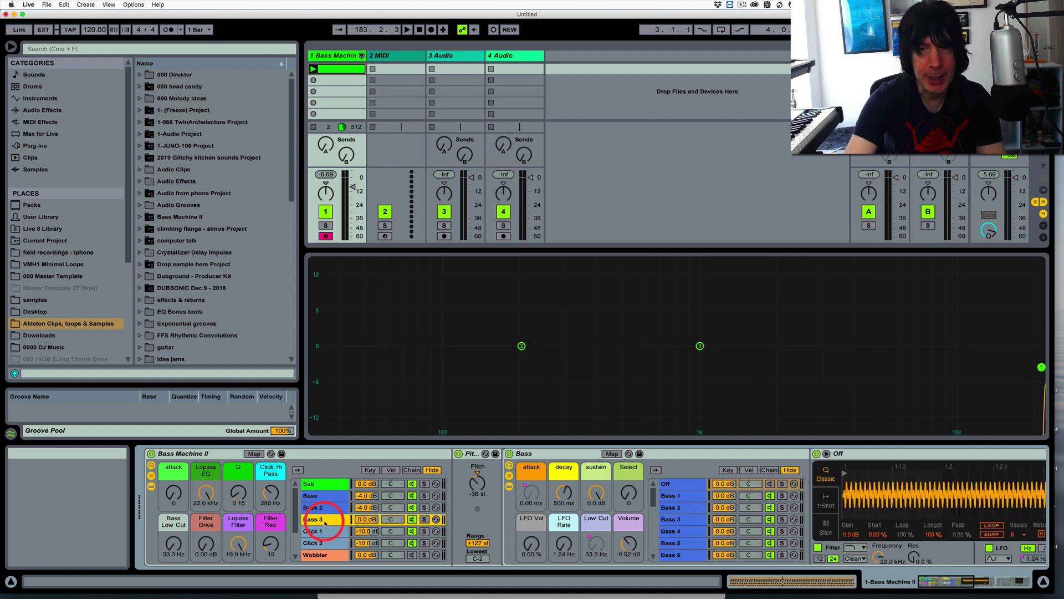
left_click(326, 495)
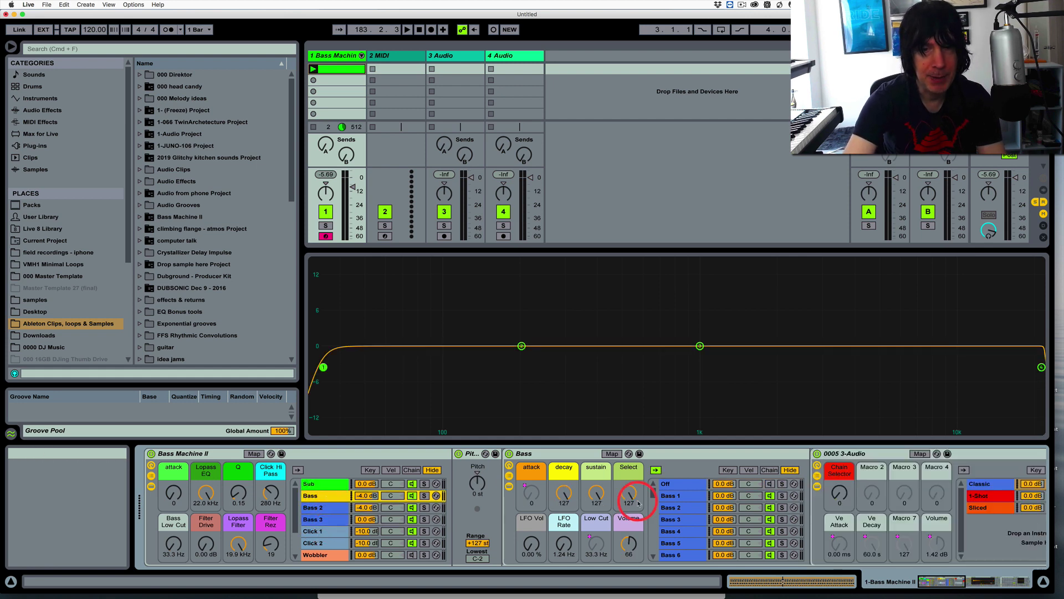
left_click_drag(629, 492, 628, 519)
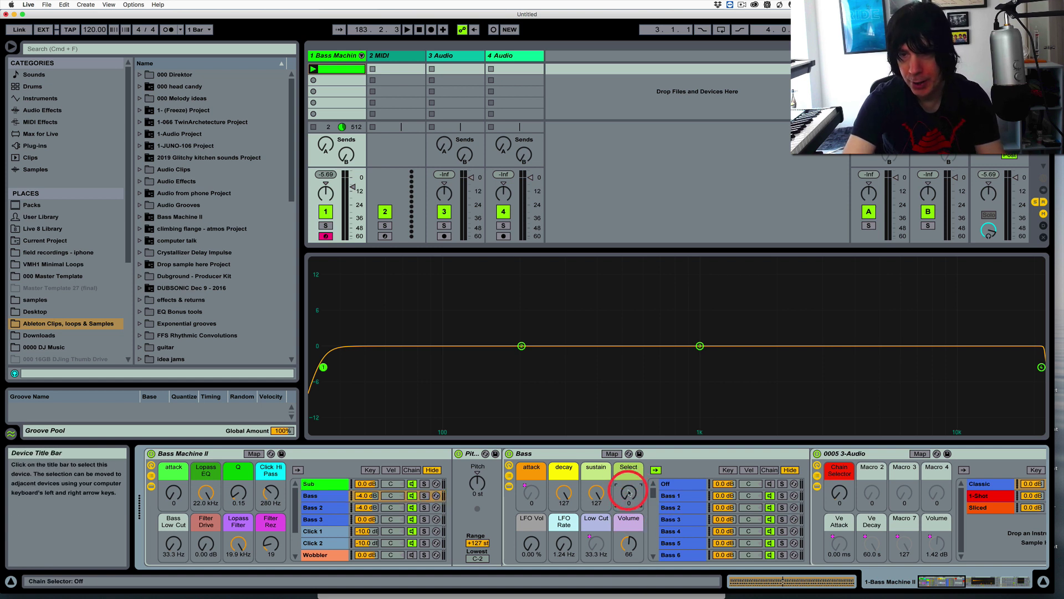
Open the Bass 3 chain and audition its nested sounds from Bass 1 up to Bass 18 with the Select macro during playback.
left_click(320, 522)
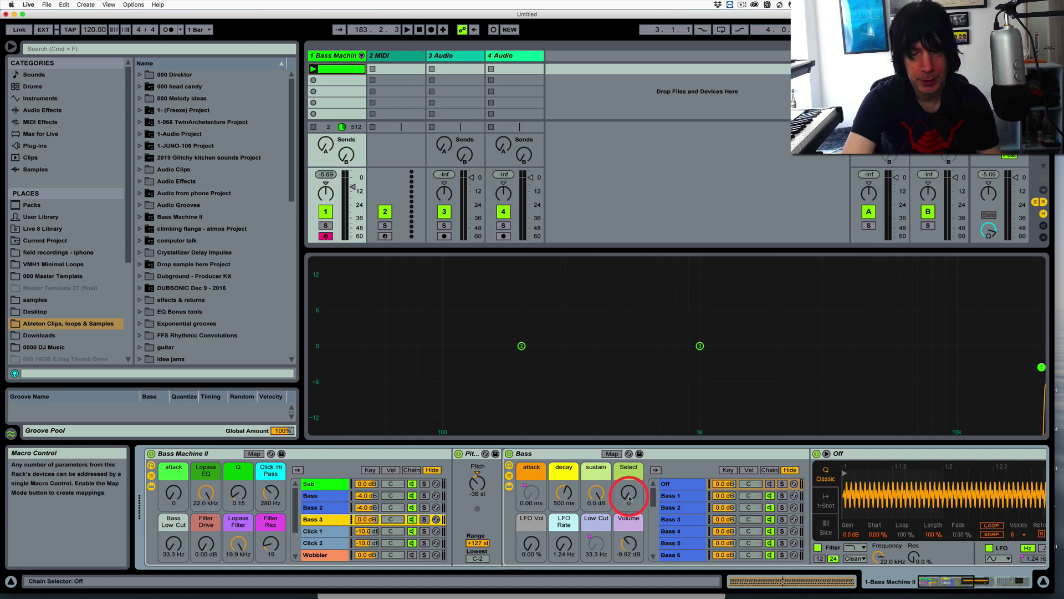
left_click_drag(629, 501, 629, 482)
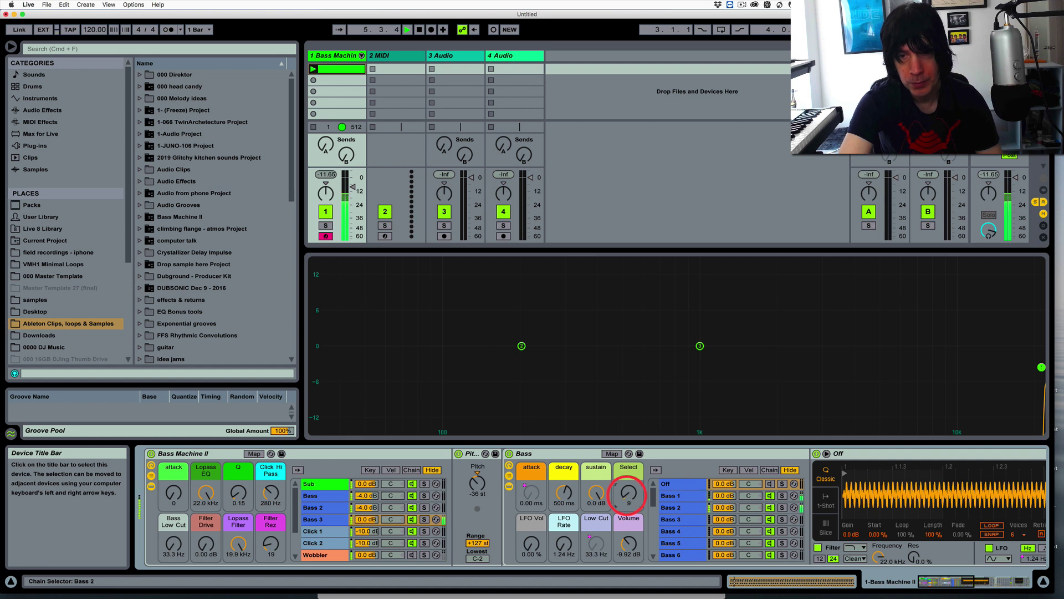
left_click_drag(627, 495, 626, 495)
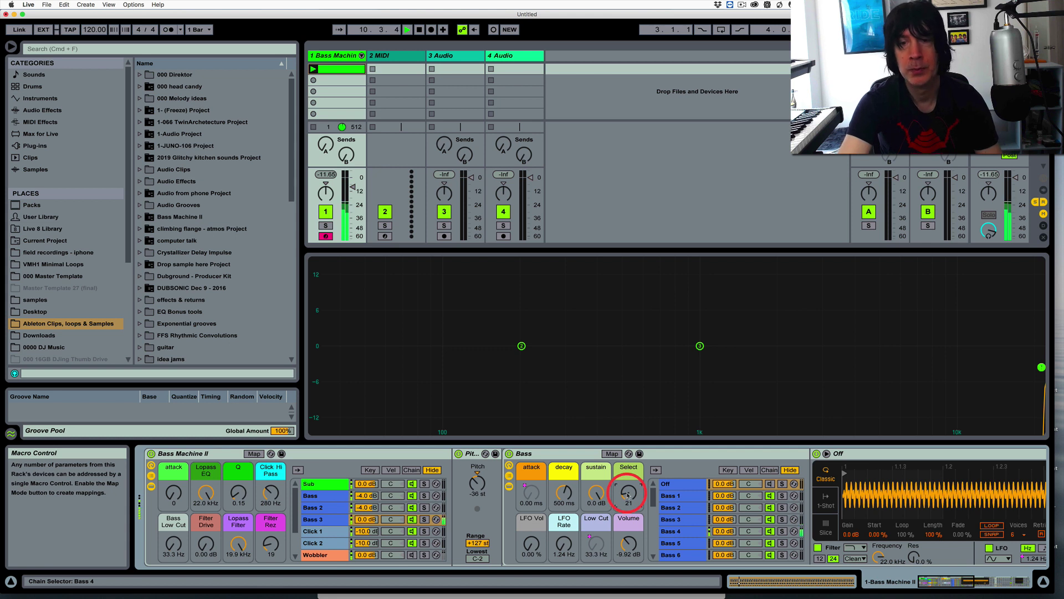
left_click_drag(627, 492, 627, 491)
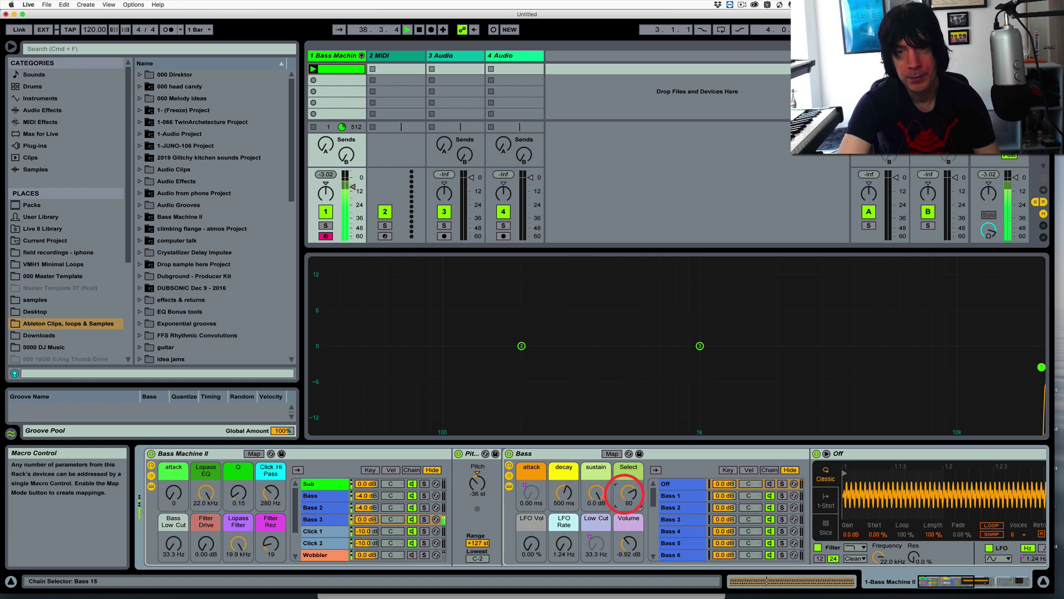
mouse_move(626, 495)
left_mouse_down()
mouse_move(624, 505)
mouse_move(629, 494)
left_mouse_up()
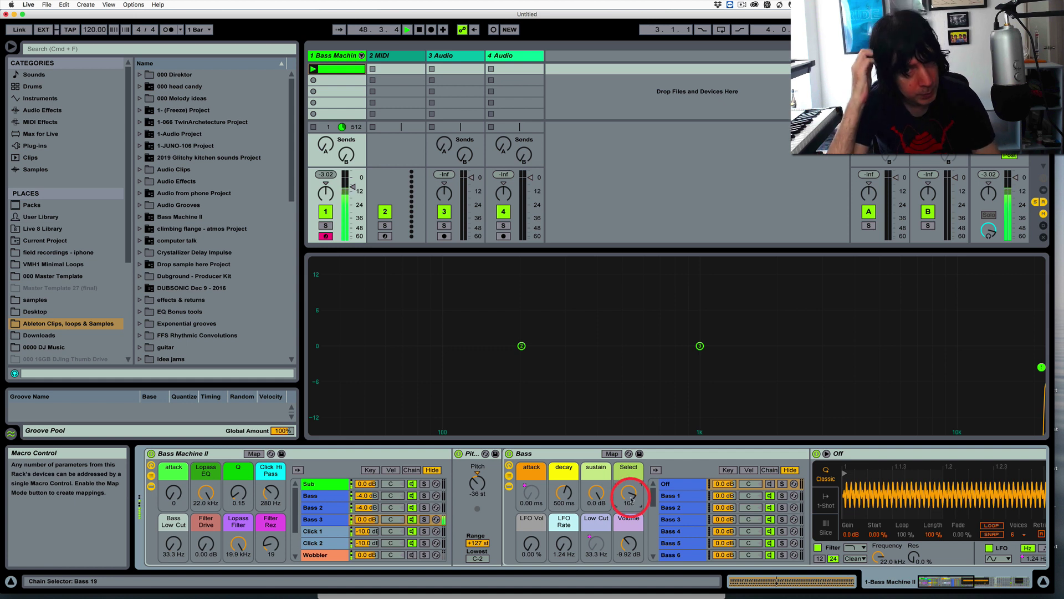
Turn on chain auto-select and audition Bass 3's remaining sounds up to Bass 21, raising Select to 123, and stop playback.
left_click_drag(631, 500, 629, 493)
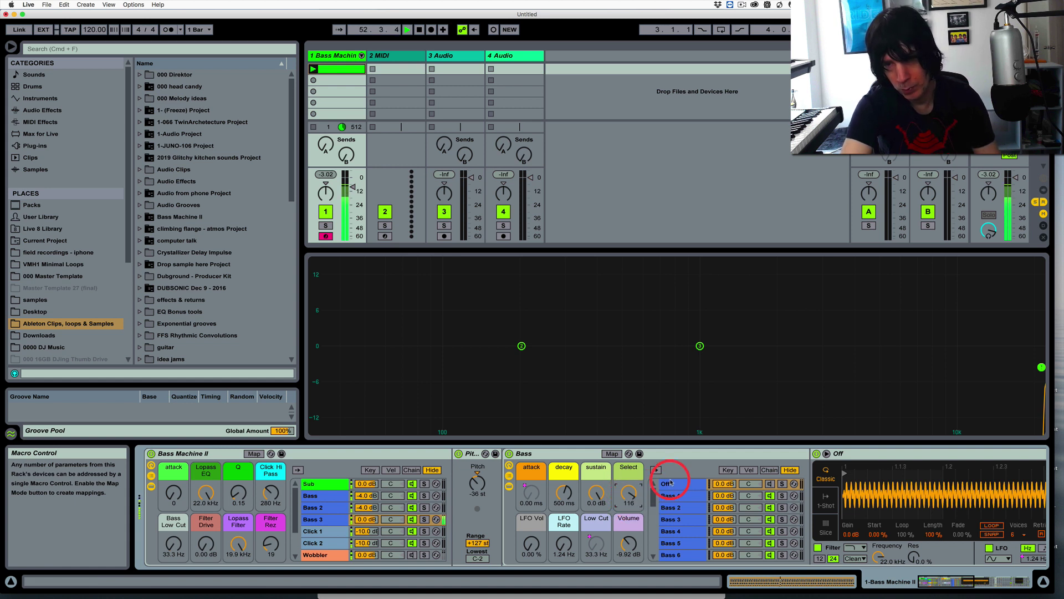
left_click(655, 469)
left_click_drag(631, 497, 642, 507)
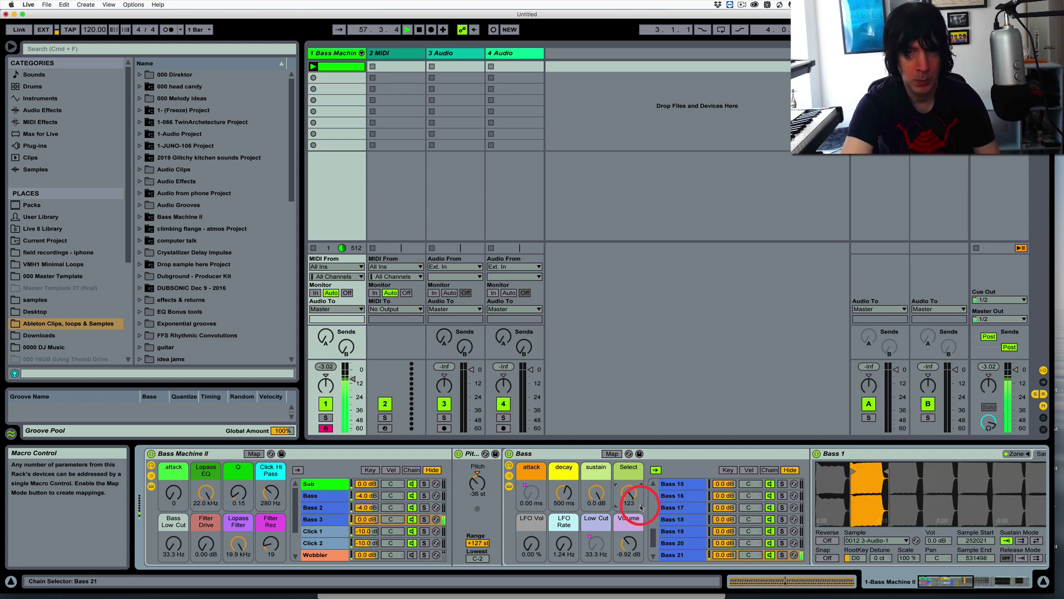
key("space")
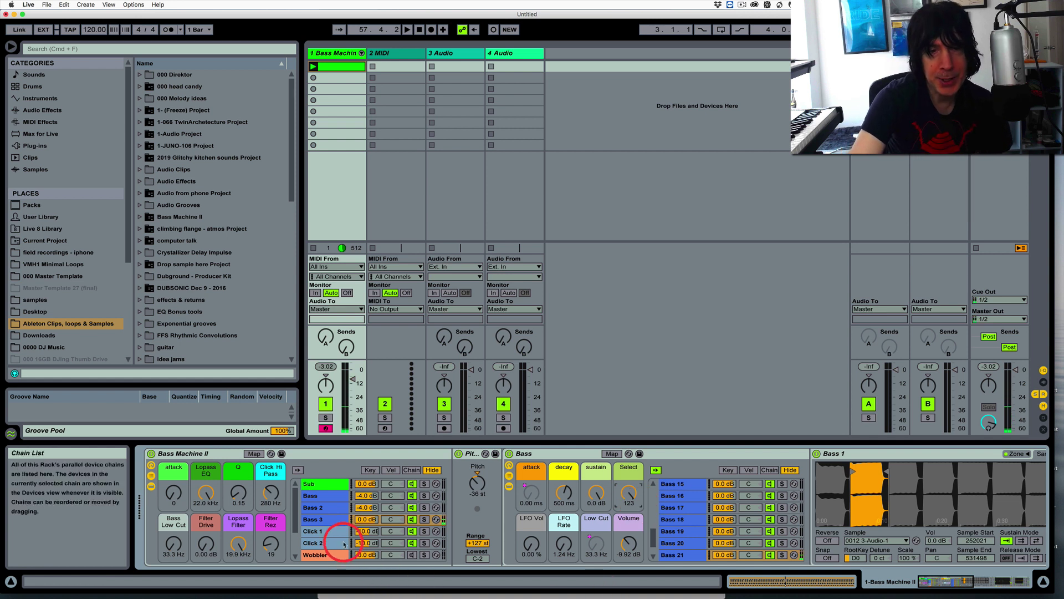
Check the nested chain list down to Bass 21 and switch the Bass 3 chain off by setting its Select macro to 0.
left_click(678, 537)
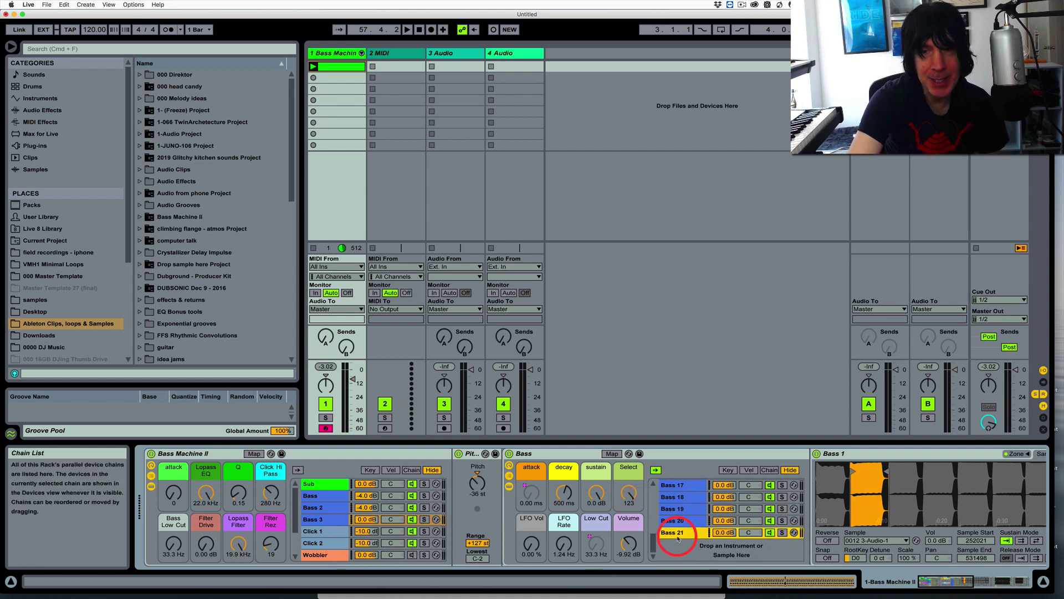
scroll(678, 538, "up", 10)
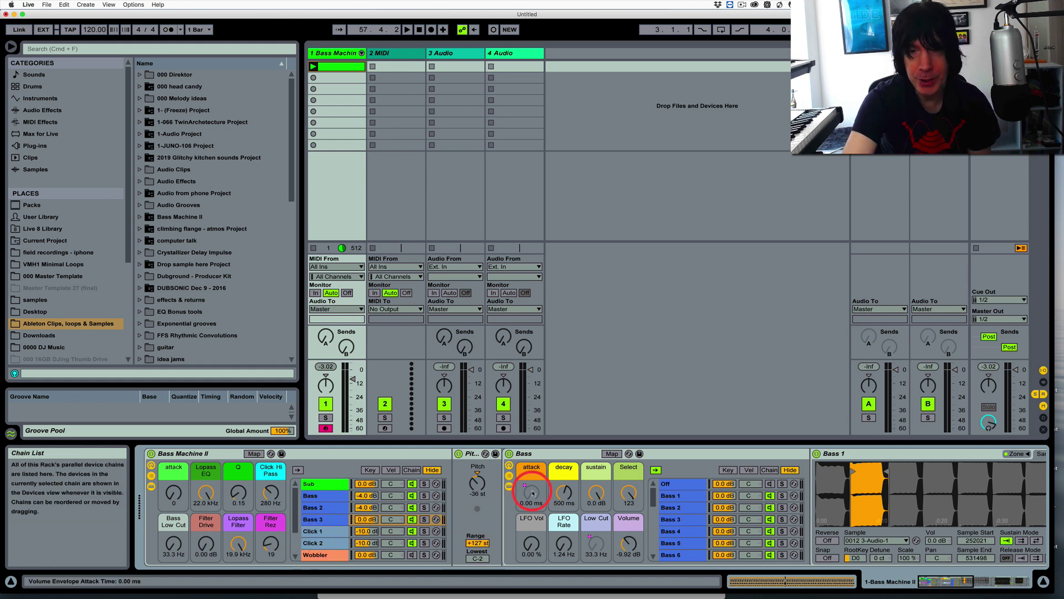
left_click_drag(628, 489, 628, 549)
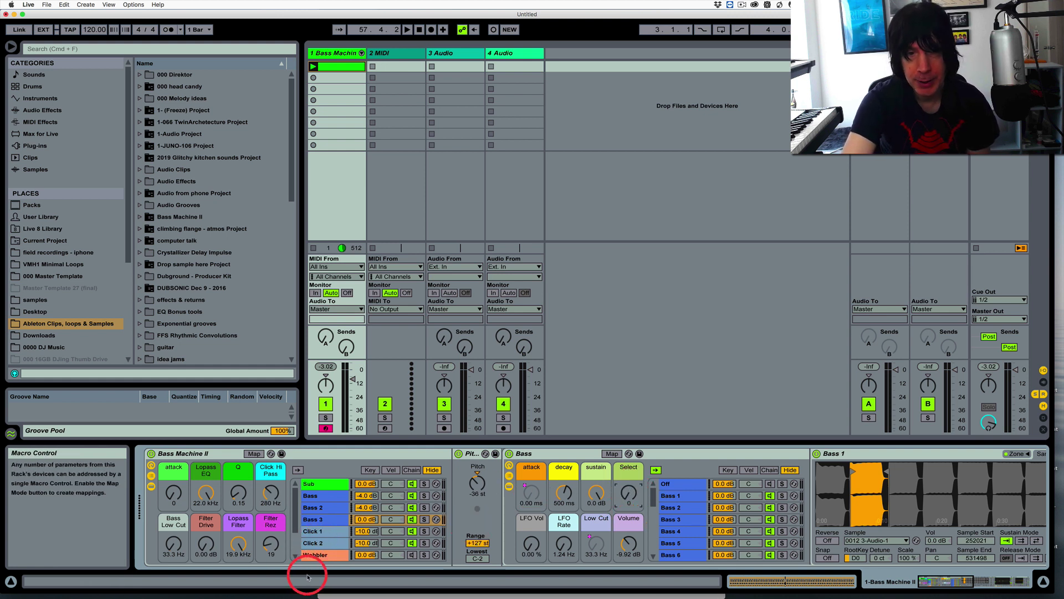
Open the Click 1 chain, play its sounds up to Bass 15 with Select at 25, and set its Volume macro to 80.
left_click(314, 532)
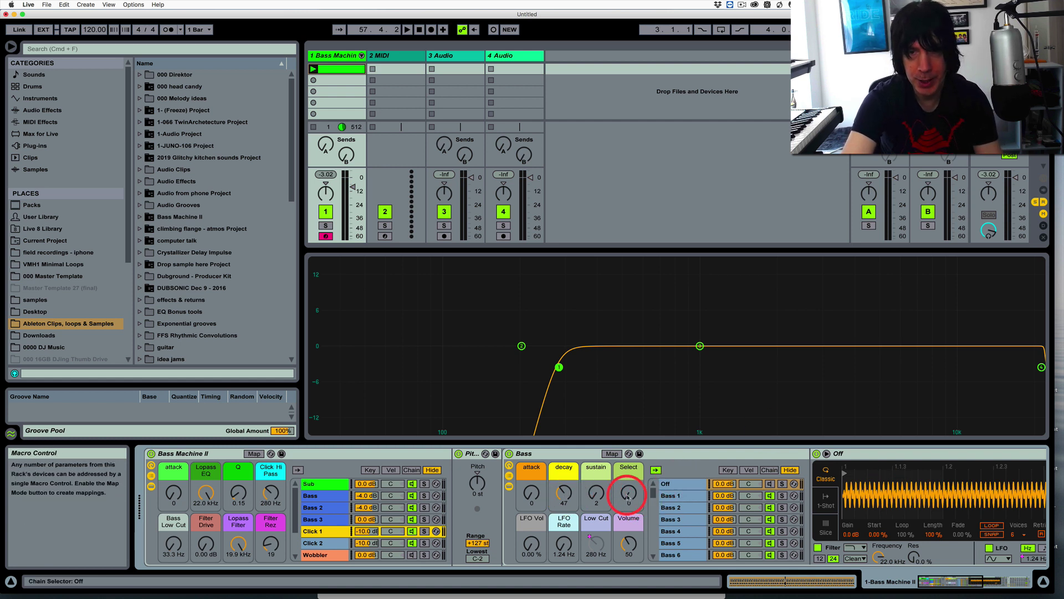
left_click_drag(628, 495, 628, 477)
key("space")
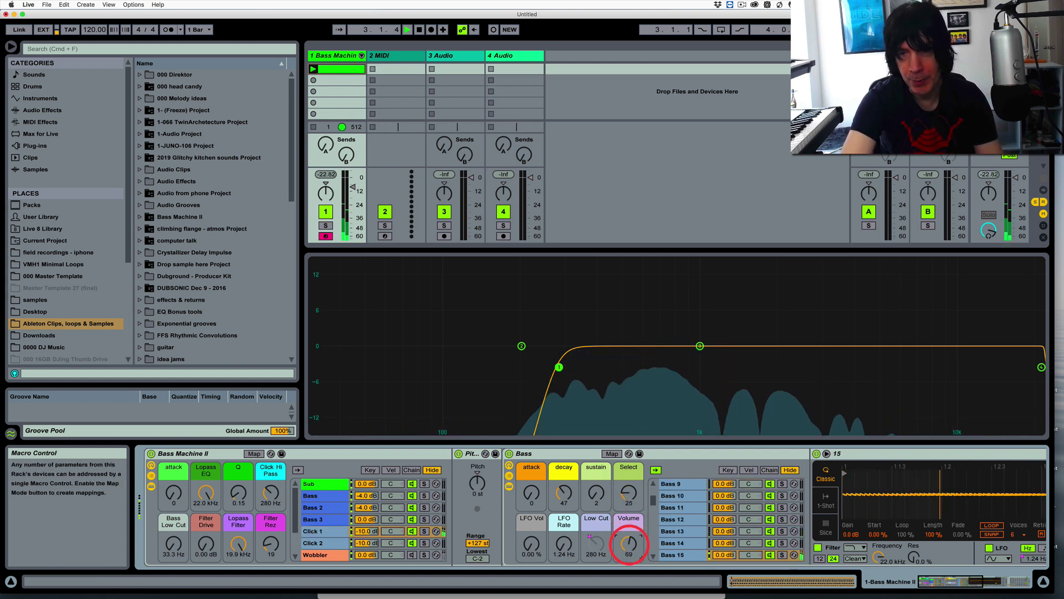
mouse_move(630, 543)
left_mouse_down()
mouse_move(630, 524)
mouse_move(629, 551)
left_mouse_up()
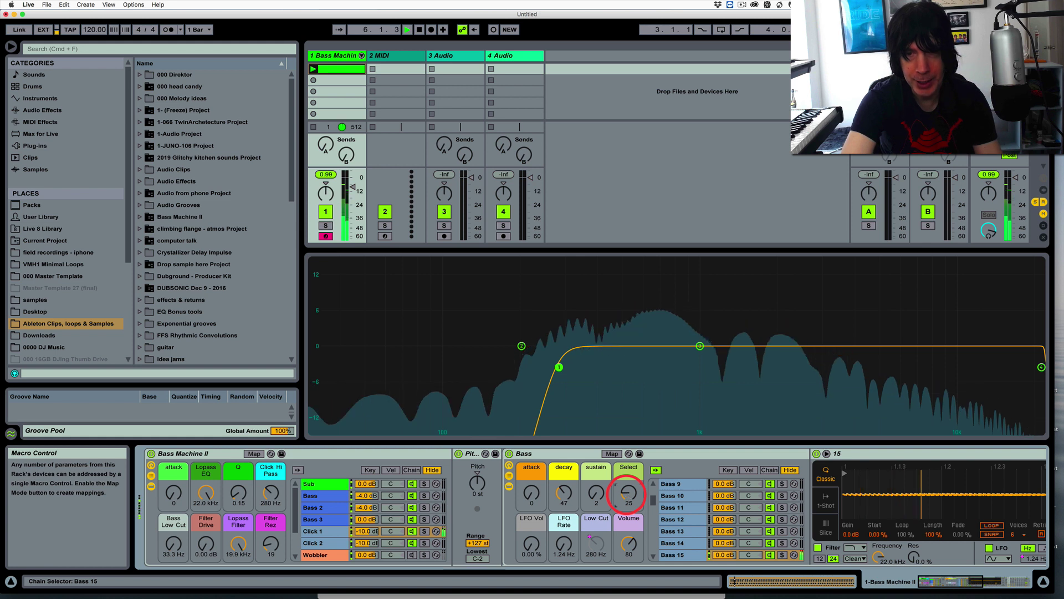
Audition Click 1's lower nested sounds, setting Select to 7, and lower the Click Hi Pass macro to 216 Hz.
left_click_drag(627, 495, 627, 507)
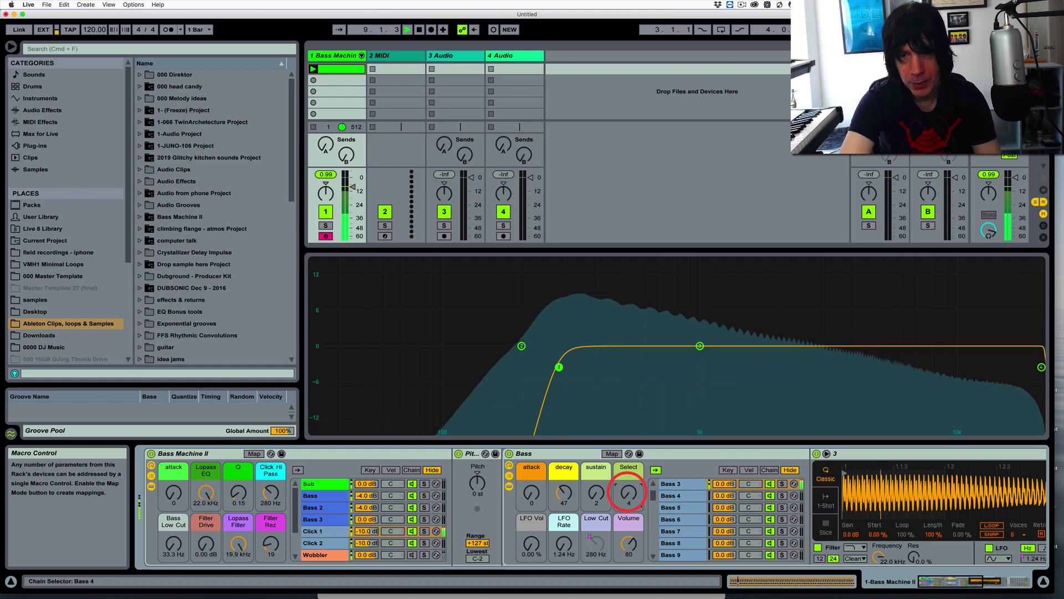
left_click_drag(628, 495, 629, 493)
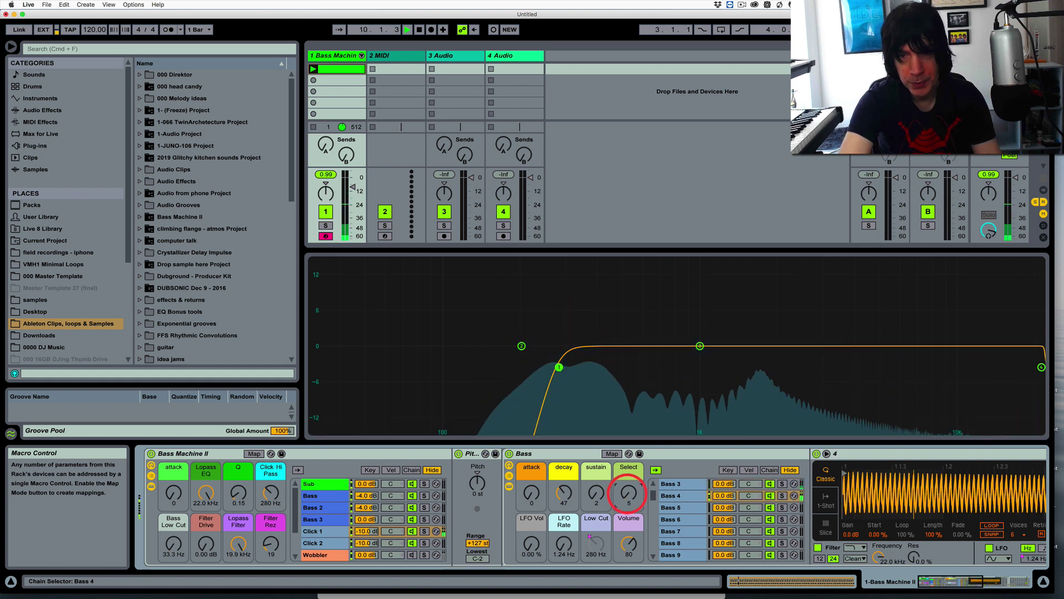
left_click_drag(628, 494, 628, 492)
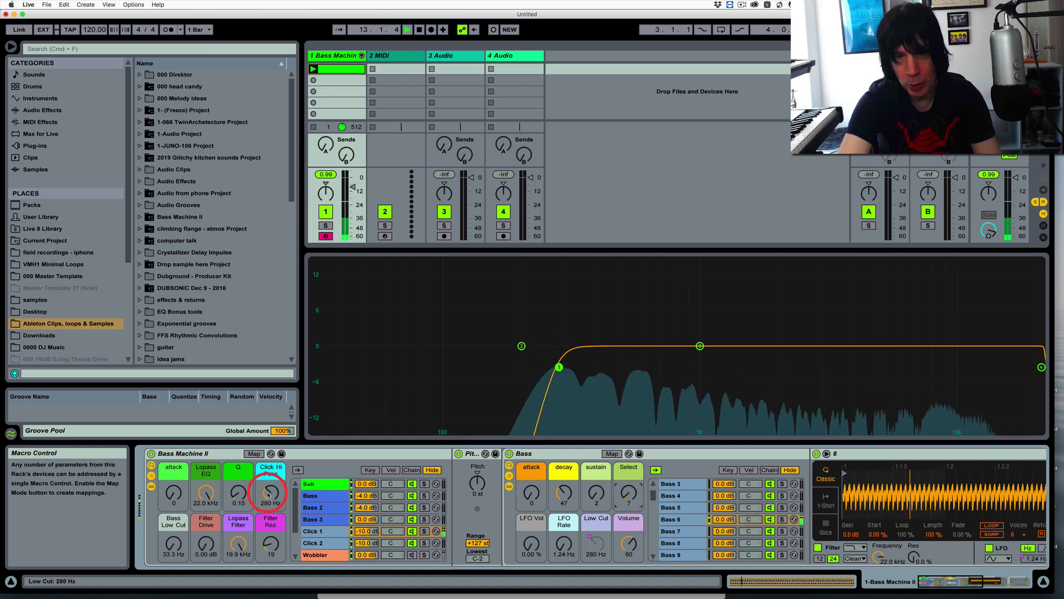
mouse_move(271, 493)
left_mouse_down()
mouse_move(270, 527)
mouse_move(268, 472)
left_mouse_up()
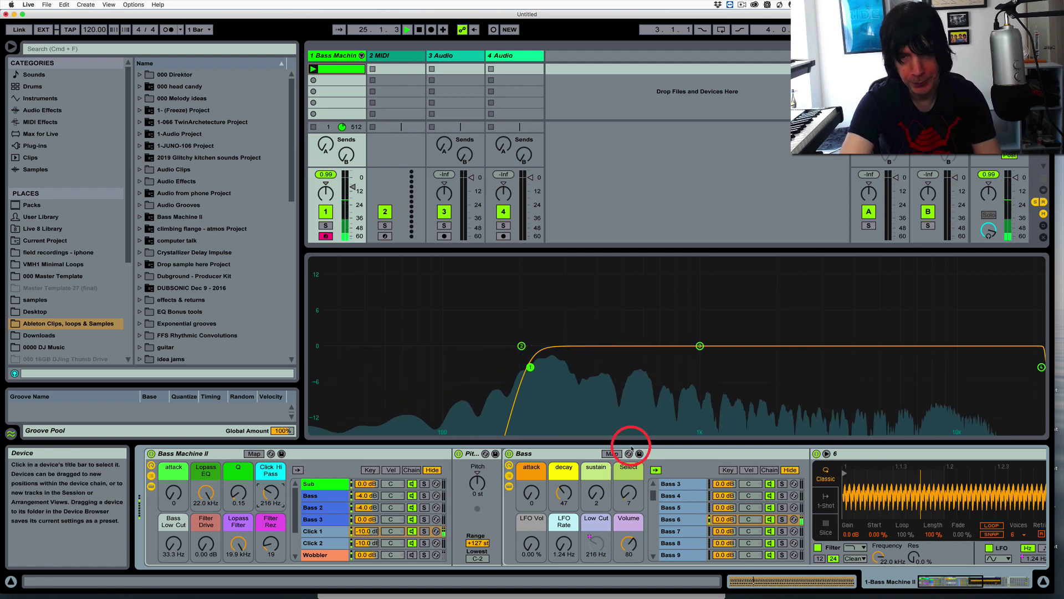
Audition Click 1's sounds from Bass 8 to Bass 15 with Select up to 24, stop playback, and return Select to 0.
left_click_drag(629, 495, 629, 440)
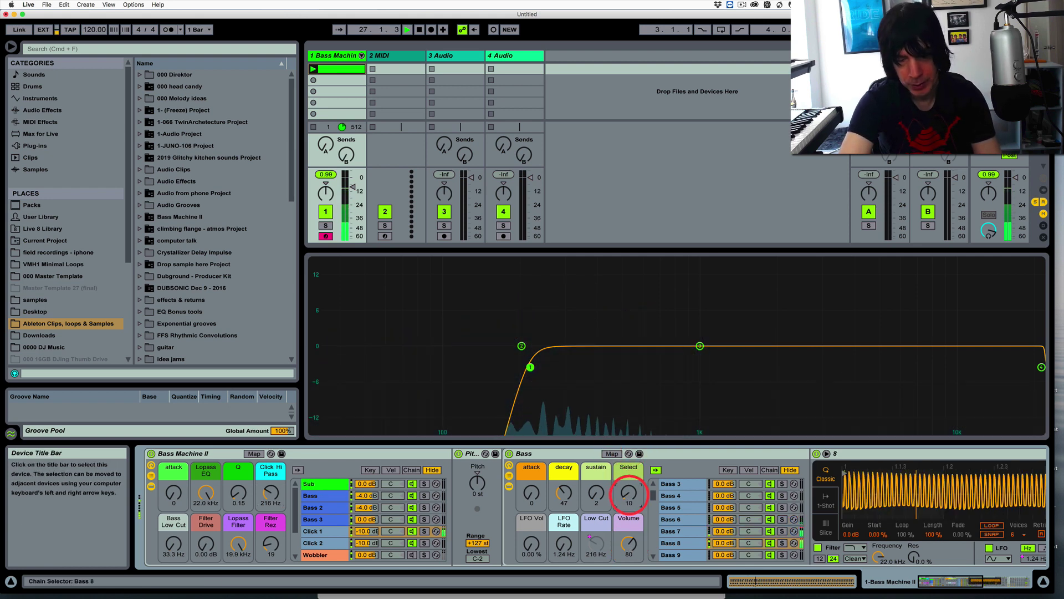
left_click_drag(630, 497, 629, 478)
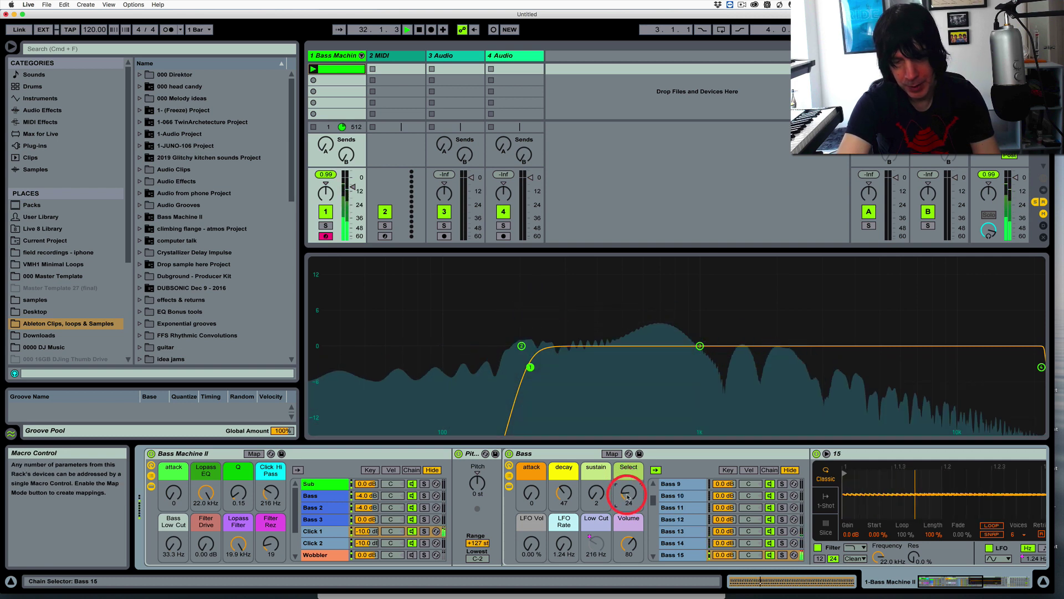
key("space")
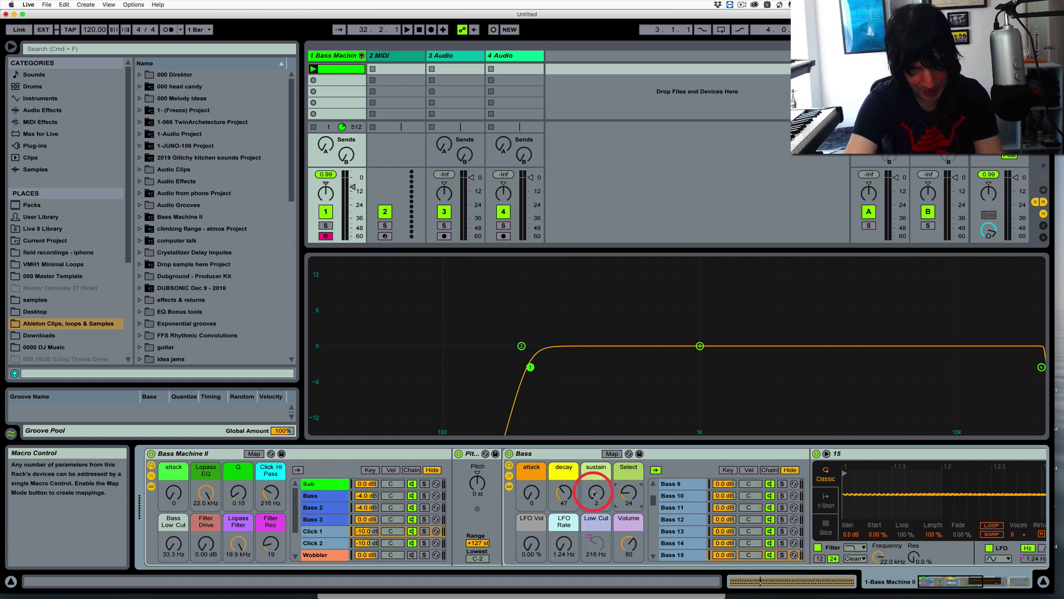
left_click_drag(628, 491, 628, 499)
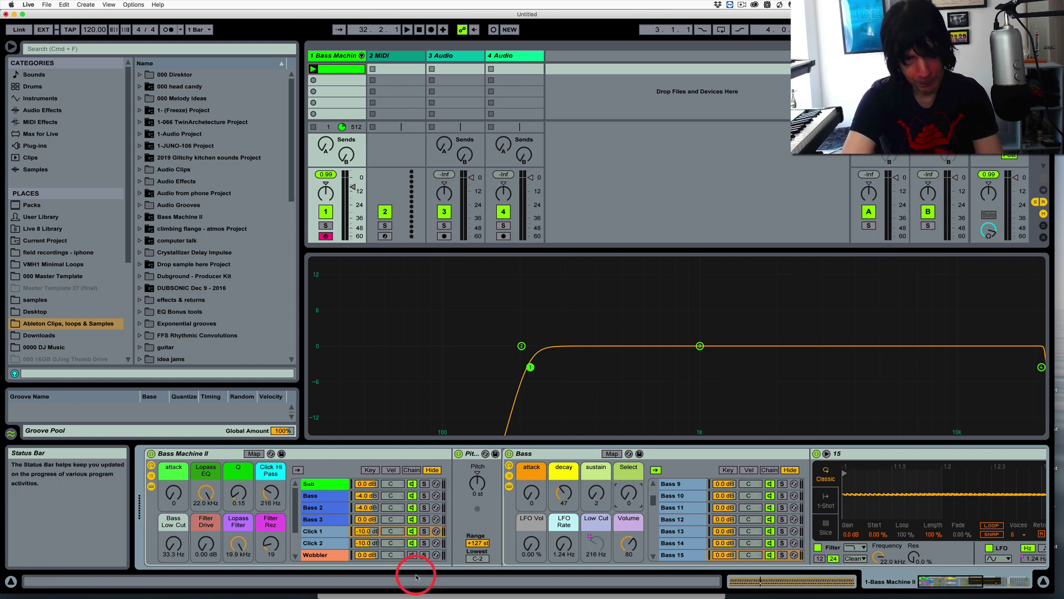
Open the Click 2 chain and look through the hi to low and low to hi chains of its Click-Top maker rack.
left_click(321, 544)
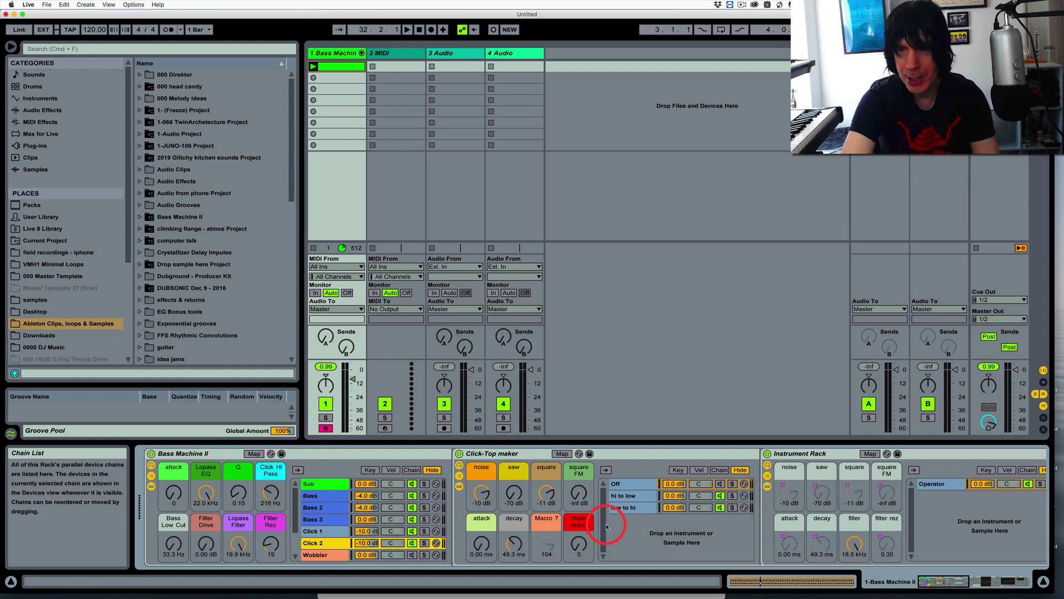
left_click(622, 497)
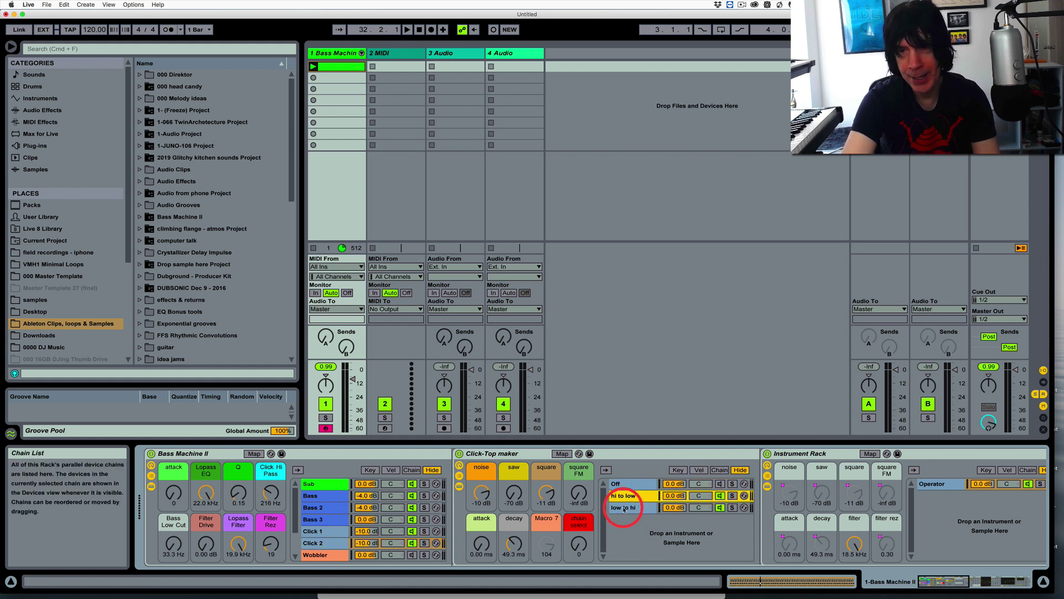
left_click(622, 503)
left_click(623, 497)
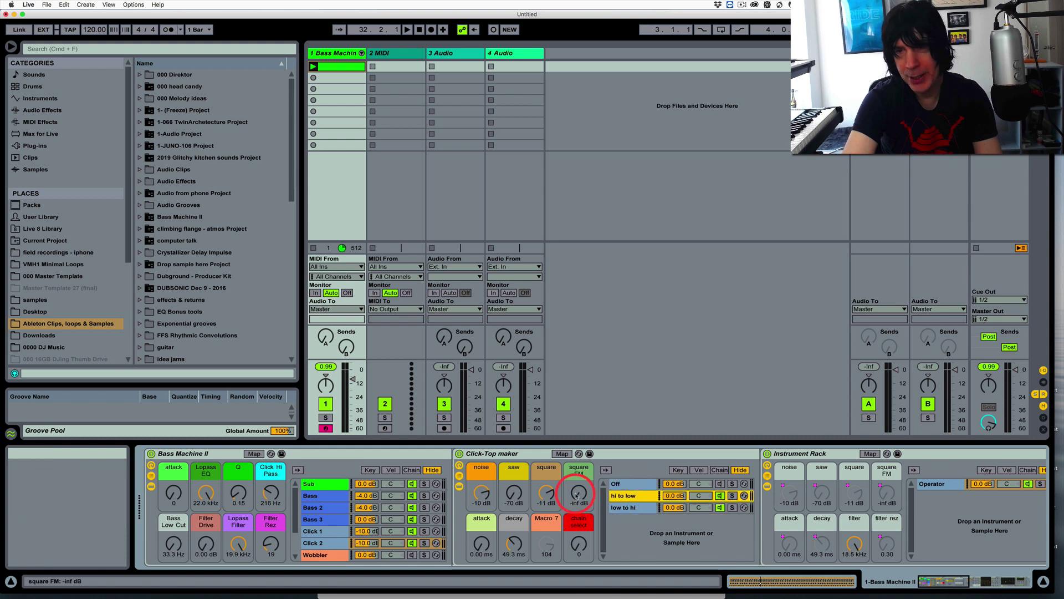
left_click(625, 497)
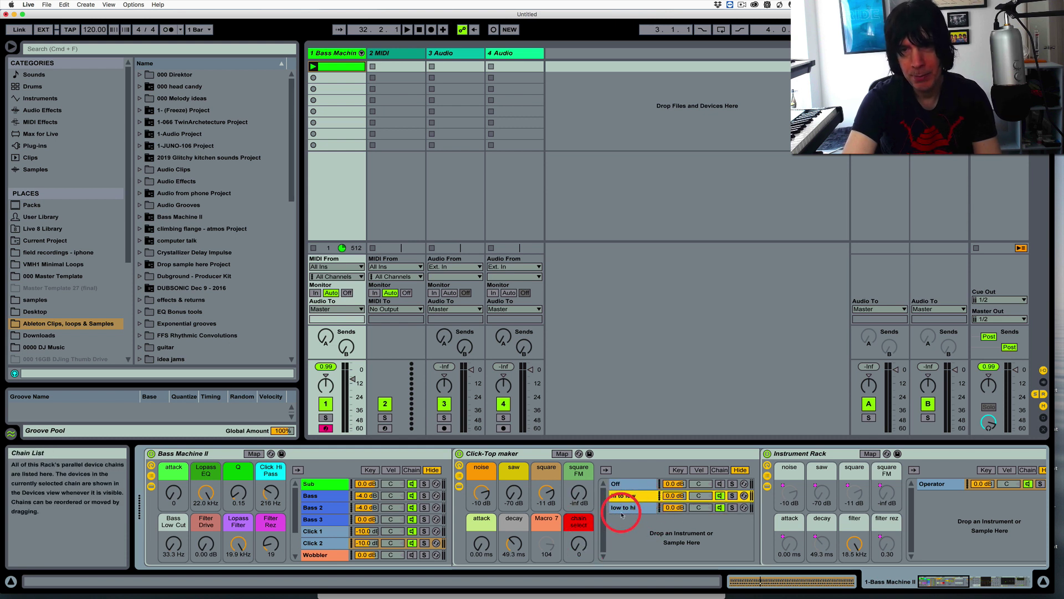
left_click(626, 507)
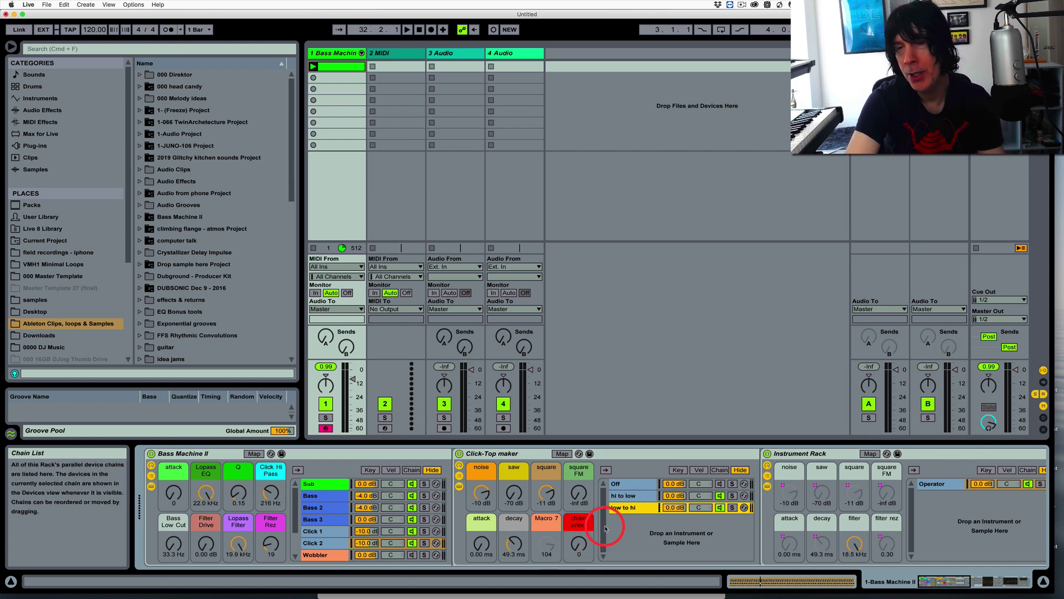
left_click(627, 497)
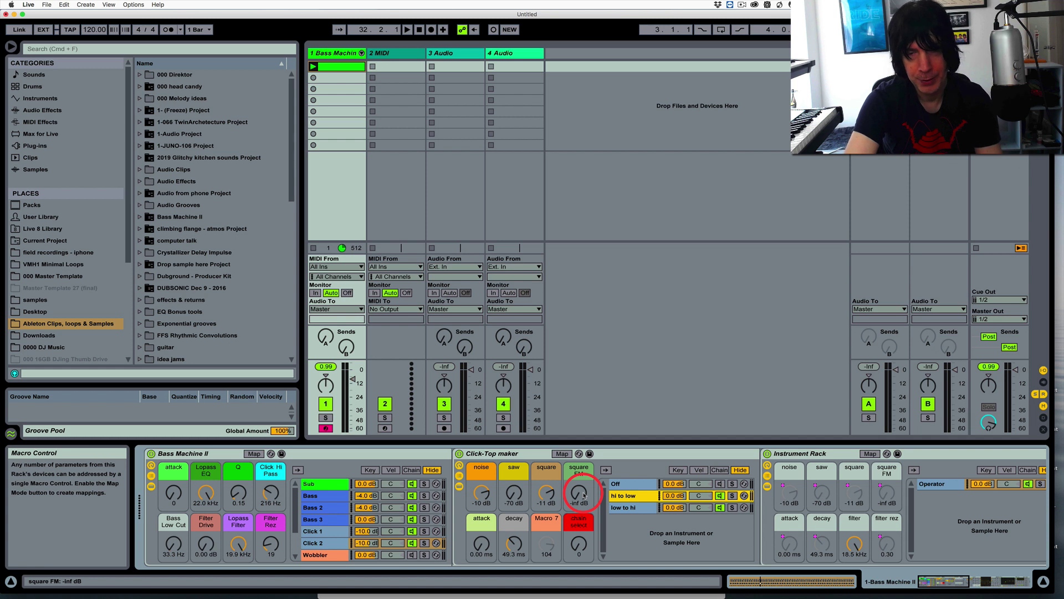
Set the Click-Top maker's chain select macro to 13 and lengthen its decay to 166 ms during playback.
left_click_drag(581, 552, 581, 546)
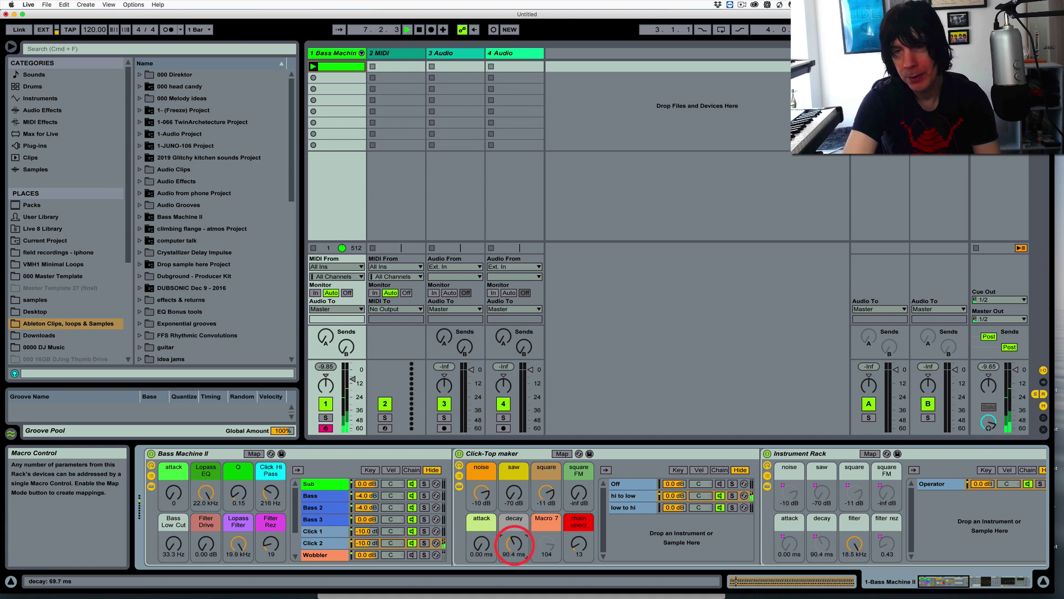
left_click_drag(514, 545, 517, 546)
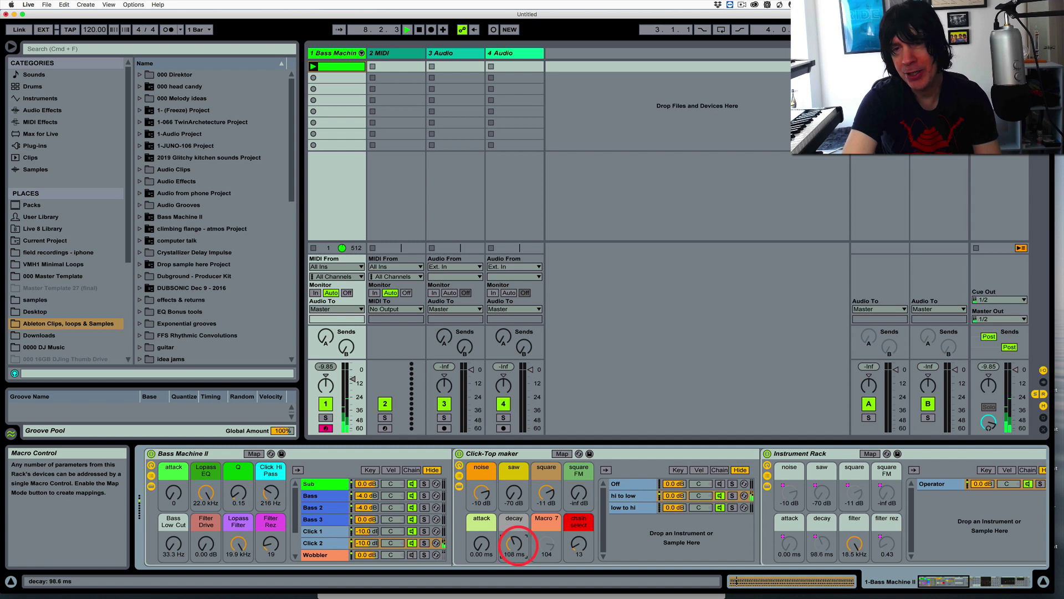
left_click(482, 488)
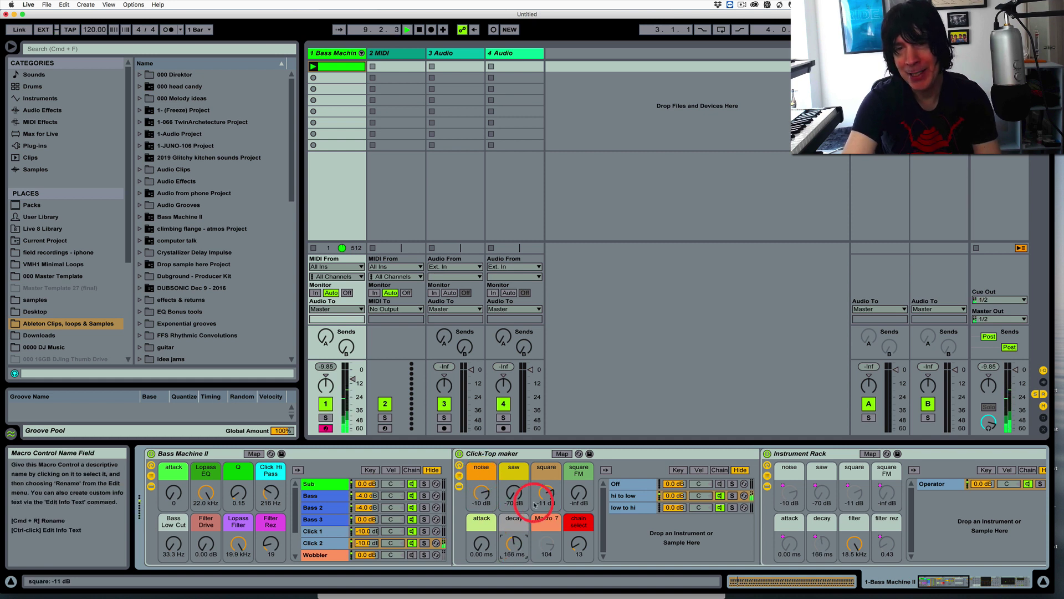
Audition the Click-Top maker's oscillators separately, ending with noise at -68 dB, saw at -70 dB, square at 0.0 dB and decay at 58.7 ms.
left_click_drag(546, 492, 546, 491)
left_click(572, 492)
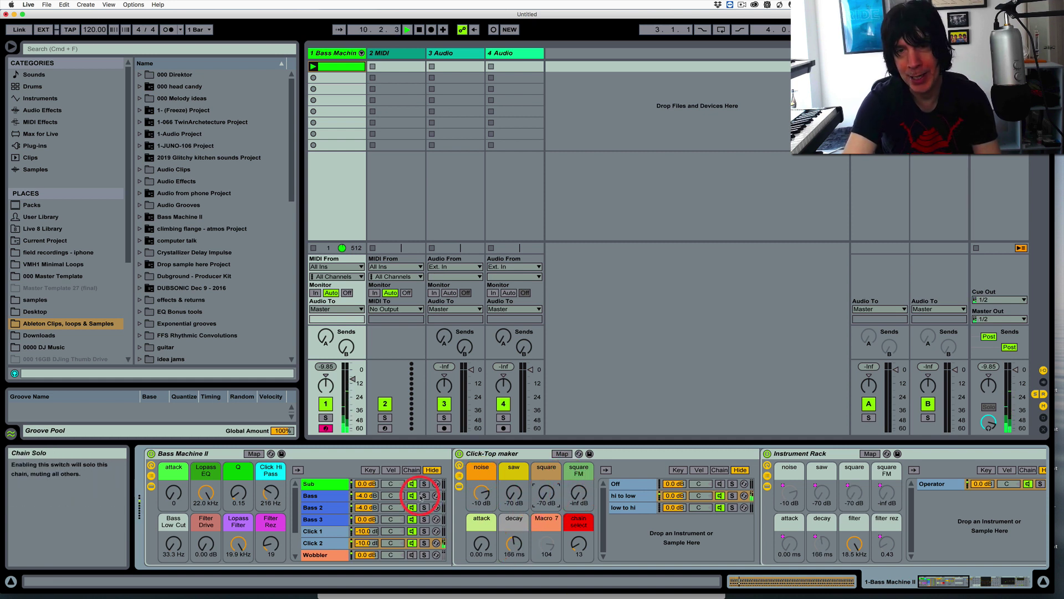
left_click_drag(480, 497, 486, 495)
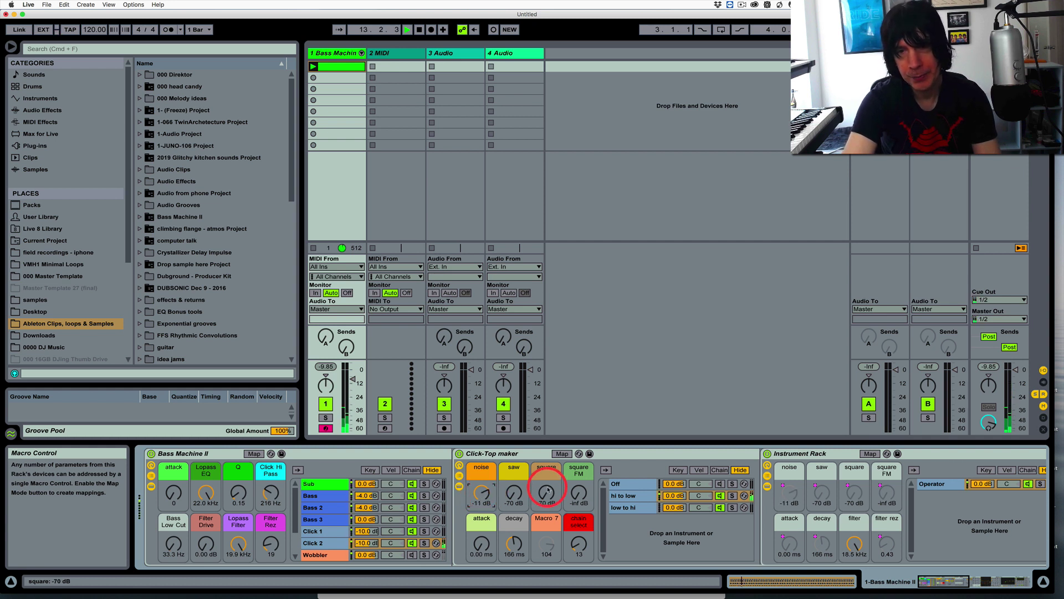
left_click_drag(484, 489, 515, 495)
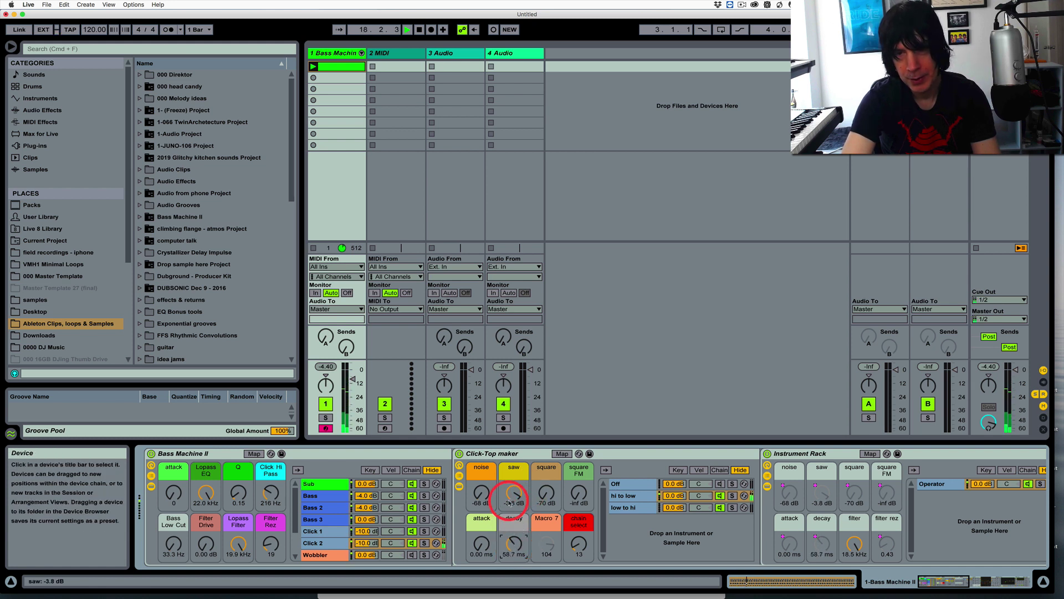
left_click_drag(516, 492, 546, 452)
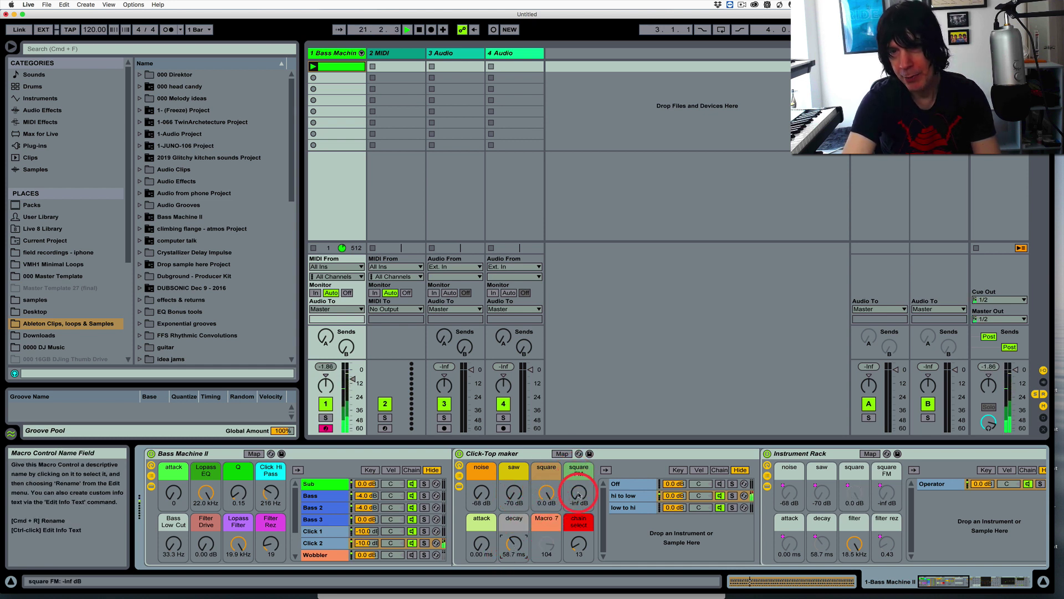
Blend the Click-Top maker's oscillators during playback, setting square FM to -24 dB, noise to -4.7 dB and square to -17 dB, and raising saw.
left_click_drag(578, 494, 578, 492)
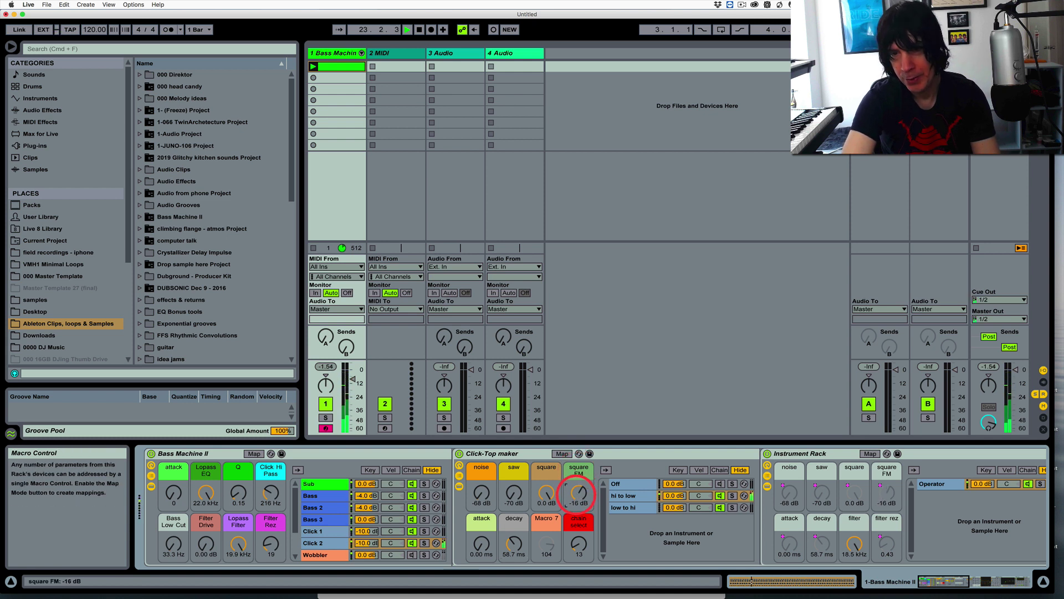
left_click_drag(578, 493, 578, 491)
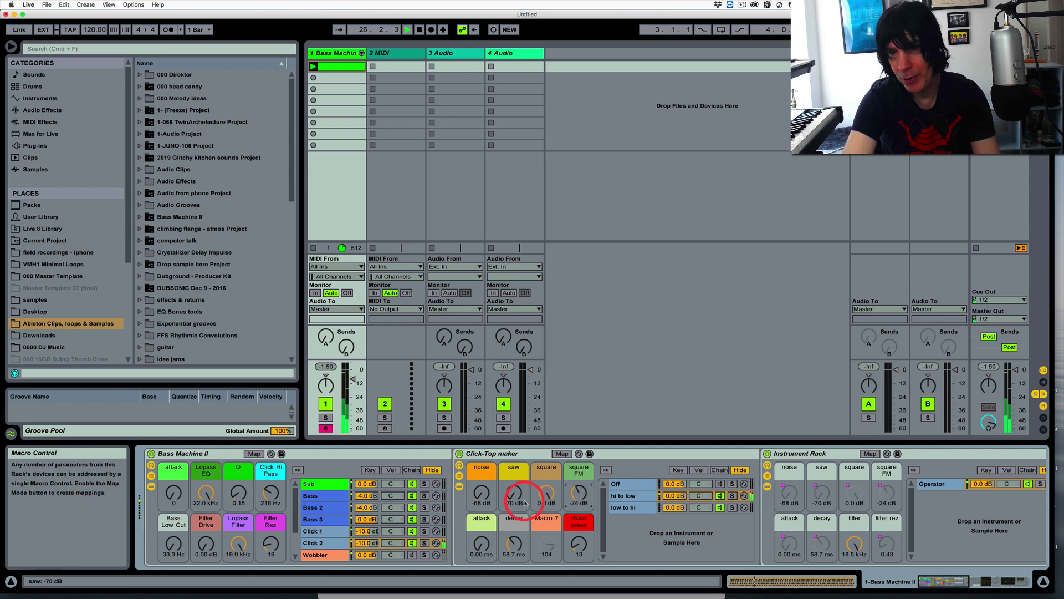
left_click_drag(480, 495, 481, 494)
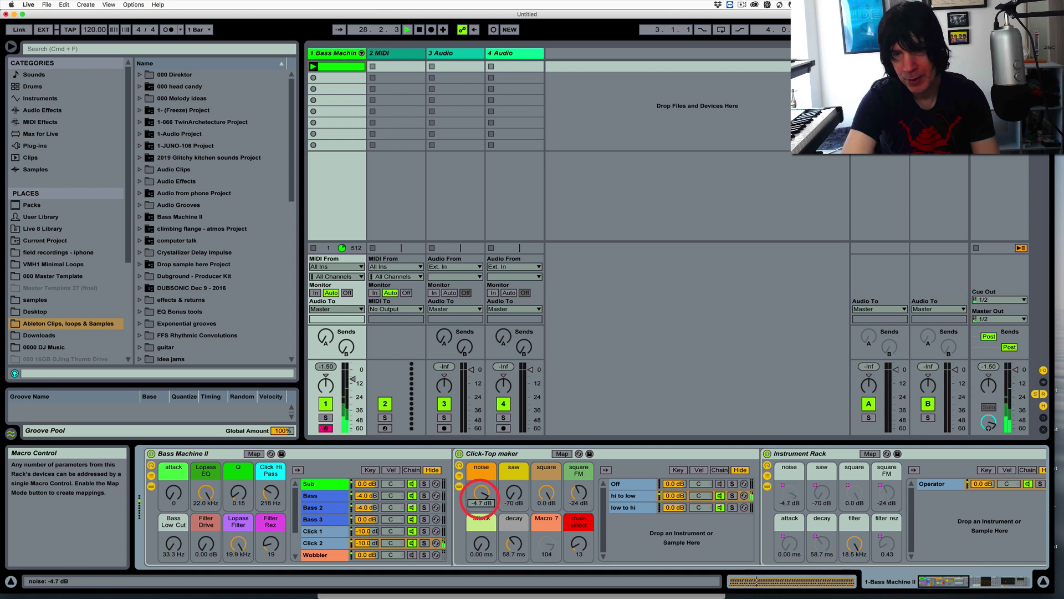
left_click_drag(514, 494, 514, 494)
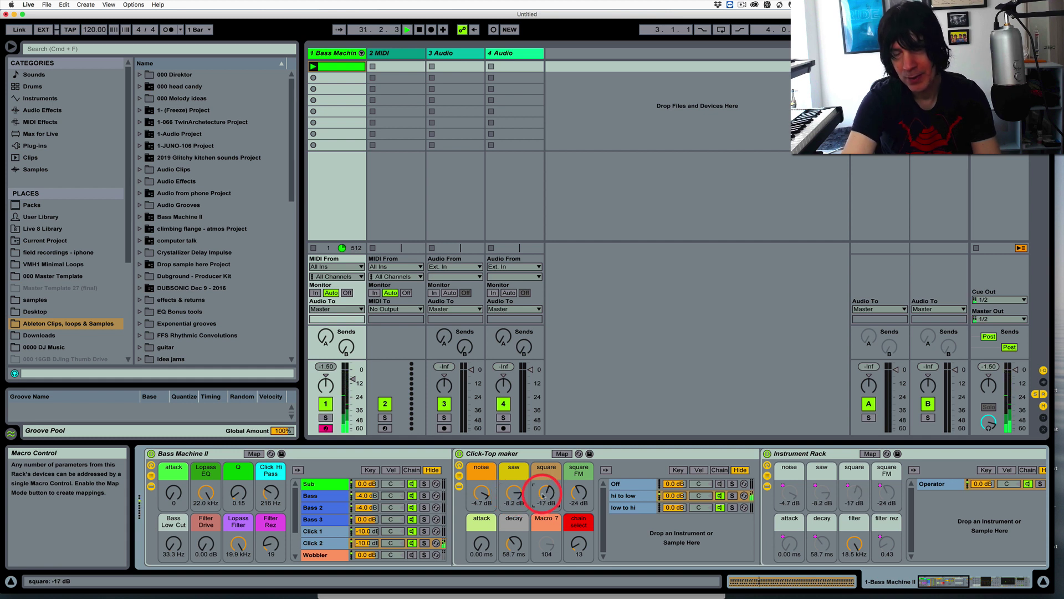
Try the Click-Top maker's decay up to 279 ms, settle it at 45.2 ms, and set the attack to 0.13 ms.
left_click(513, 545)
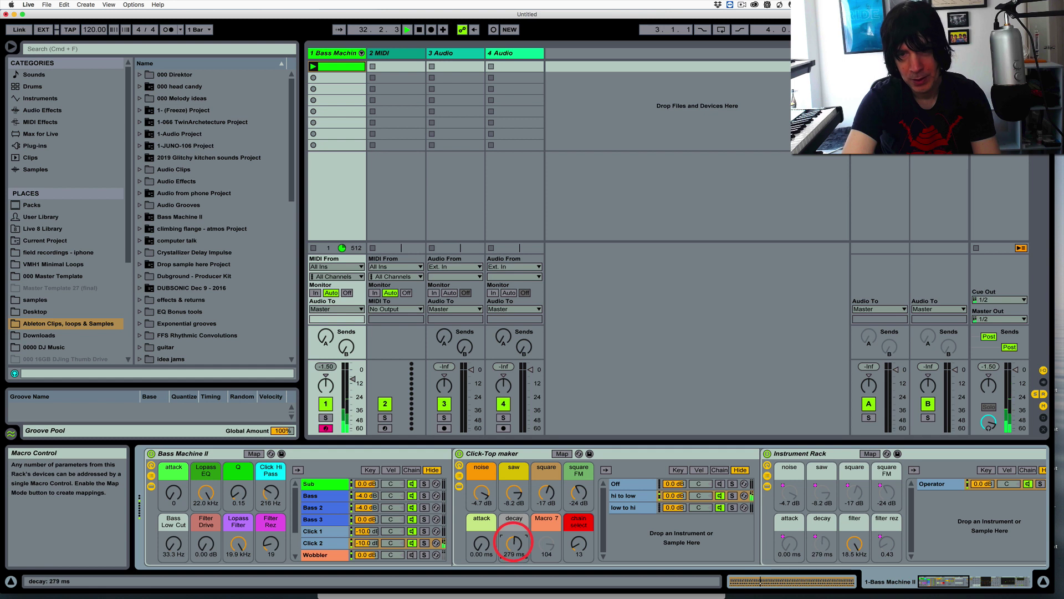
left_click(486, 546)
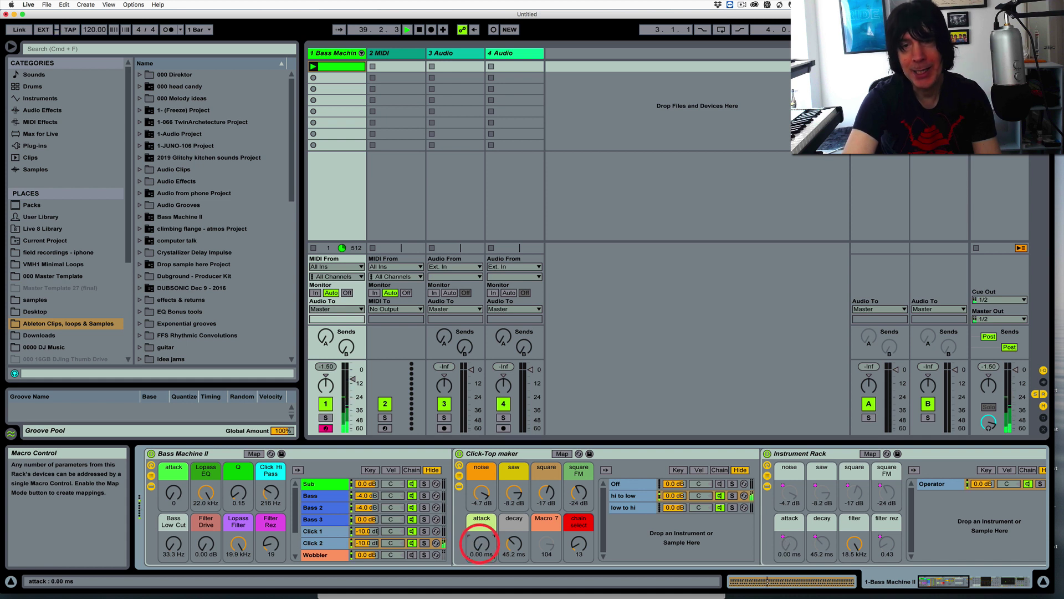
left_click_drag(480, 544, 481, 543)
left_click(513, 545)
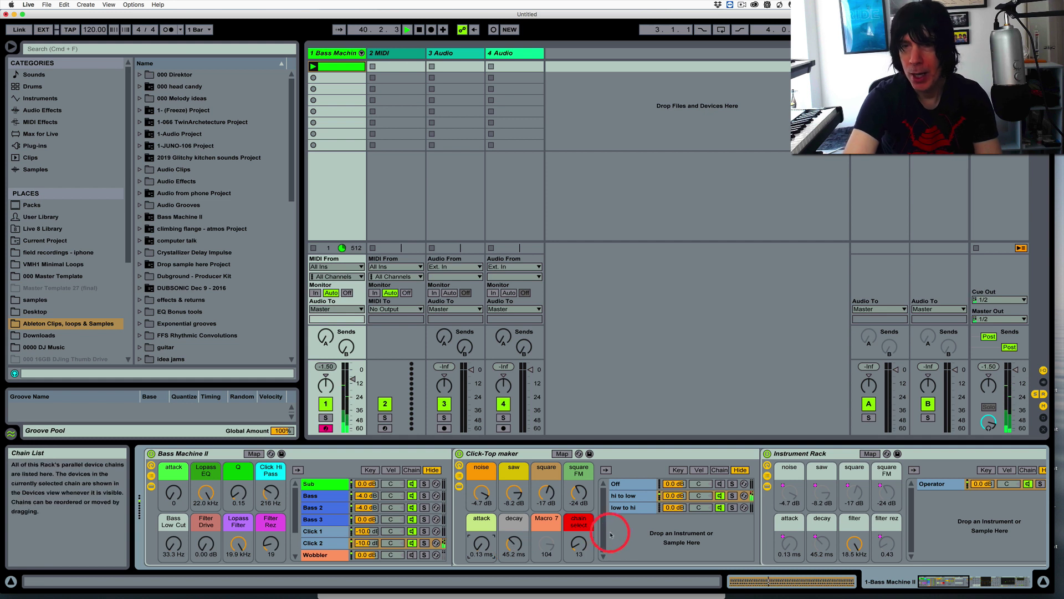
Audition the low to hi chain at chain select 127 with noise -20 dB, saw -10 dB, square -67 dB, square FM -21 dB, attack 0.68 ms and decay 139 ms.
left_click_drag(566, 539, 580, 545)
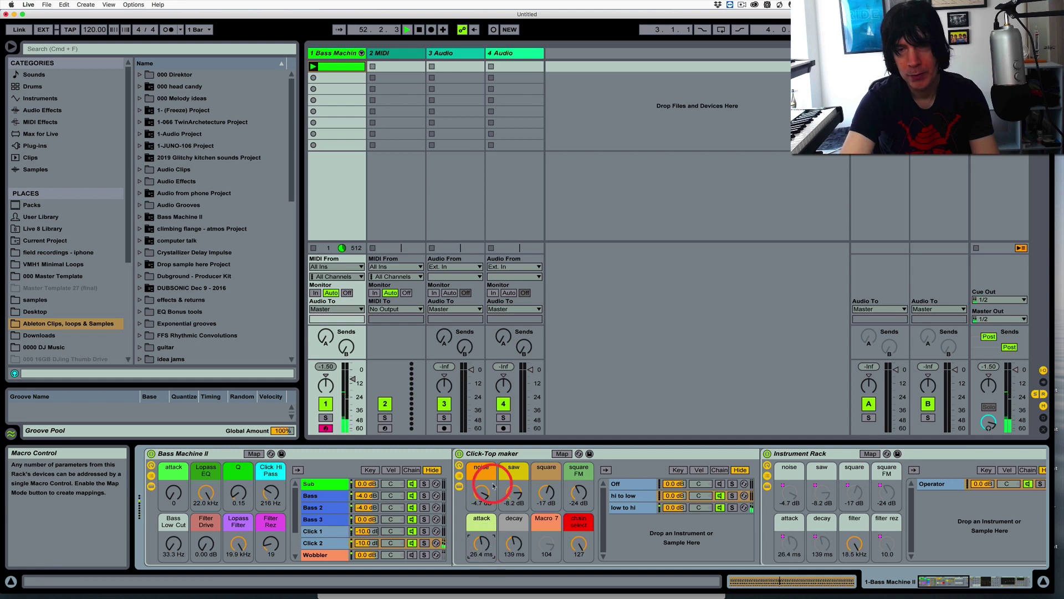
left_click_drag(579, 496, 514, 495)
left_click(481, 545)
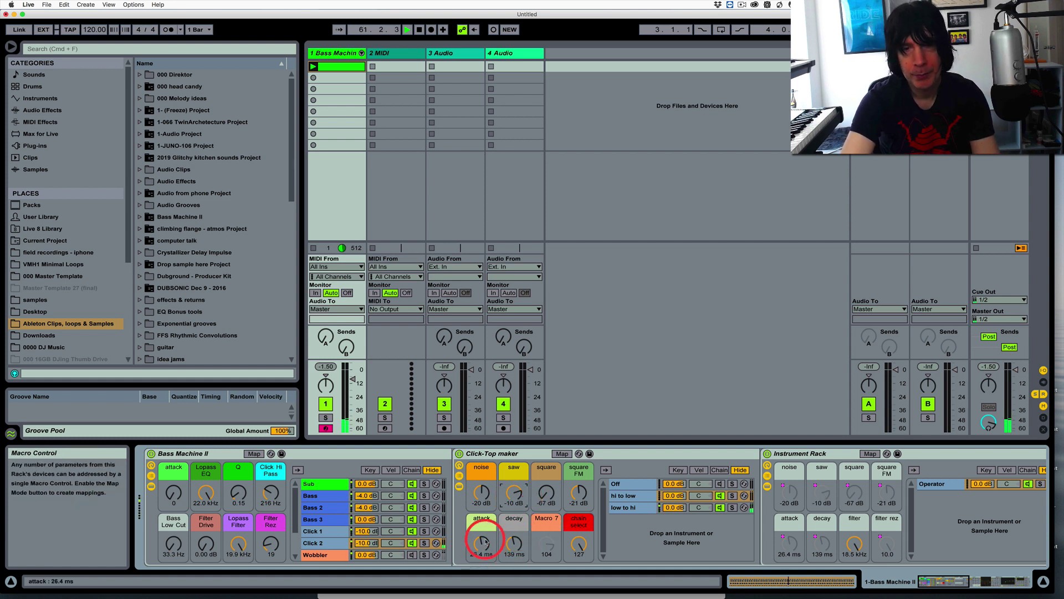
left_click_drag(481, 540, 483, 547)
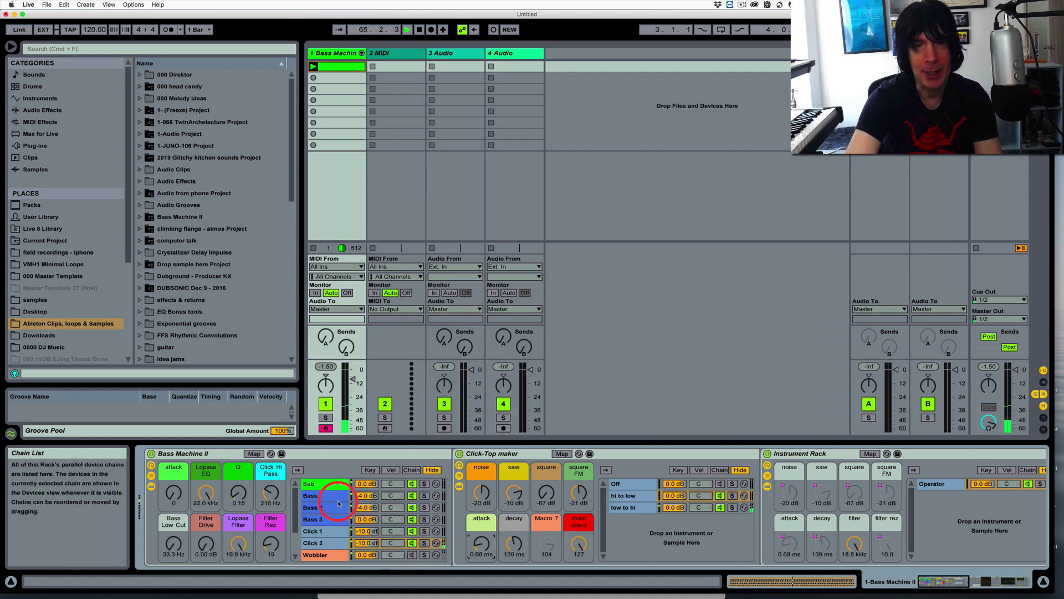
Open the Bass chain and bring in the Bass 11 sound by raising Select to 11 during playback.
left_click(328, 498)
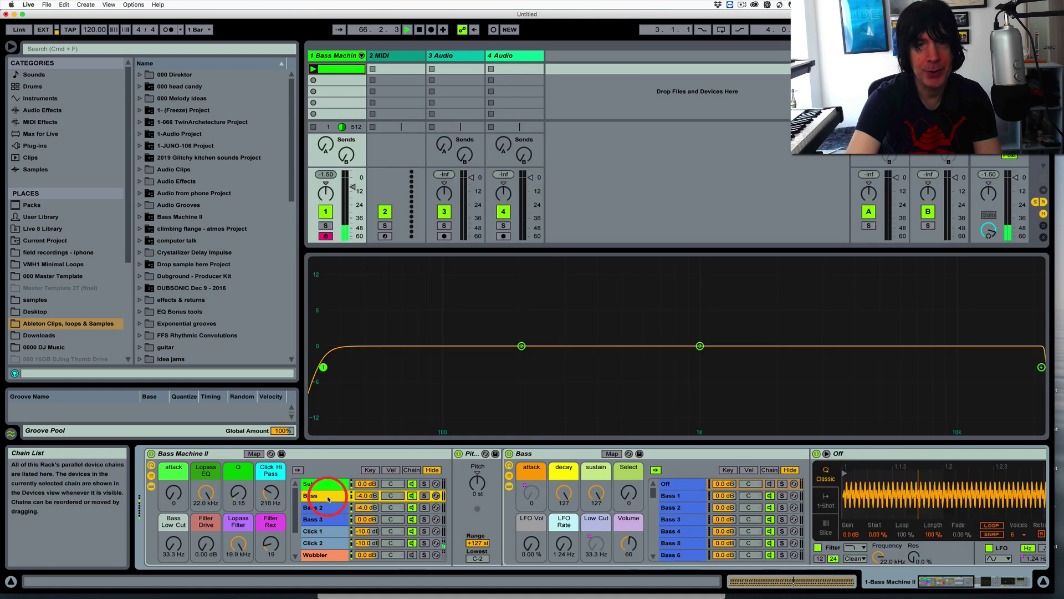
left_click(627, 495)
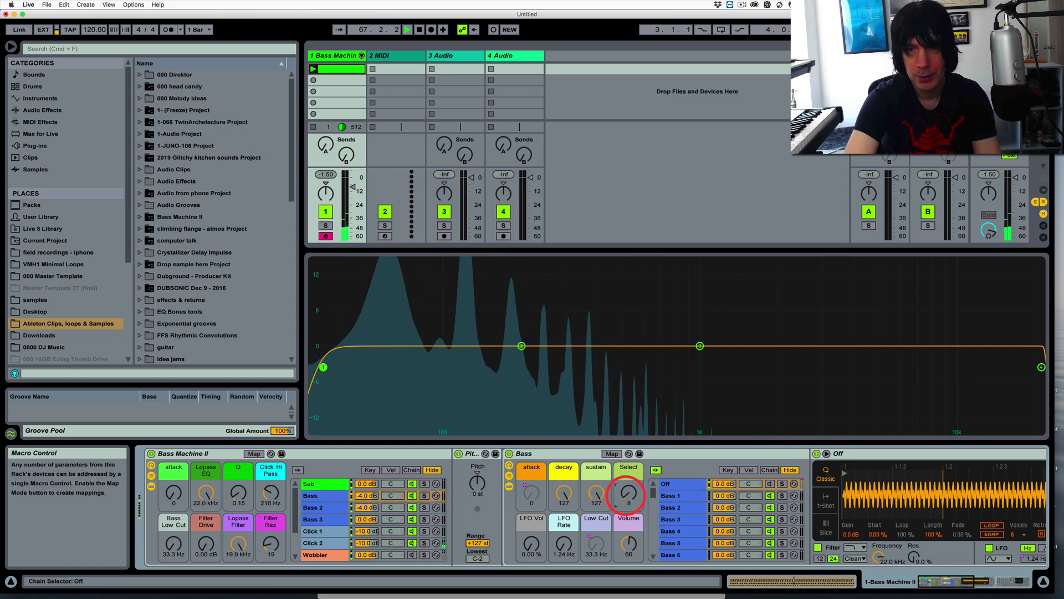
left_click_drag(627, 499, 626, 492)
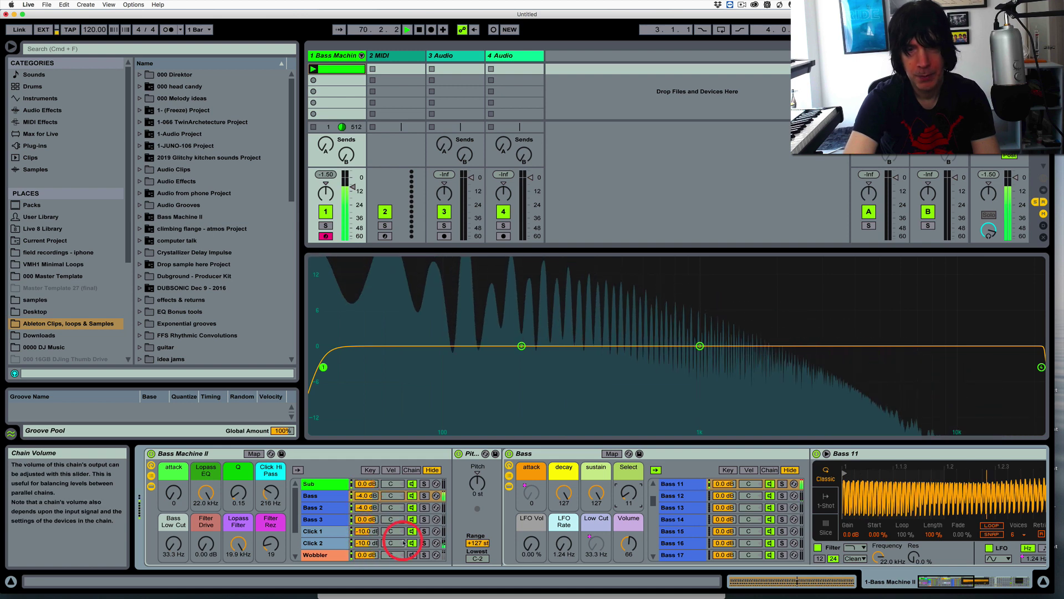
Balance the Bass and Click 2 chains, lowering Bass to -11.5 dB and Click 2 to -15.0 dB.
left_click(412, 543)
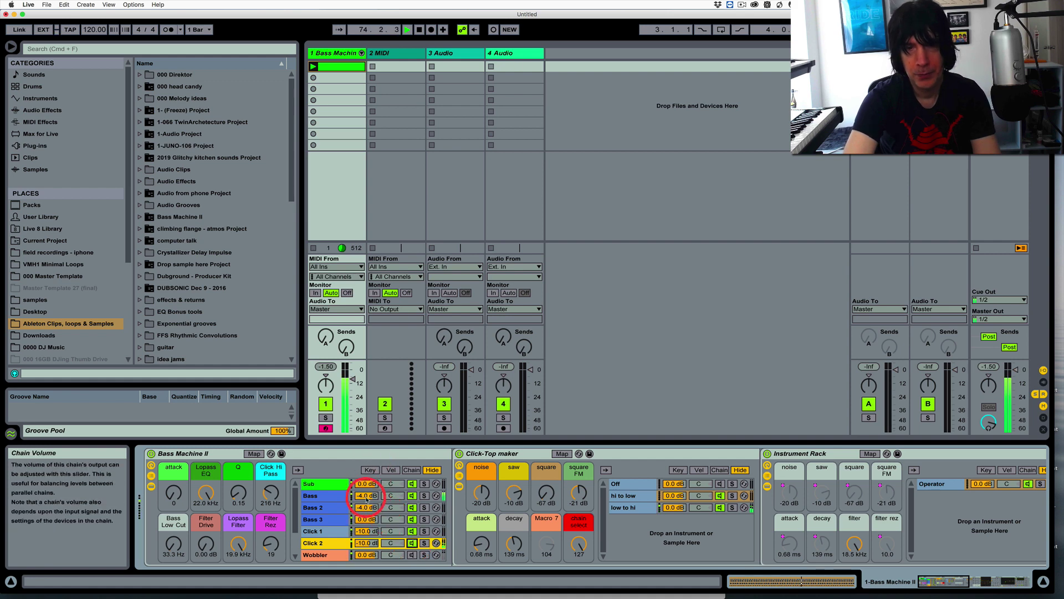
mouse_move(366, 495)
left_mouse_down()
mouse_move(366, 510)
mouse_move(366, 489)
left_mouse_up()
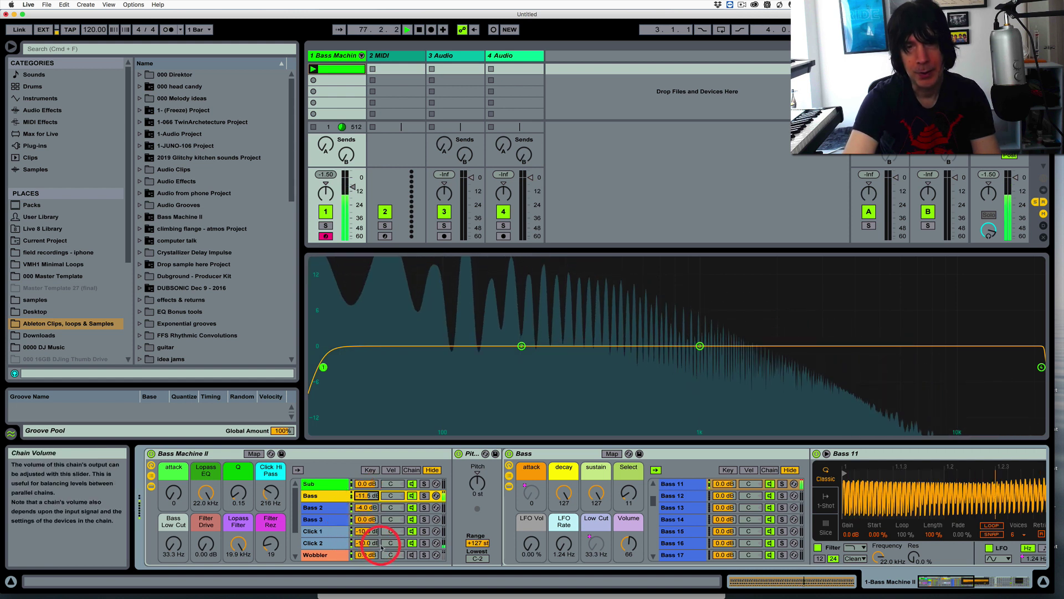
mouse_move(357, 543)
left_mouse_down()
mouse_move(361, 556)
mouse_move(364, 546)
left_mouse_up()
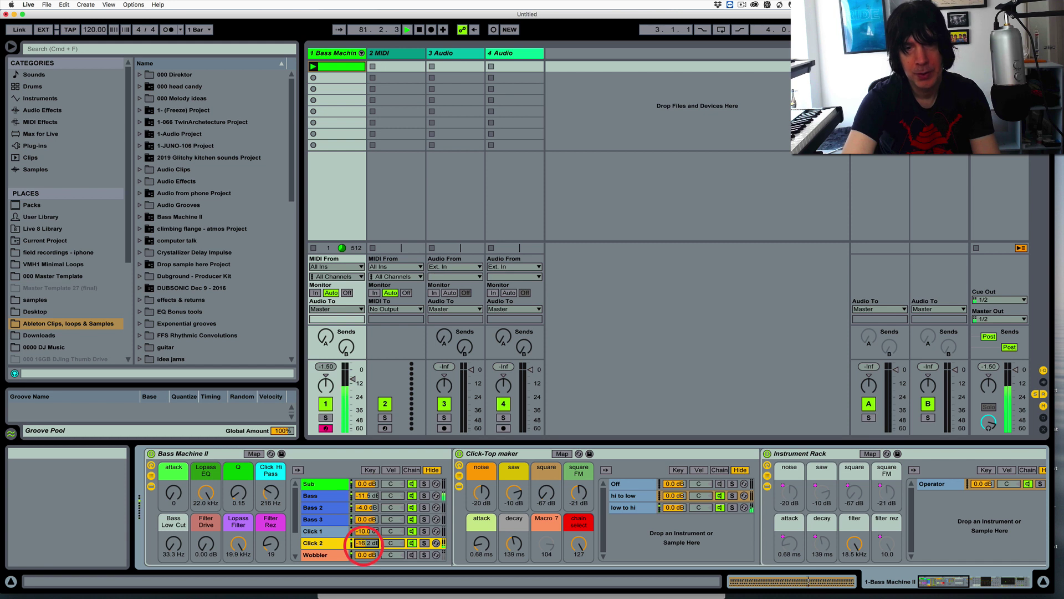
left_click_drag(364, 545, 364, 545)
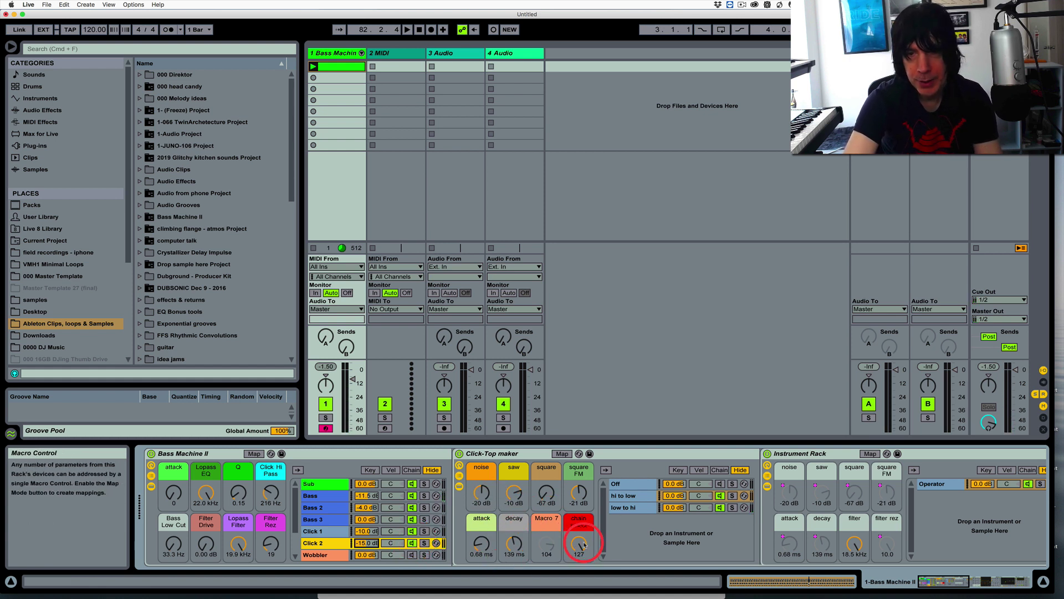
Set the Click-Top maker's chain select to 0, and audition Click 1's sounds during playback with Select up to 25 and the chain volume raised.
left_click_drag(580, 555, 591, 595)
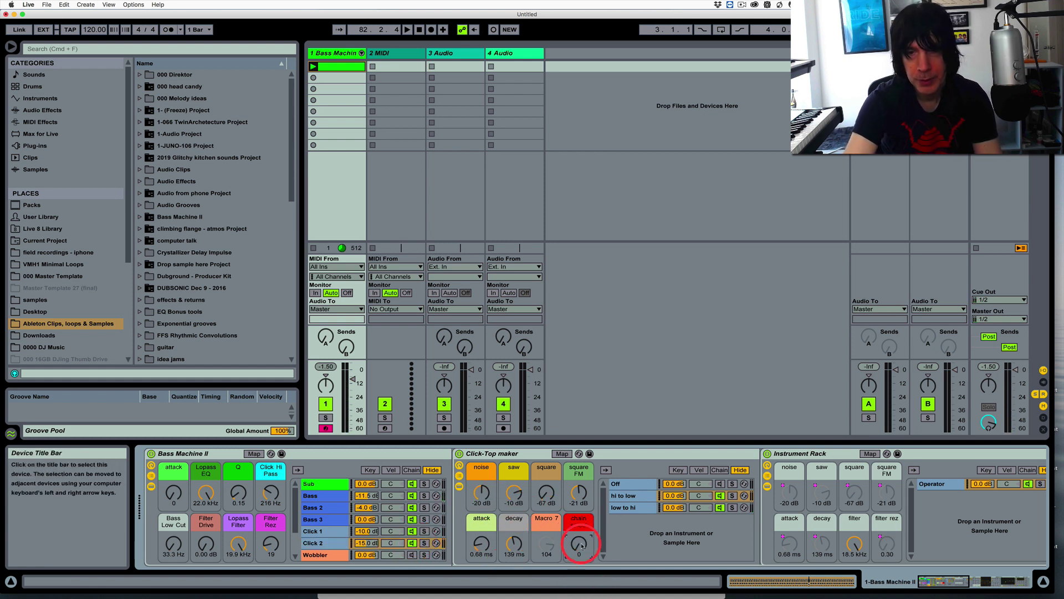
left_click(311, 534)
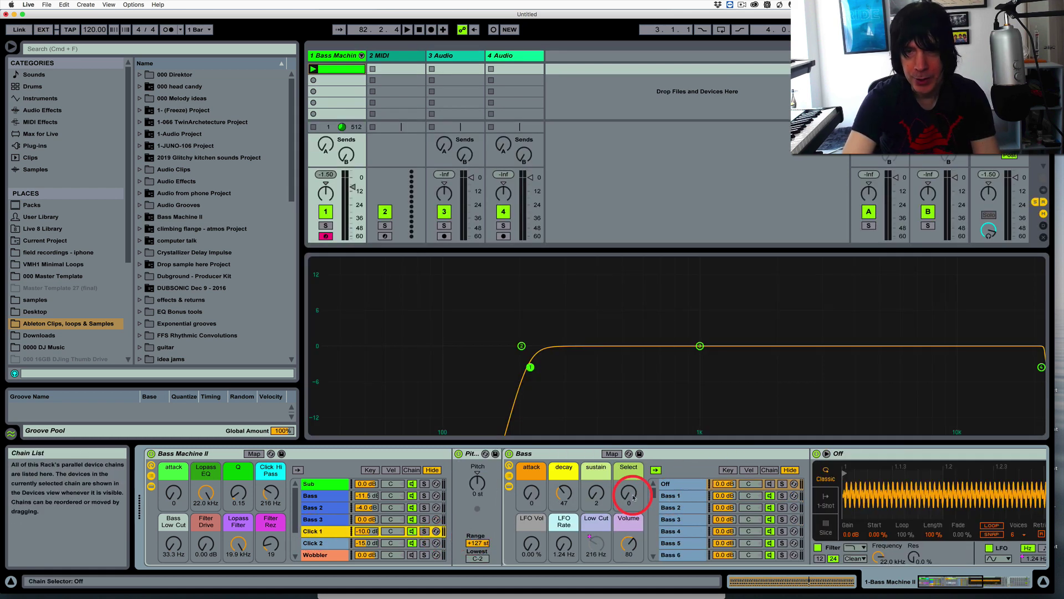
key("space")
left_click_drag(628, 499, 628, 493)
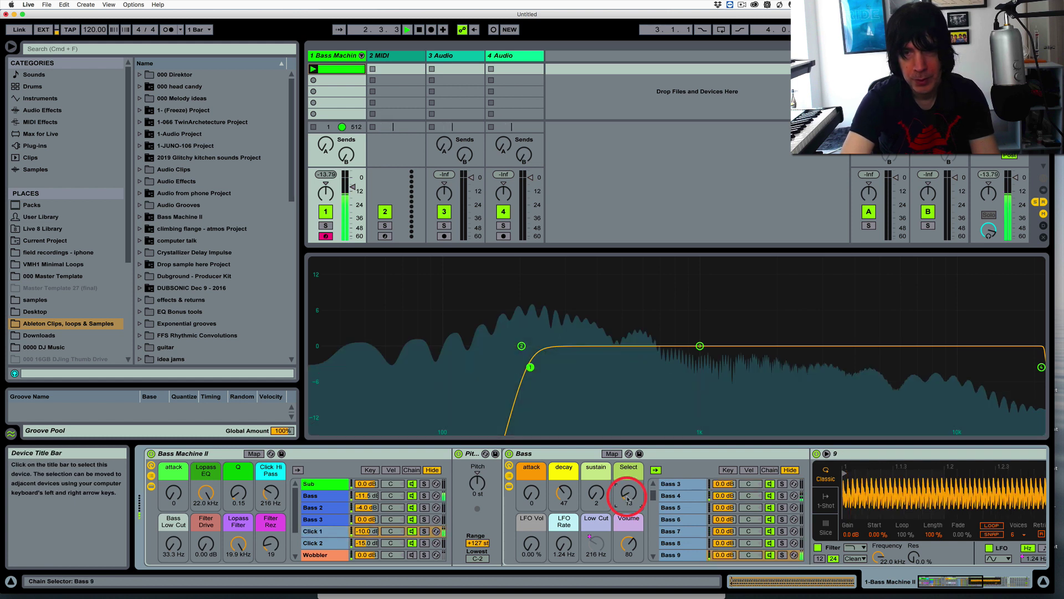
left_click_drag(361, 533, 361, 533)
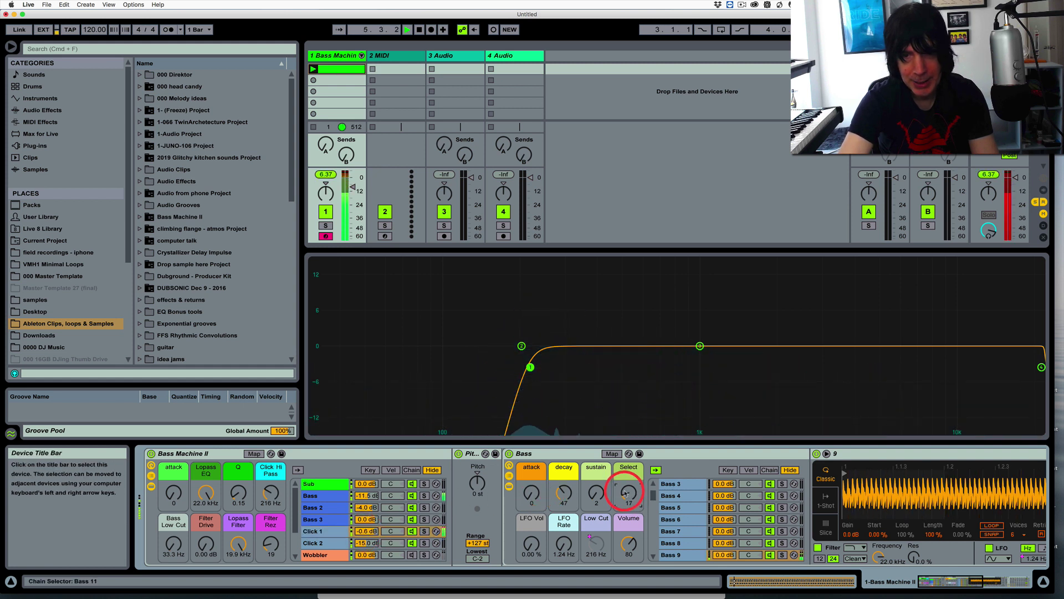
left_click_drag(628, 495, 627, 494)
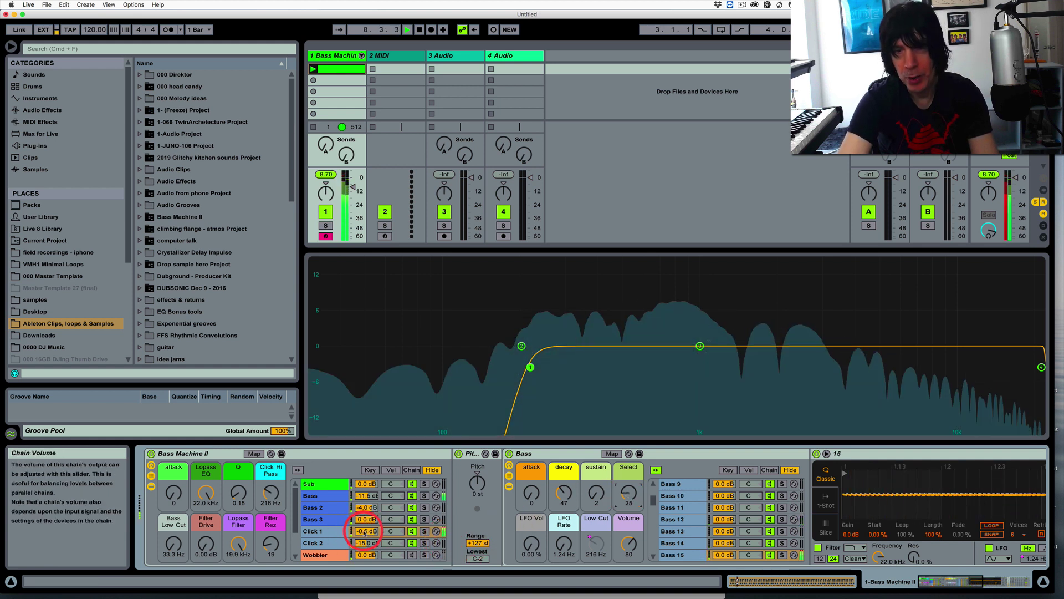
Lower Click 1's chain volume to -11.2 dB, compare the mix with the chain off and on, and stop playback.
left_click_drag(364, 530, 364, 531)
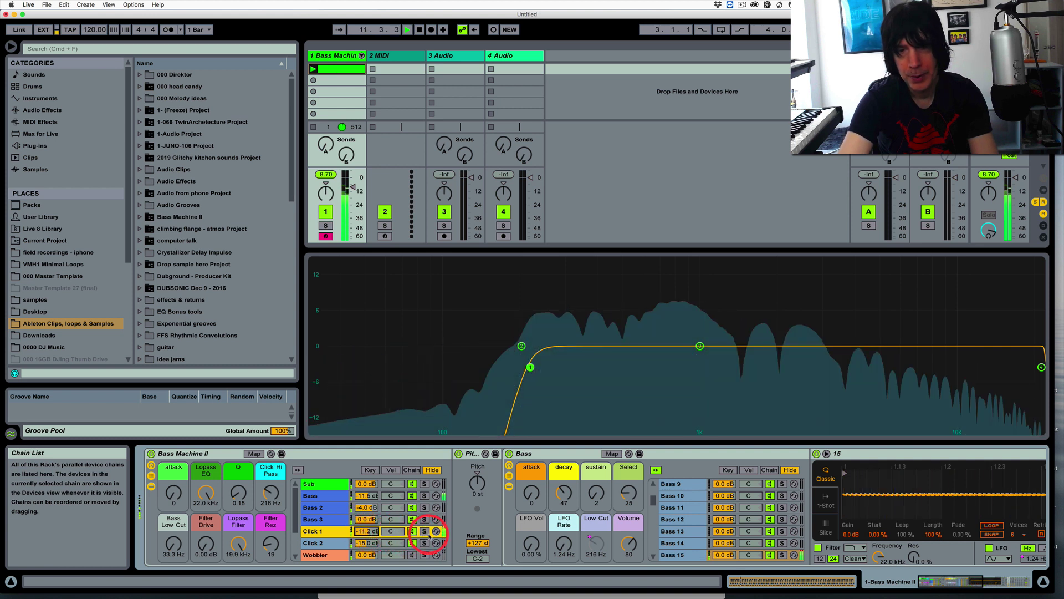
left_click(412, 532)
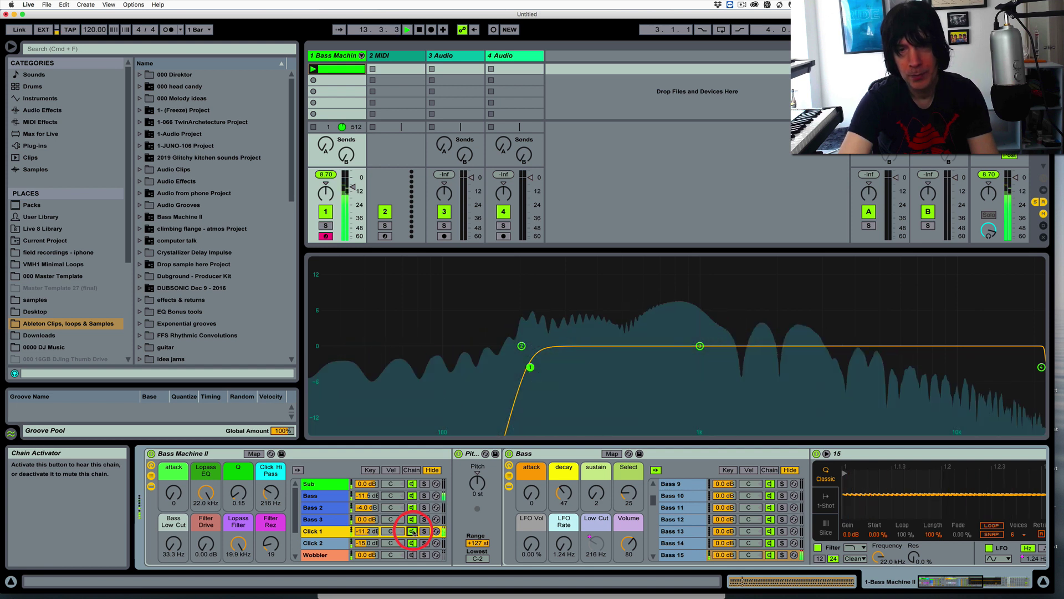
left_click(412, 532)
key("space")
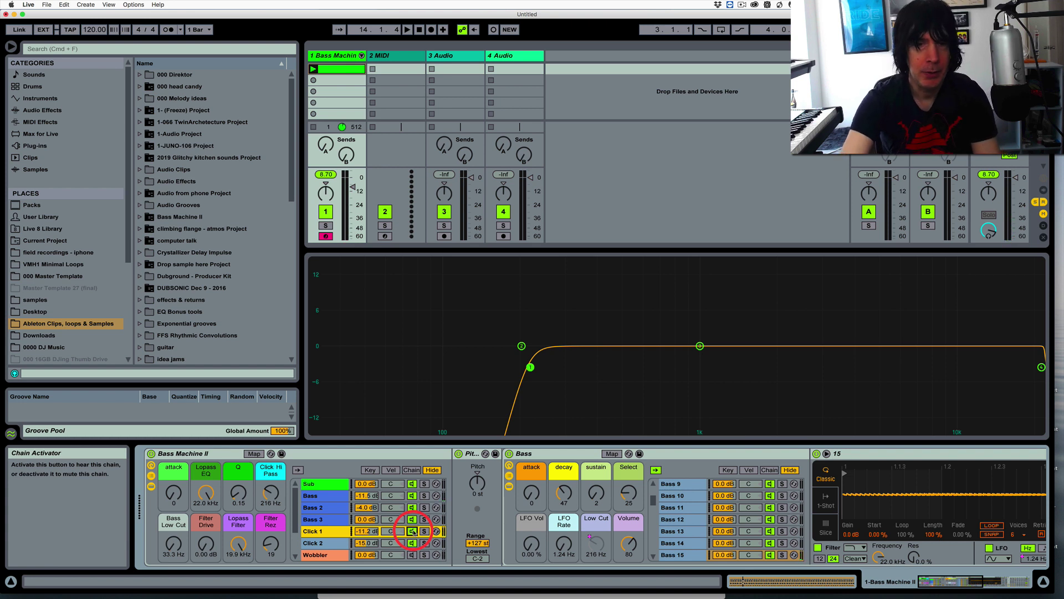
Open the Bass chain and raise the Bass Low Cut macro to 175 Hz during playback.
left_click(323, 500)
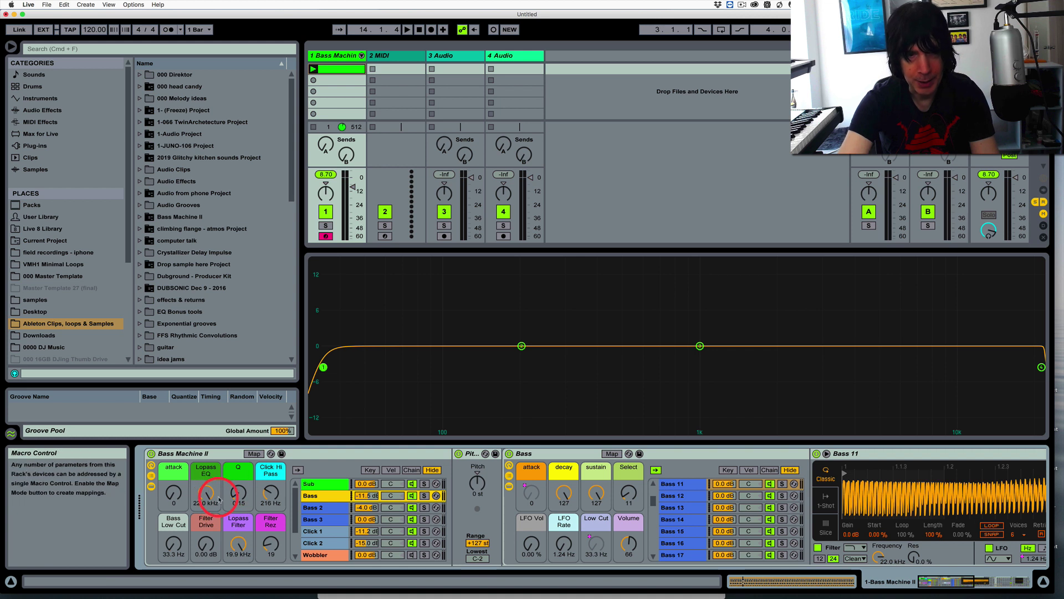
left_click_drag(172, 547, 173, 546)
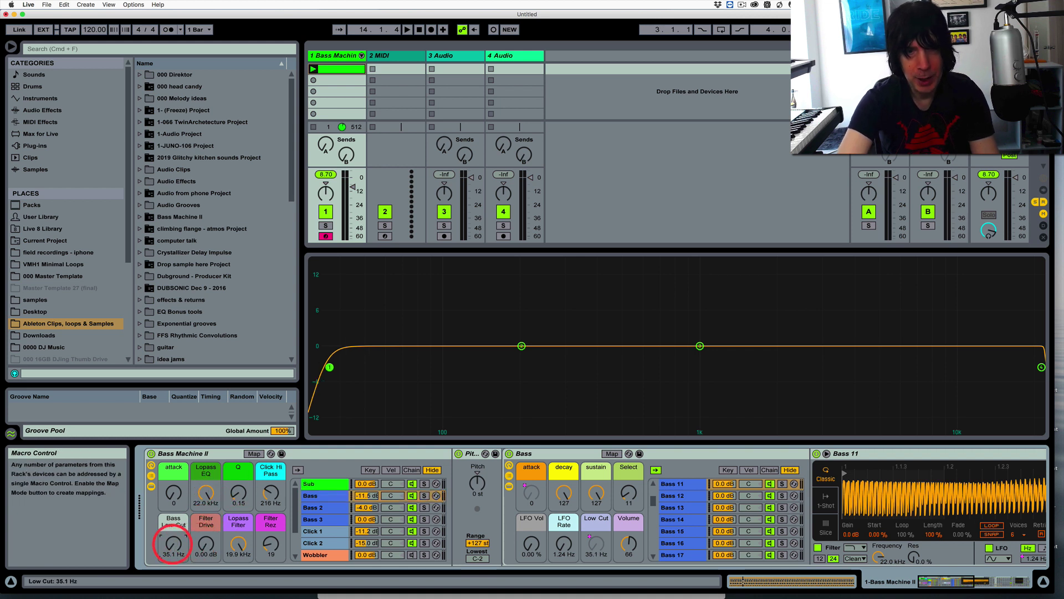
key("space")
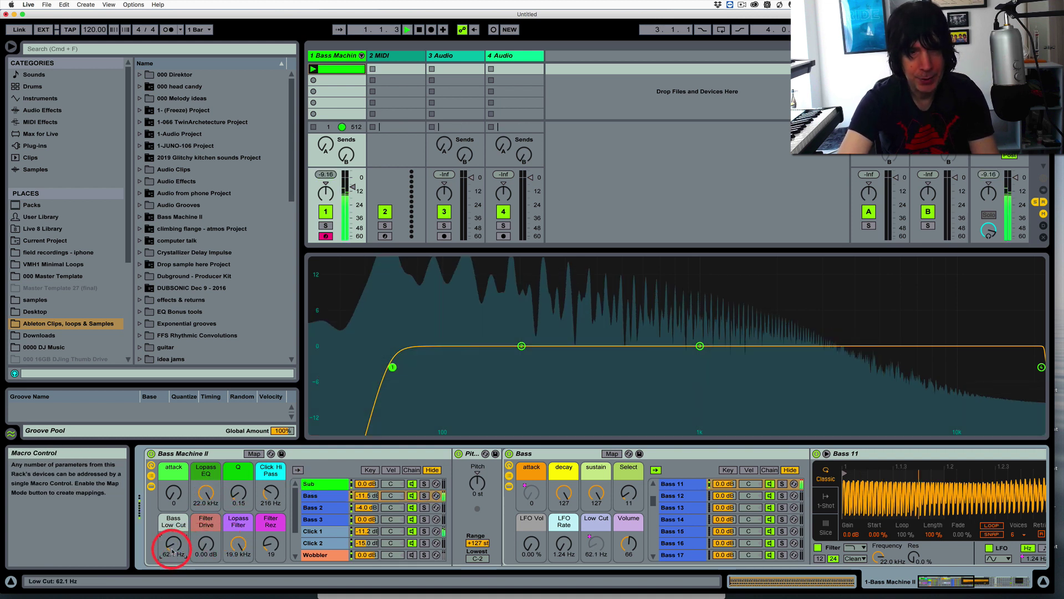
left_click_drag(171, 548, 174, 544)
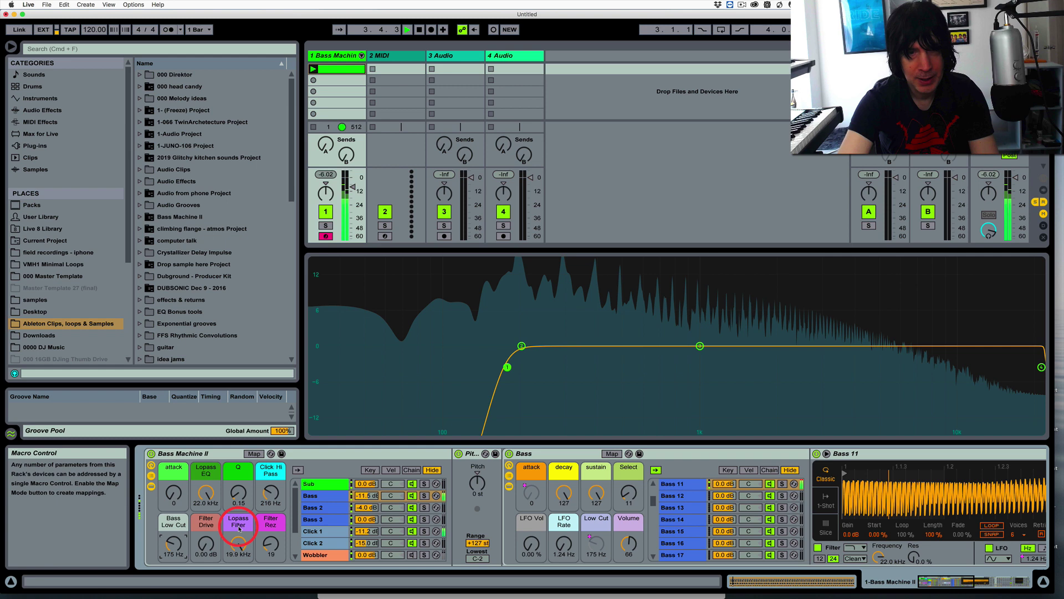
Open the Sub chain and audition its sounds by raising the Sub Chain macro to 11.
left_click(315, 485)
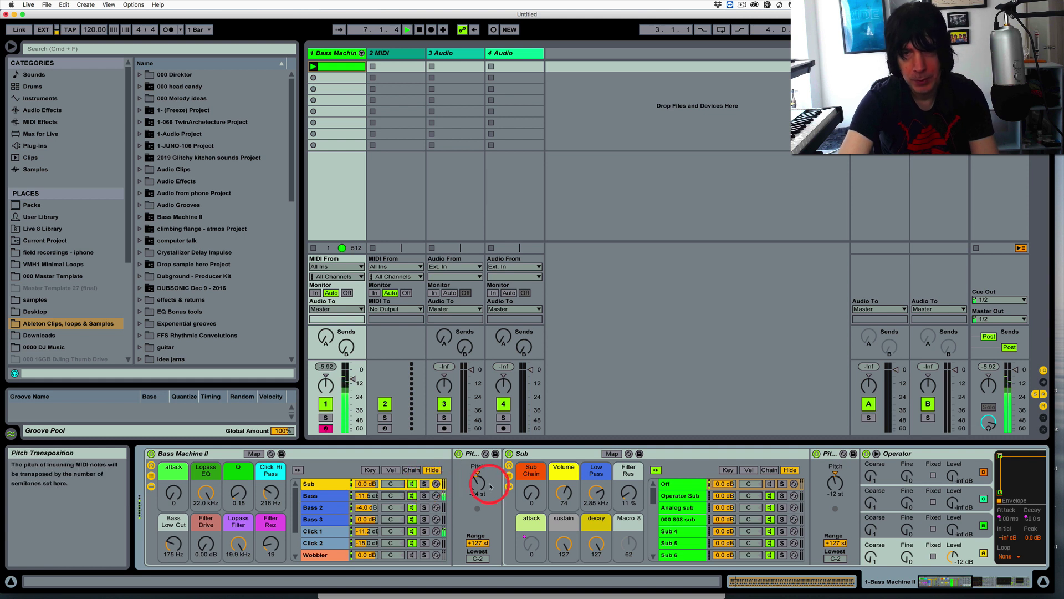
left_click_drag(530, 493, 531, 492)
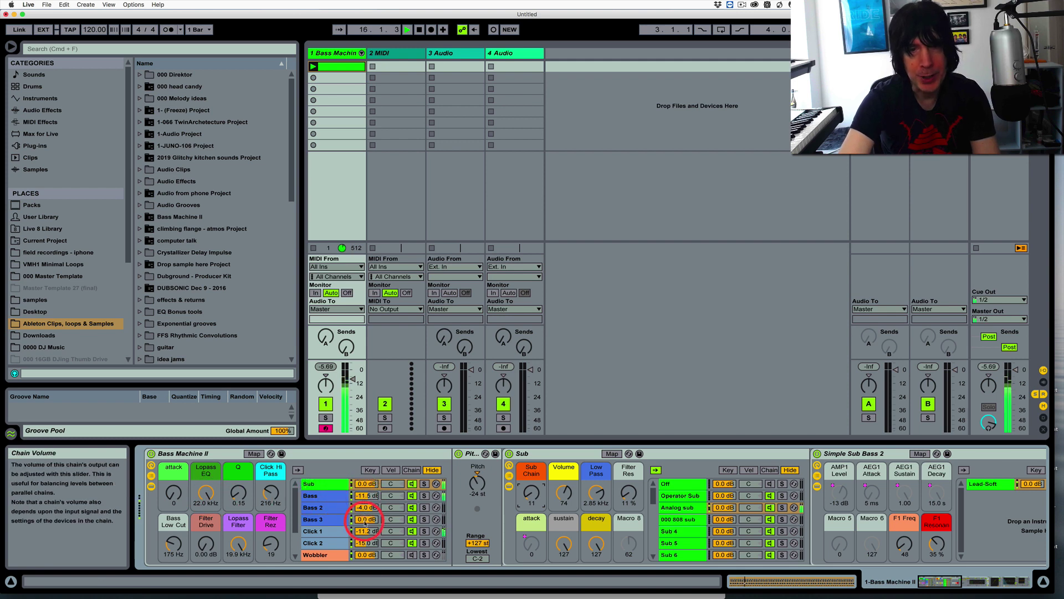
Rebalance the layers against the sub, muting the Bass chain's volume briefly and settling both Bass and Click 1 at about -25 dB.
left_click_drag(364, 497, 367, 596)
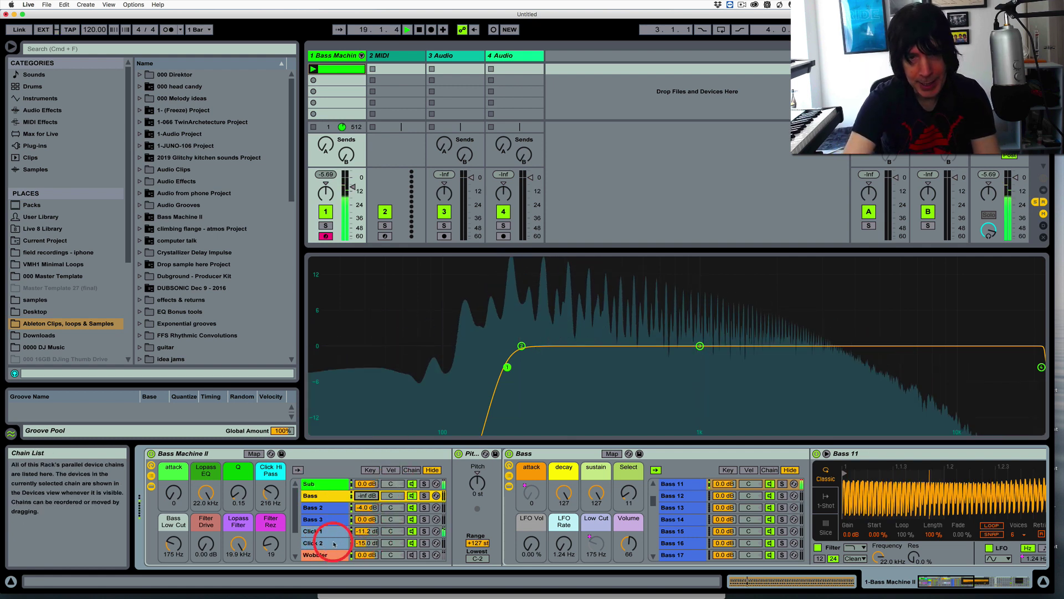
mouse_move(365, 531)
left_mouse_down()
mouse_move(367, 544)
mouse_move(366, 532)
left_mouse_up()
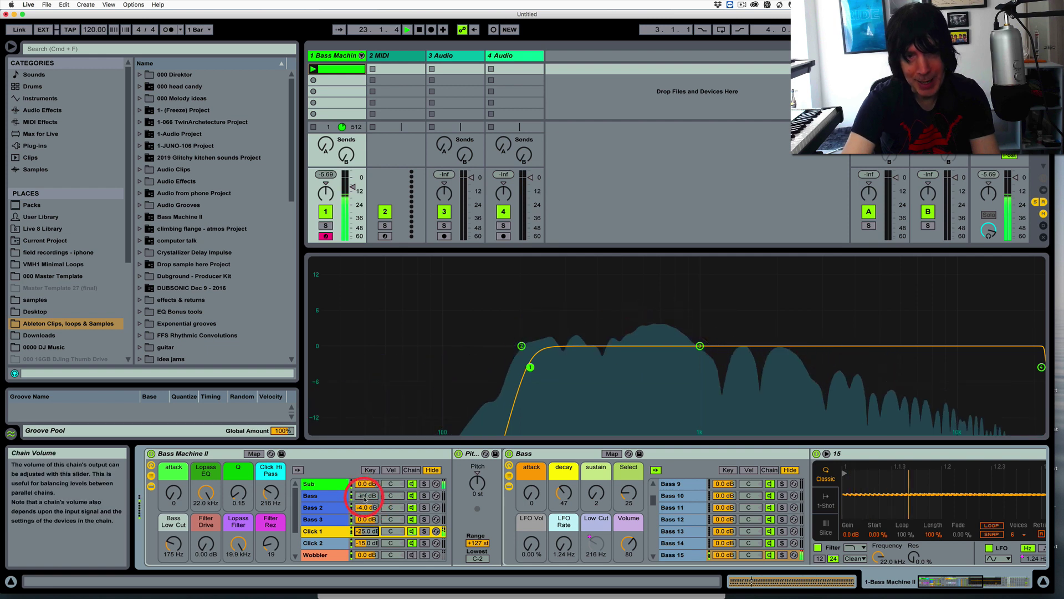
left_click_drag(364, 499, 365, 495)
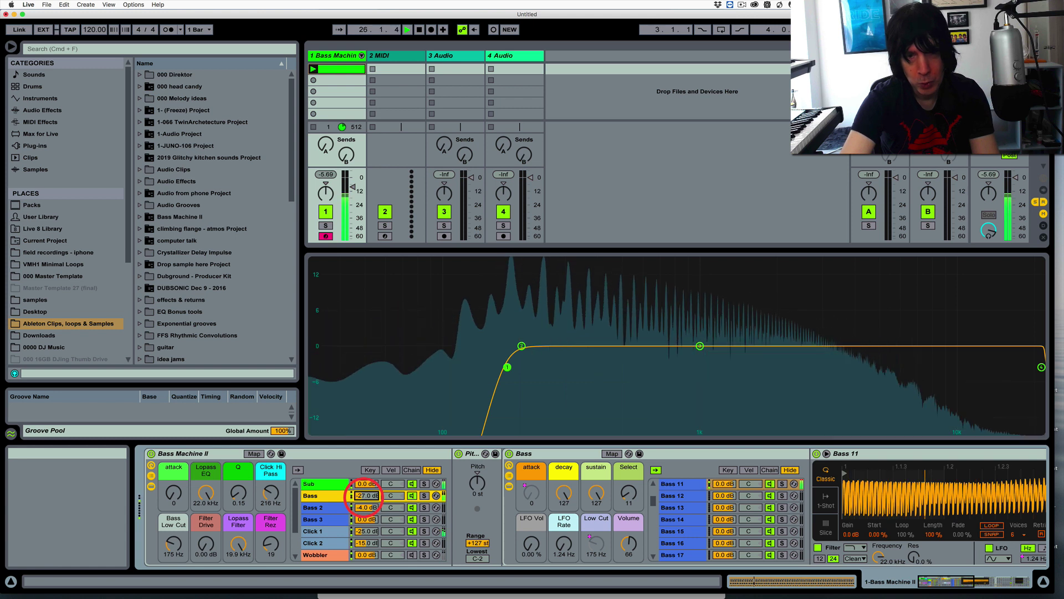
left_click_drag(363, 497, 364, 496)
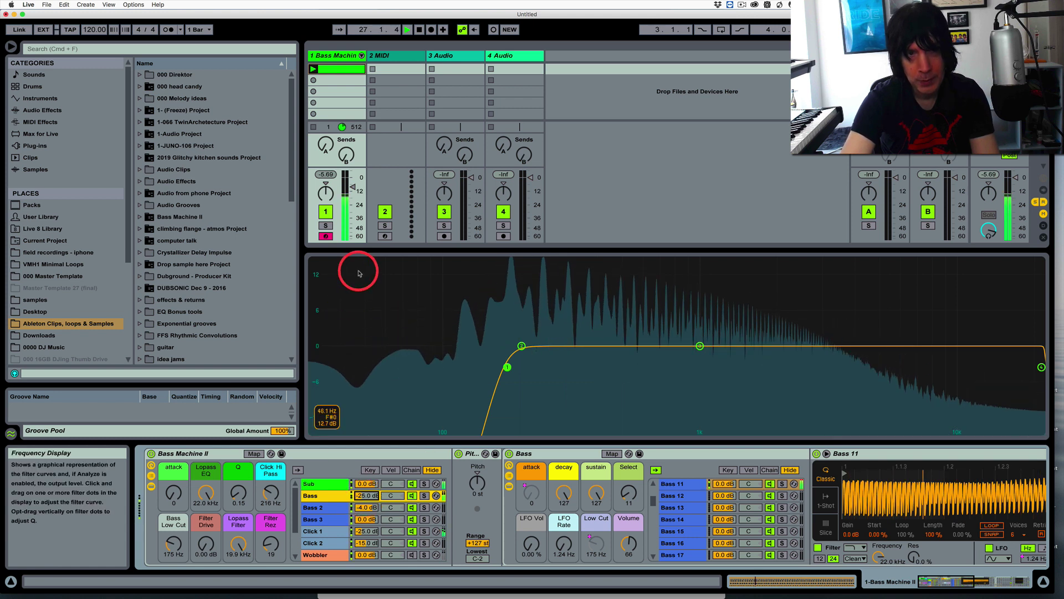
Stop playback and solo the Wobbler chain in the Bass Machine II rack.
left_click_drag(352, 186, 353, 186)
key("space")
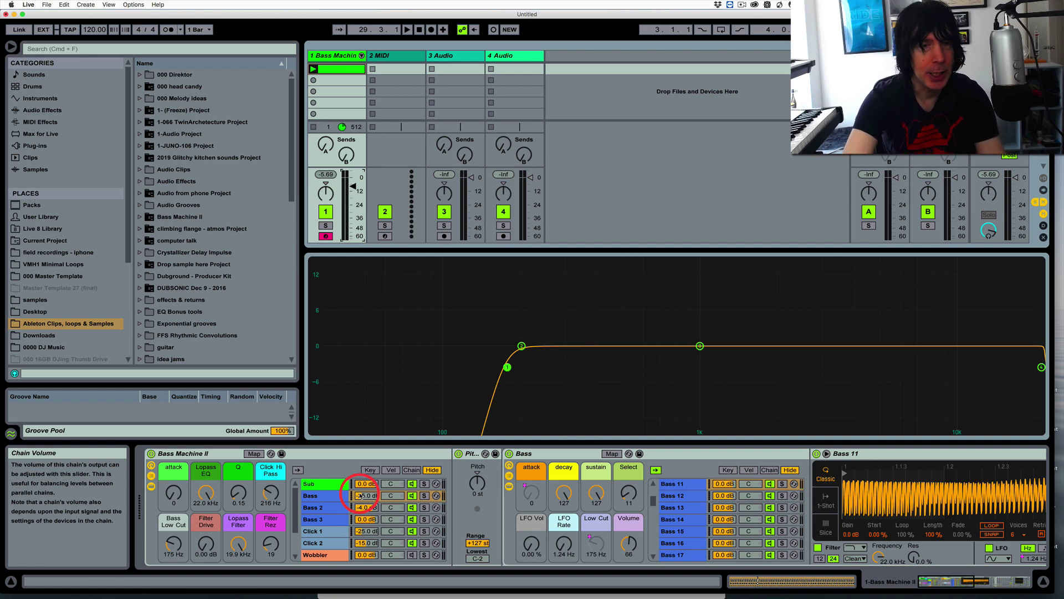
scroll(325, 511, "down", 3)
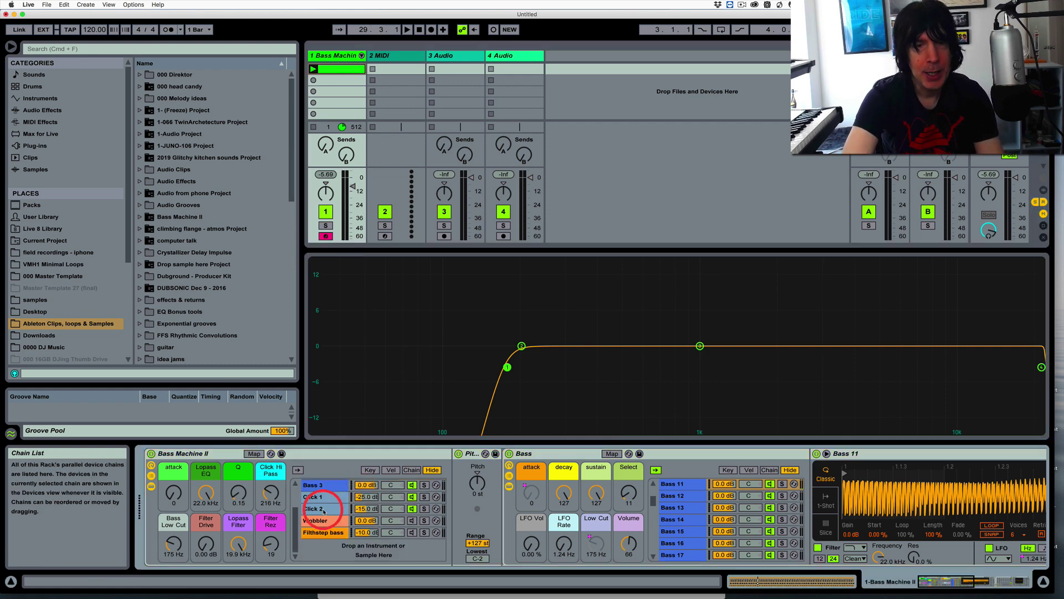
left_click(425, 521)
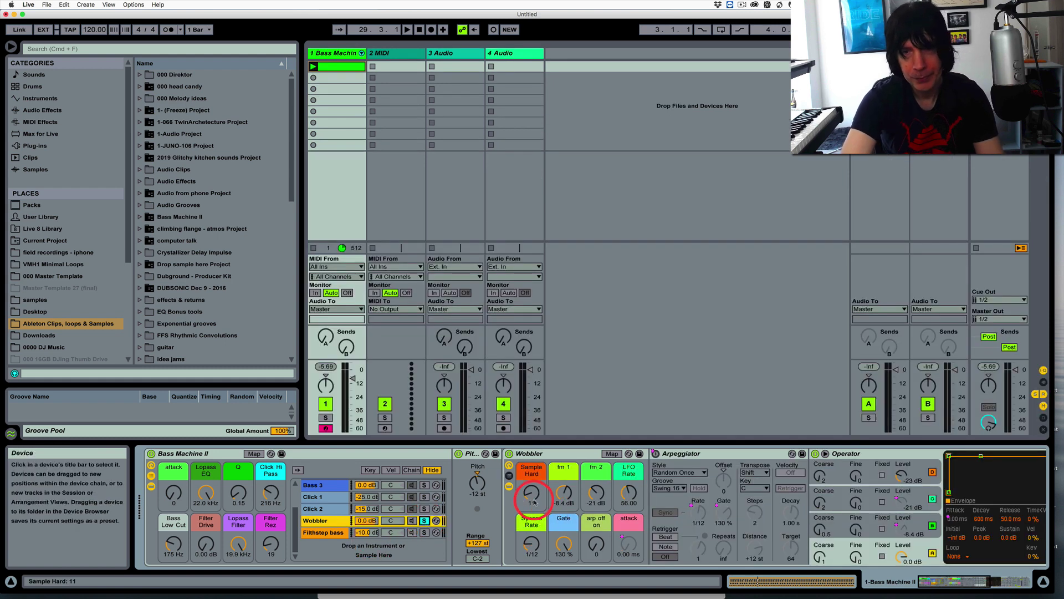
Play the Wobbler chain and audition its tone macros, setting Sample Hard to 18, fm 1 to -4.3 dB and fm 2 to -23 dB.
left_click(546, 485)
left_click(581, 537)
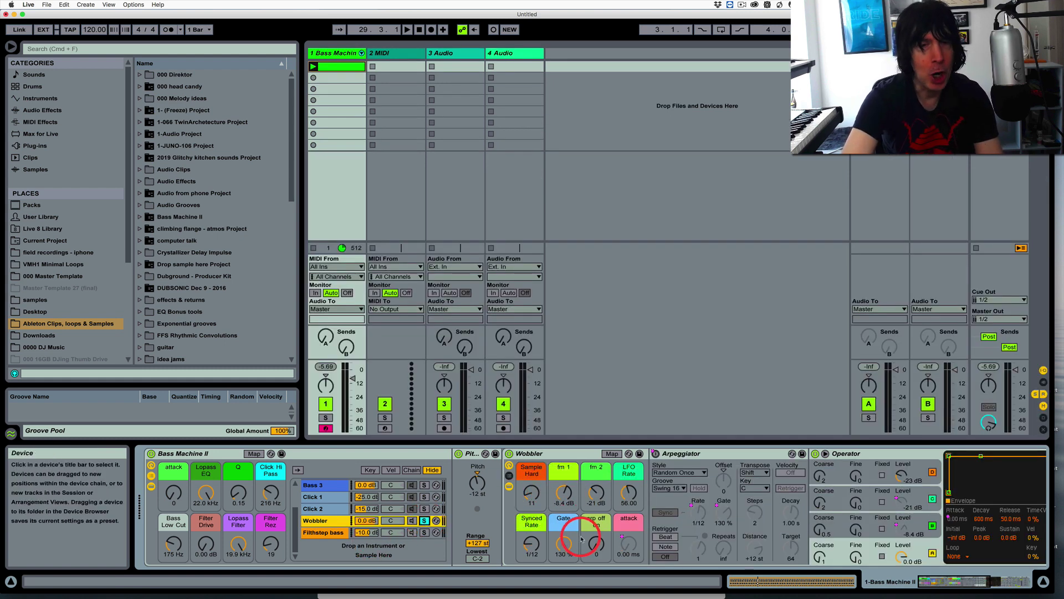
left_click(559, 501)
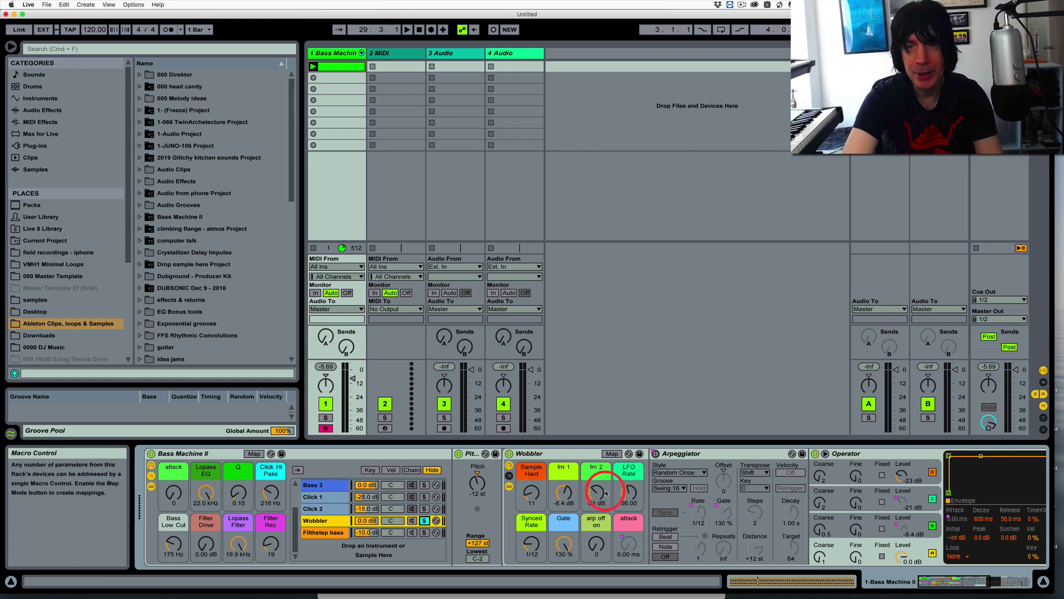
left_click(555, 497)
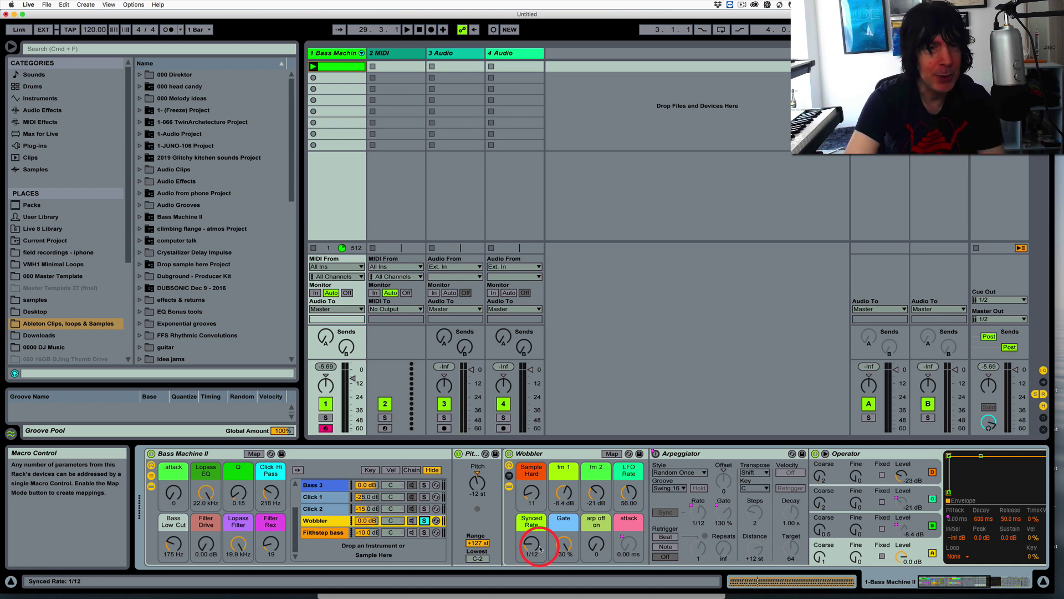
left_click(532, 483)
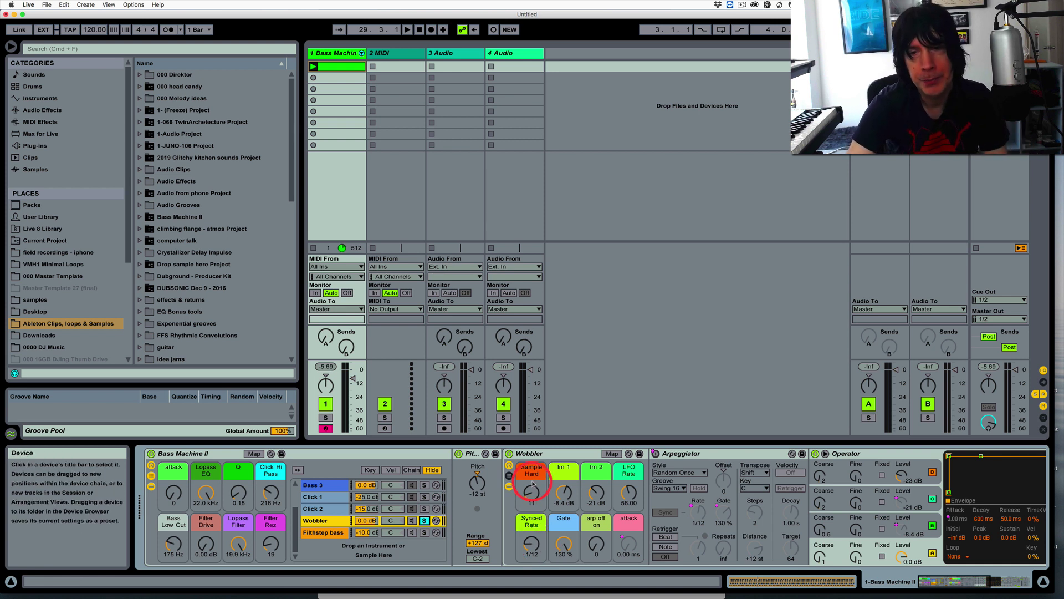
key("space")
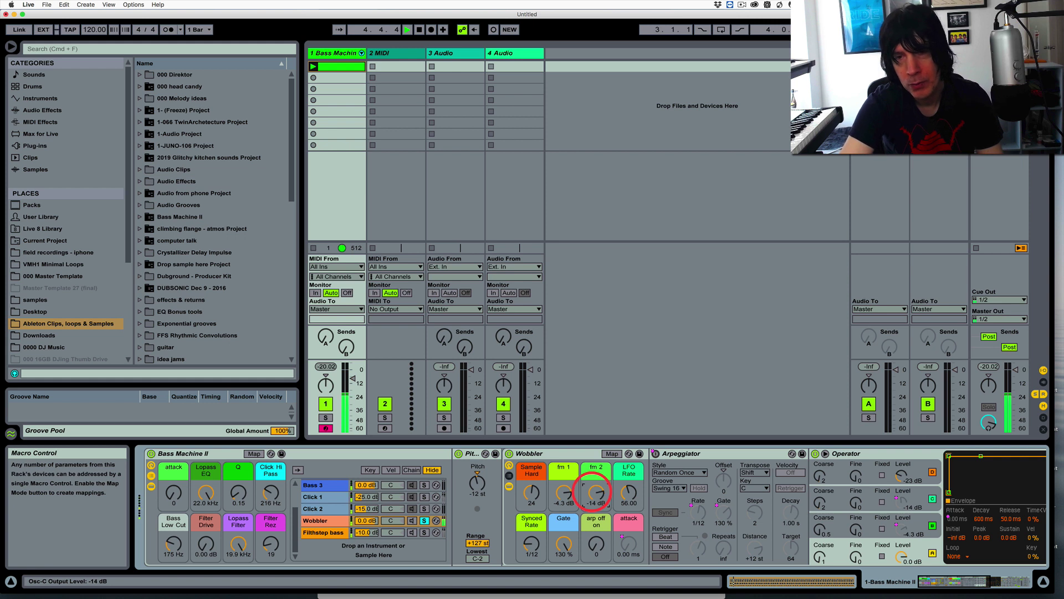
left_click_drag(532, 492, 590, 497)
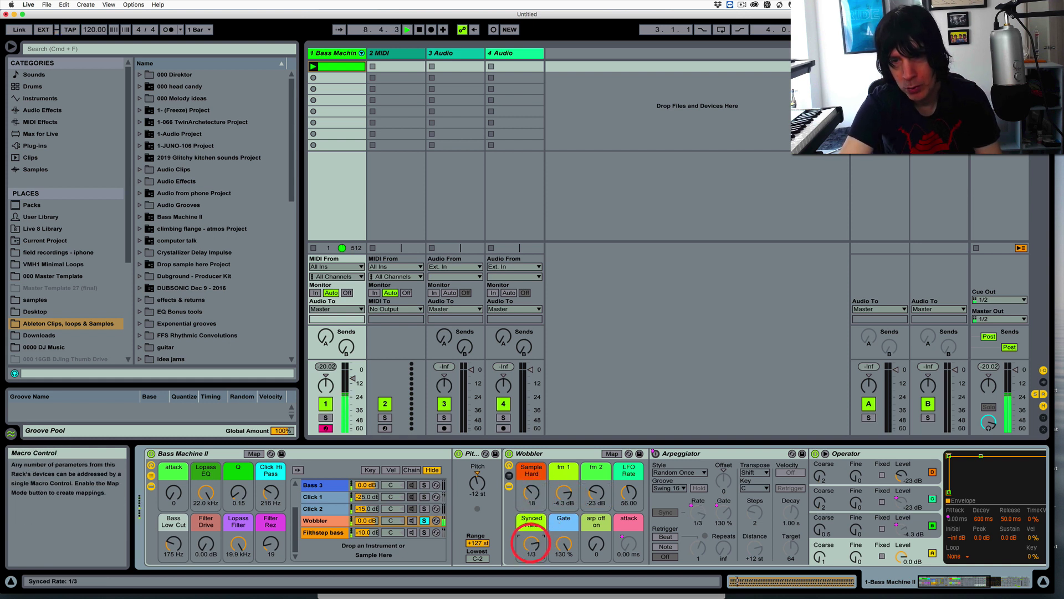
Switch on the Wobbler's arpeggiator macro, lower Gate to 95 %, and try Synced Rate at 1/12 and 1/16.
left_click(564, 546)
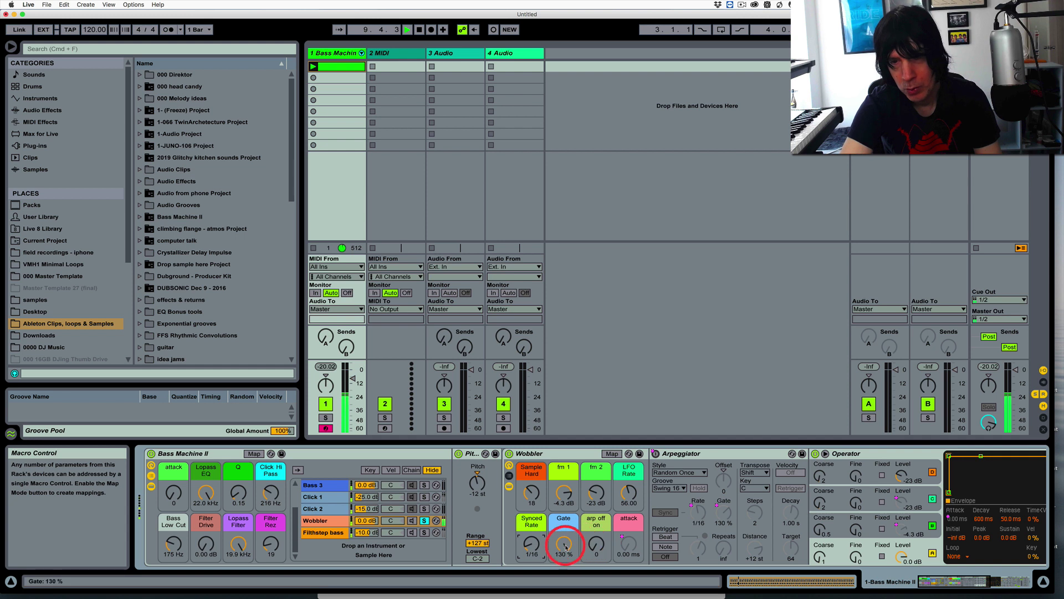
left_click_drag(597, 545, 596, 515)
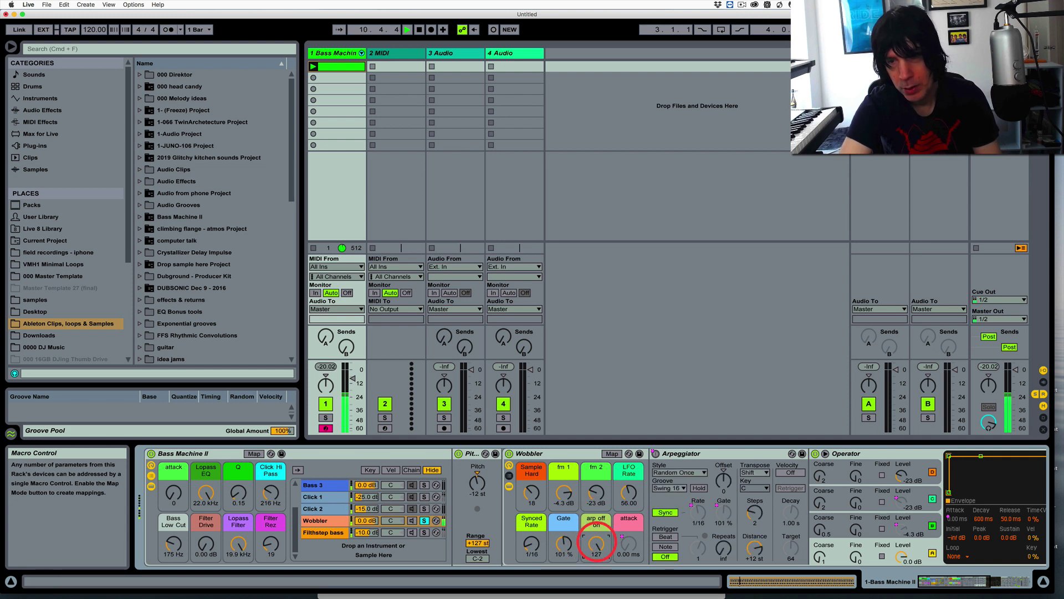
left_click(591, 544)
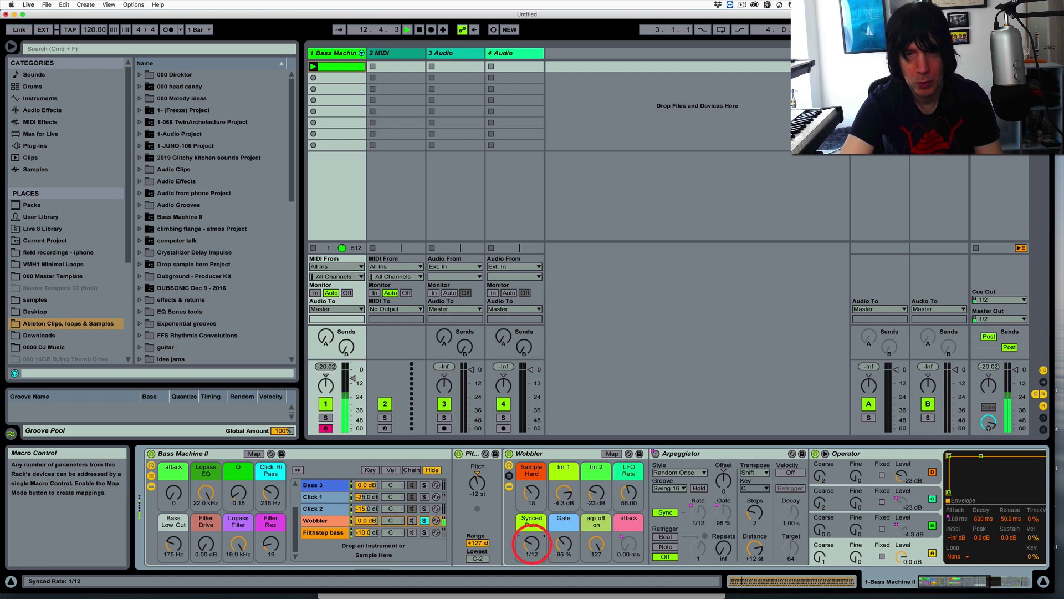
left_click_drag(531, 545, 531, 549)
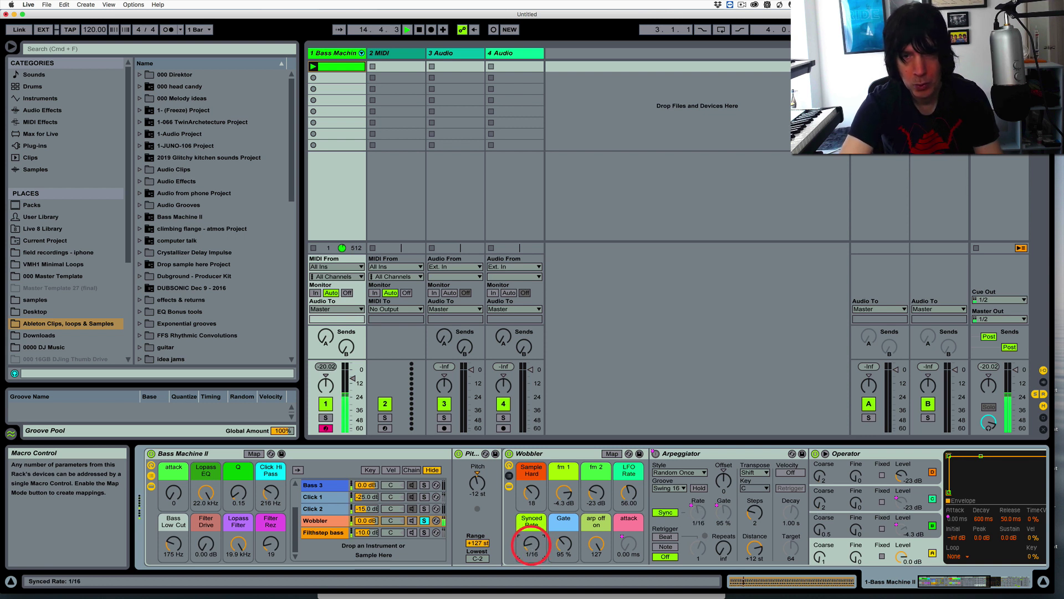
Raise the Wobbler's LFO Rate above 100, set Synced Rate to 1/8 and switch the arpeggiator macro off.
left_click_drag(629, 490, 629, 491)
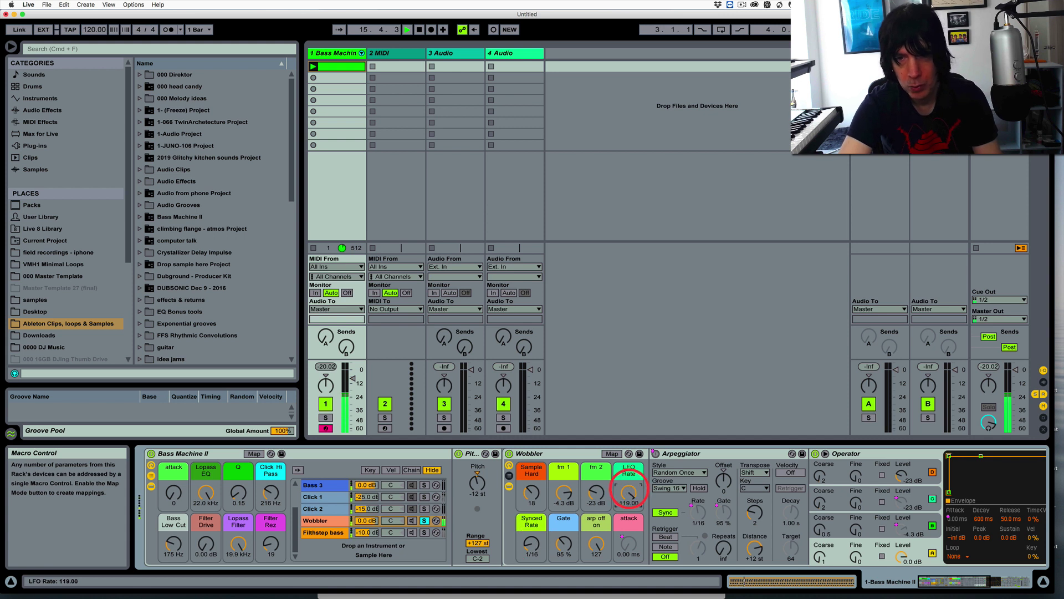
left_click_drag(530, 546, 530, 544)
left_click_drag(596, 544, 596, 539)
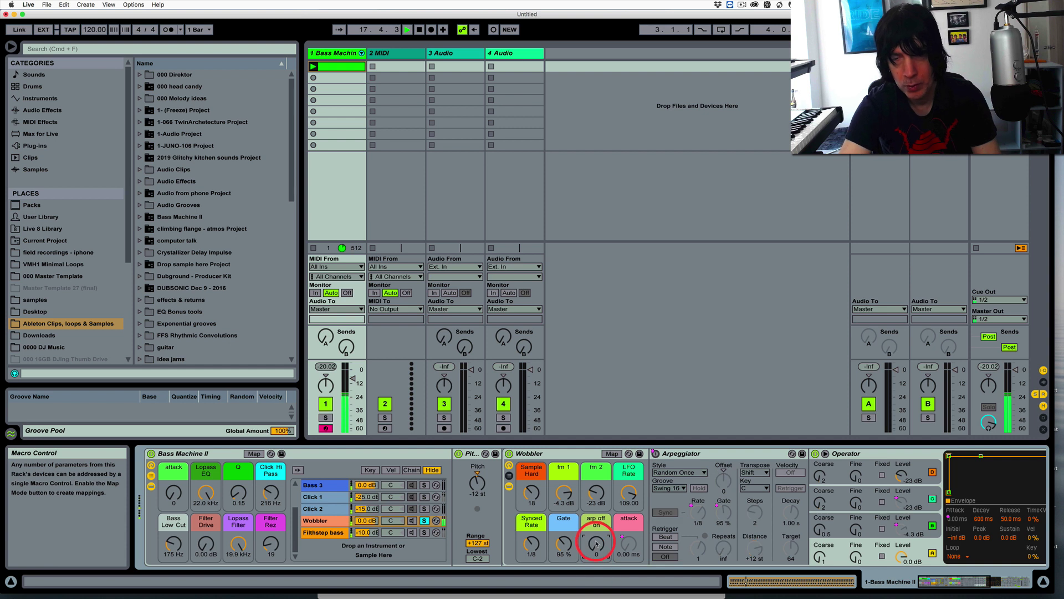
Set the Wobbler's LFO Rate to 82, Sample Hard to 24 and fm 2 to -15 dB, and adjust fm 1 during playback.
left_click(622, 501)
left_click_drag(622, 500, 628, 486)
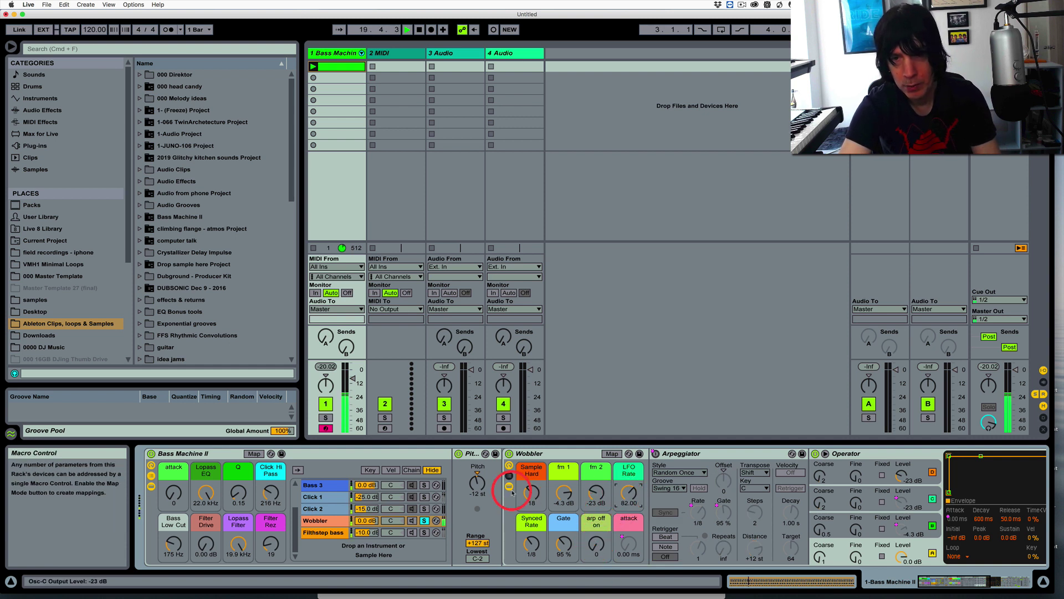
left_click(532, 492)
left_click_drag(532, 492, 593, 486)
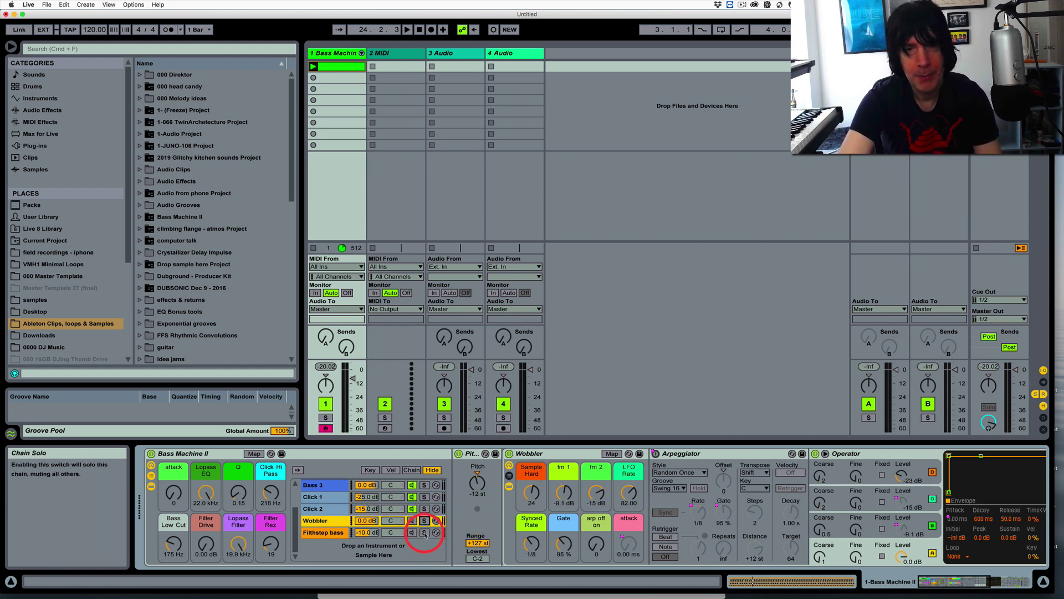
Solo the Filthstep bass chain and play it, setting dirty to -18 dB, fine mod to 988, Bit Depth to 52 and formant to 53.
left_click(425, 533)
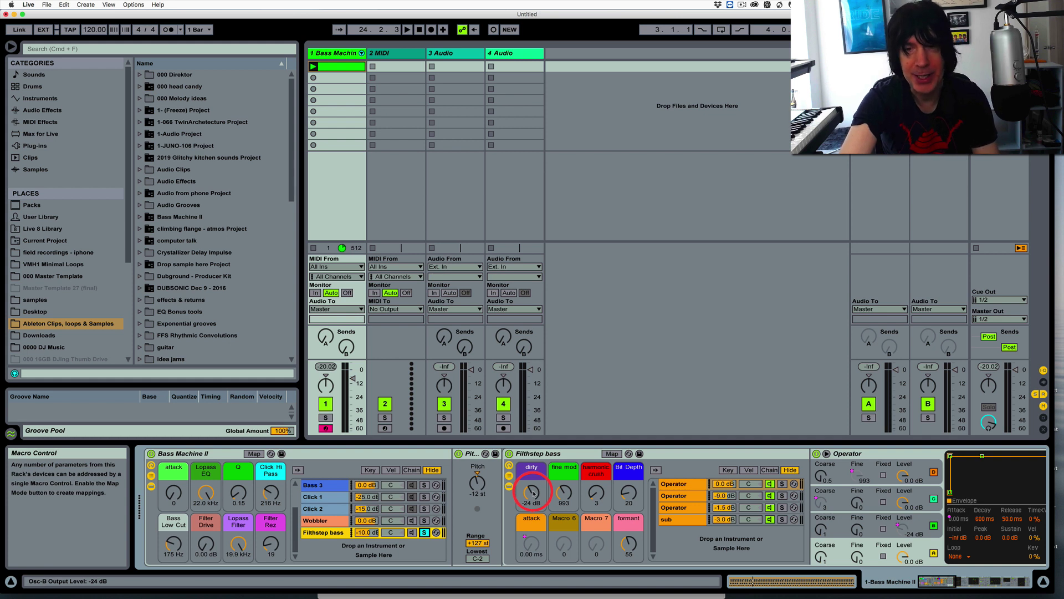
key("space")
left_click_drag(533, 493, 628, 499)
left_click(629, 492)
mouse_move(629, 546)
left_mouse_down()
mouse_move(628, 537)
mouse_move(629, 550)
left_mouse_up()
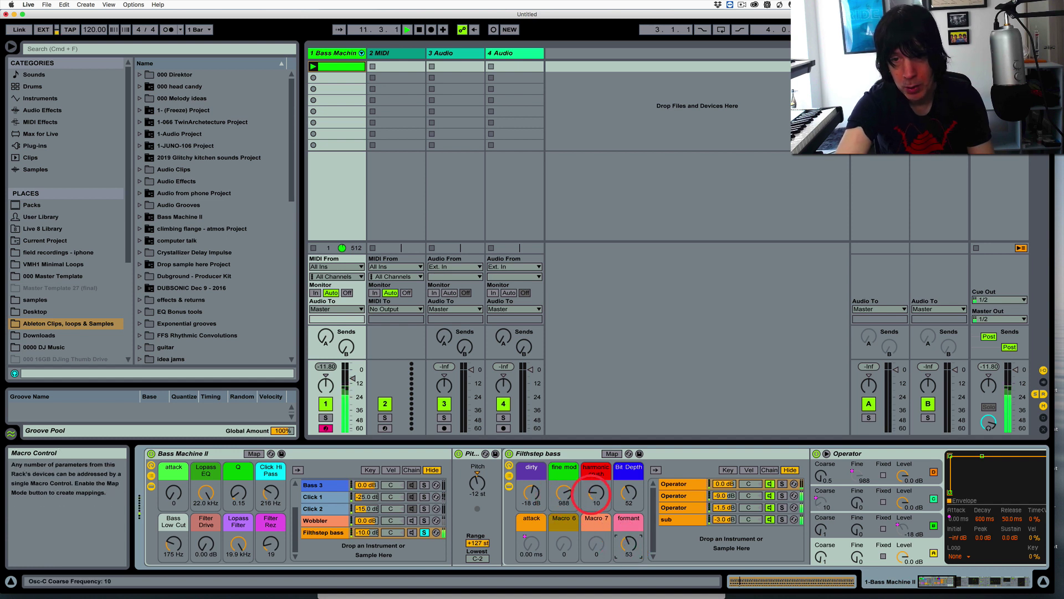
Sweep Filthstep bass's harmonic macro up to 43 and down to 7, and set dirty to -28 dB and fine mod to 992 while varying formant.
left_click_drag(596, 493, 596, 478)
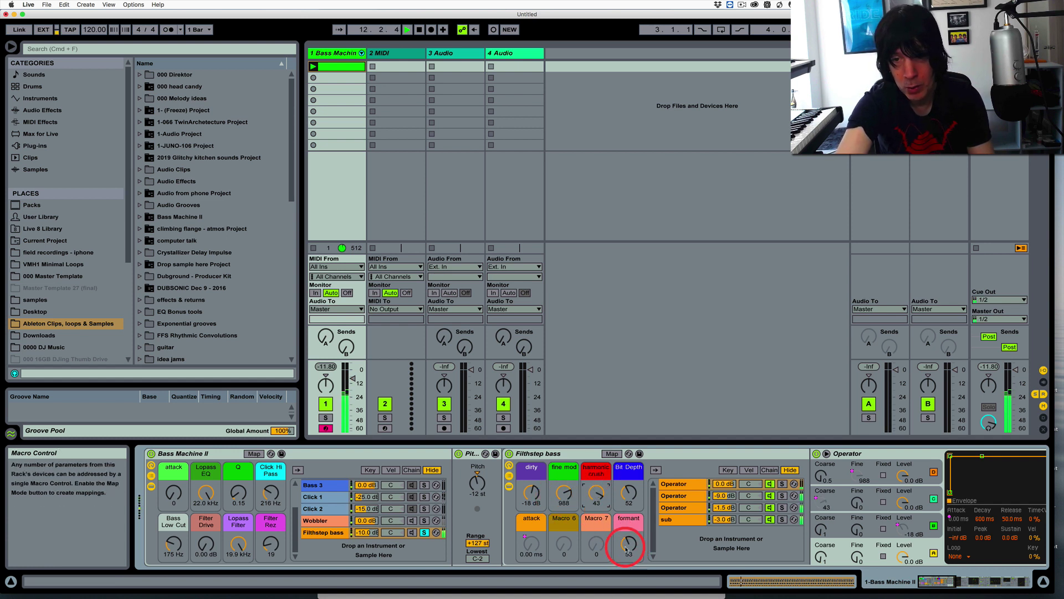
mouse_move(627, 549)
left_mouse_down()
mouse_move(626, 512)
mouse_move(626, 545)
left_mouse_up()
left_click_drag(599, 497, 533, 490)
left_click_drag(629, 541, 628, 537)
left_click_drag(564, 492, 563, 496)
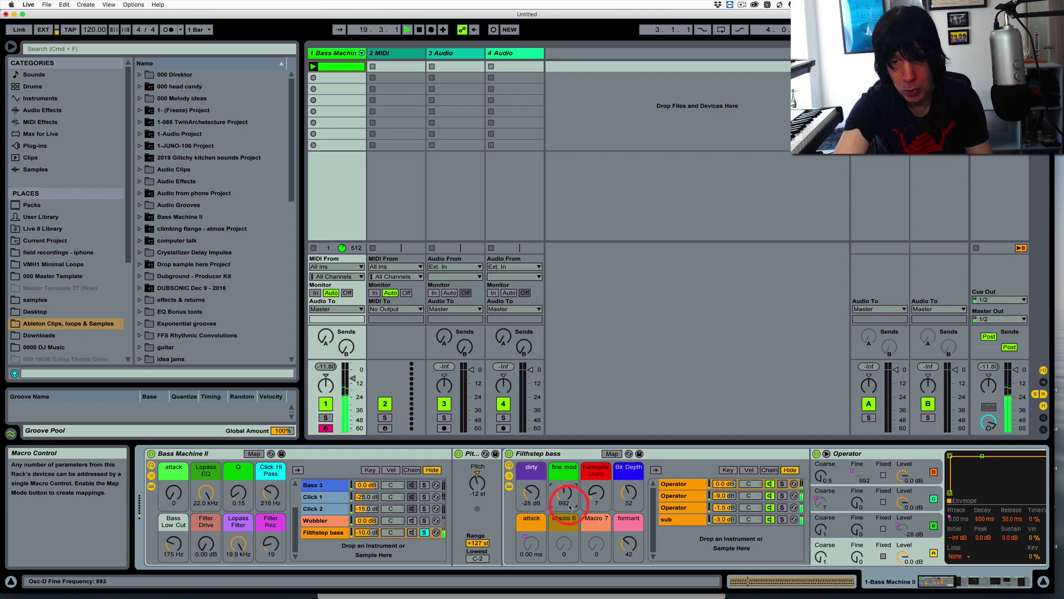
Set Filthstep bass's formant to 92, Bit Depth to 114, harmonic macro to 8 and fine mod to 995, and unsolo the chain with playback stopped.
left_click_drag(625, 541, 629, 537)
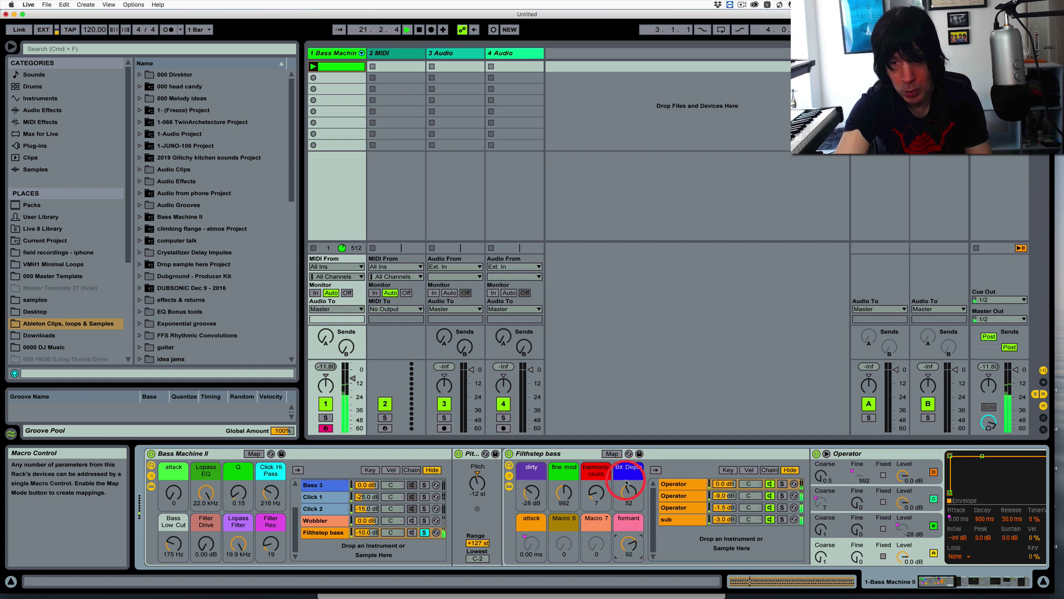
left_click_drag(626, 483, 596, 494)
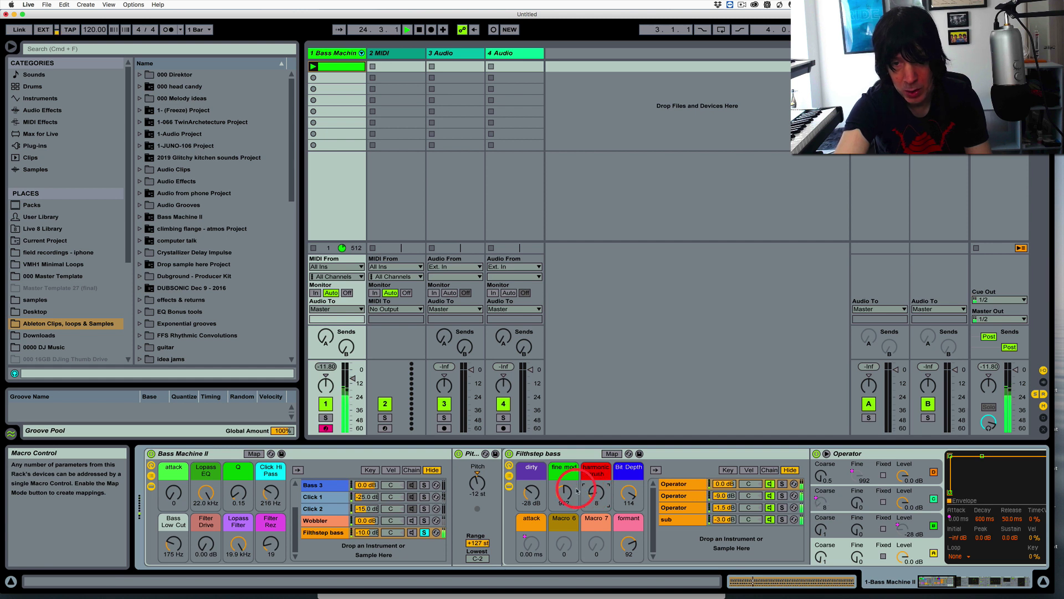
left_click(564, 492)
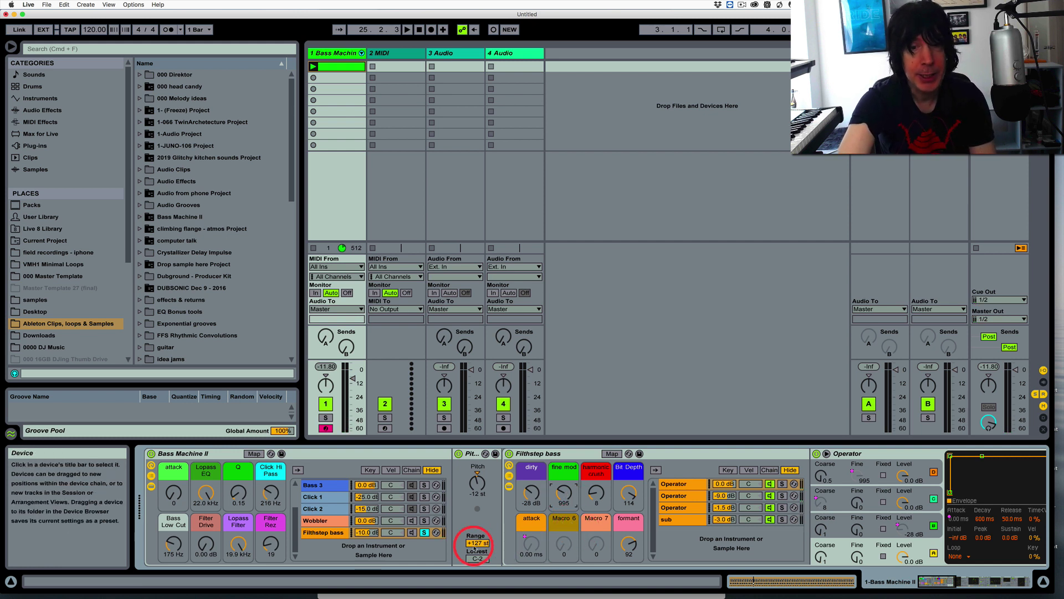
left_click(424, 532)
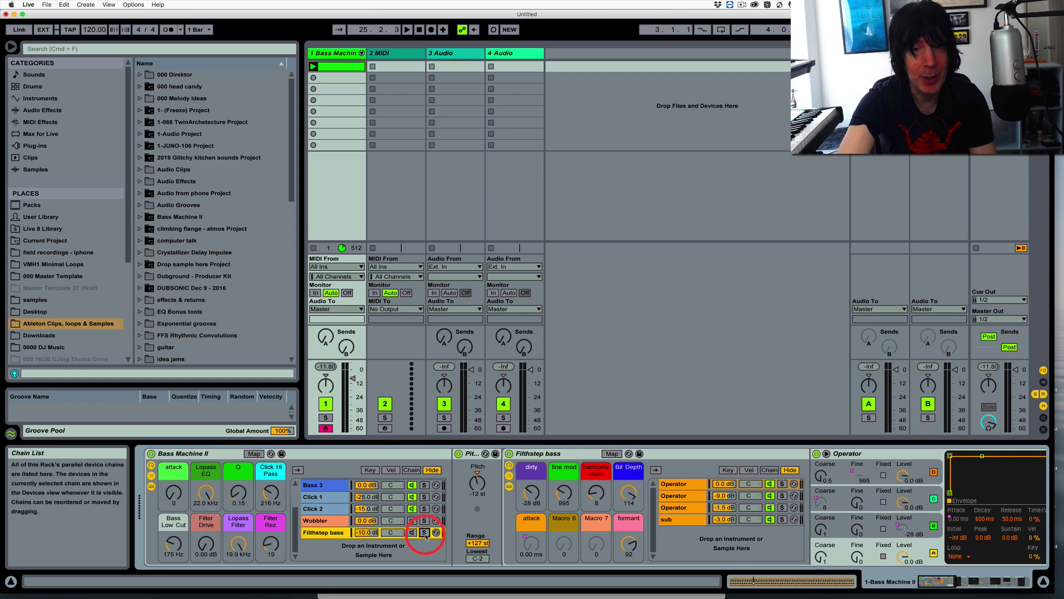
Review the devices in the Wobbler and Filthstep bass chains, and open the Bass 3 chain.
left_click(315, 522)
left_click(683, 522)
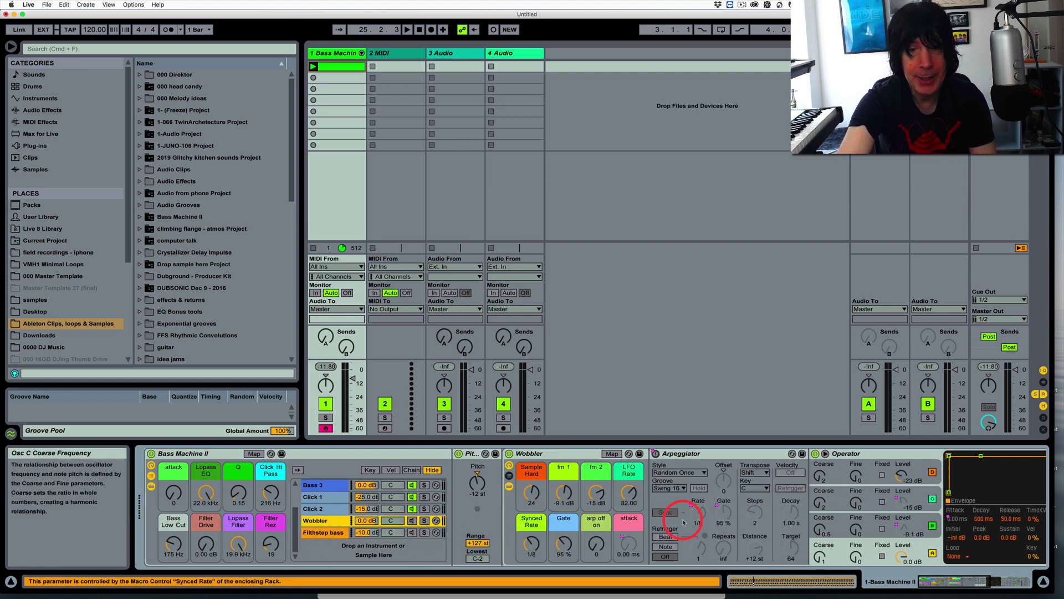
left_click(324, 533)
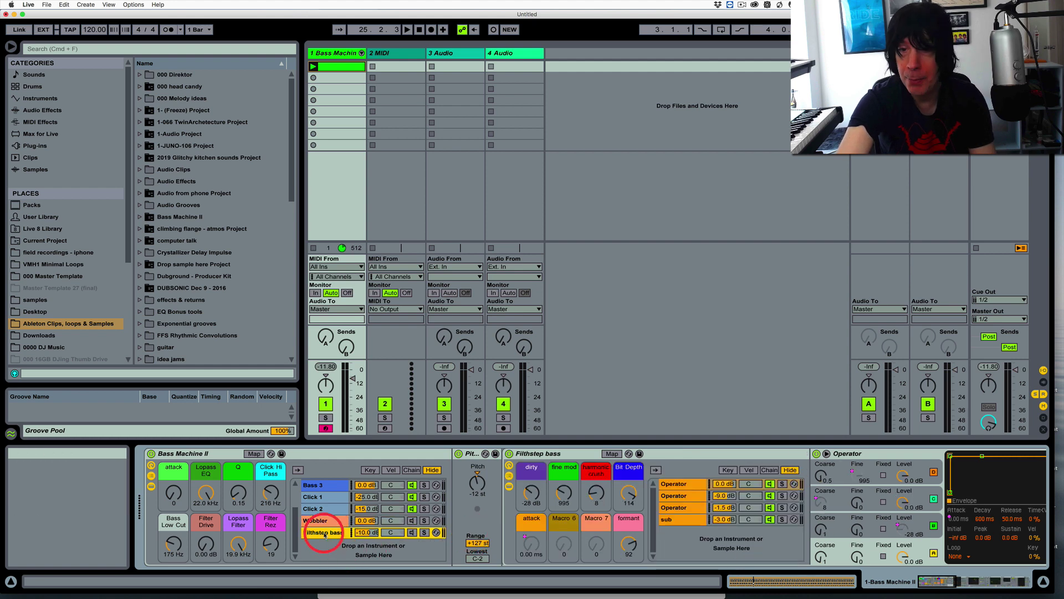
left_click(315, 521)
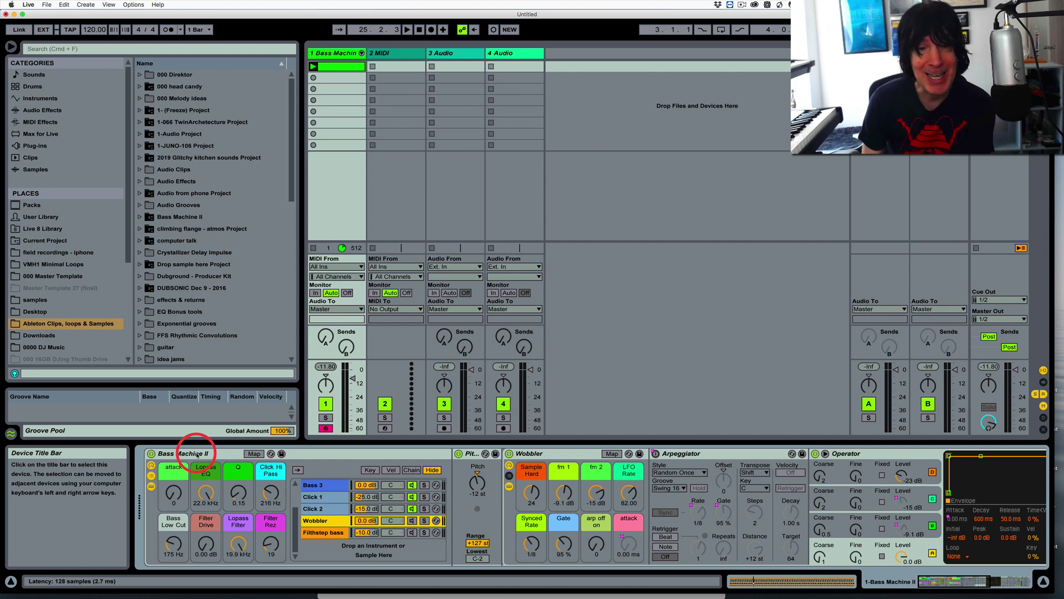
left_click(319, 485)
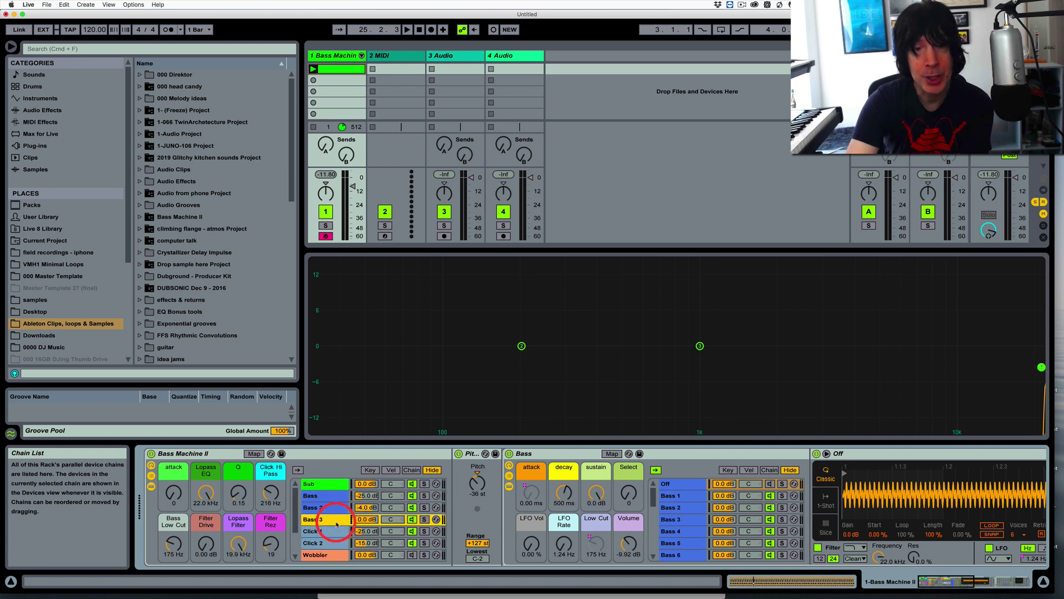
scroll(330, 521, "up", 3)
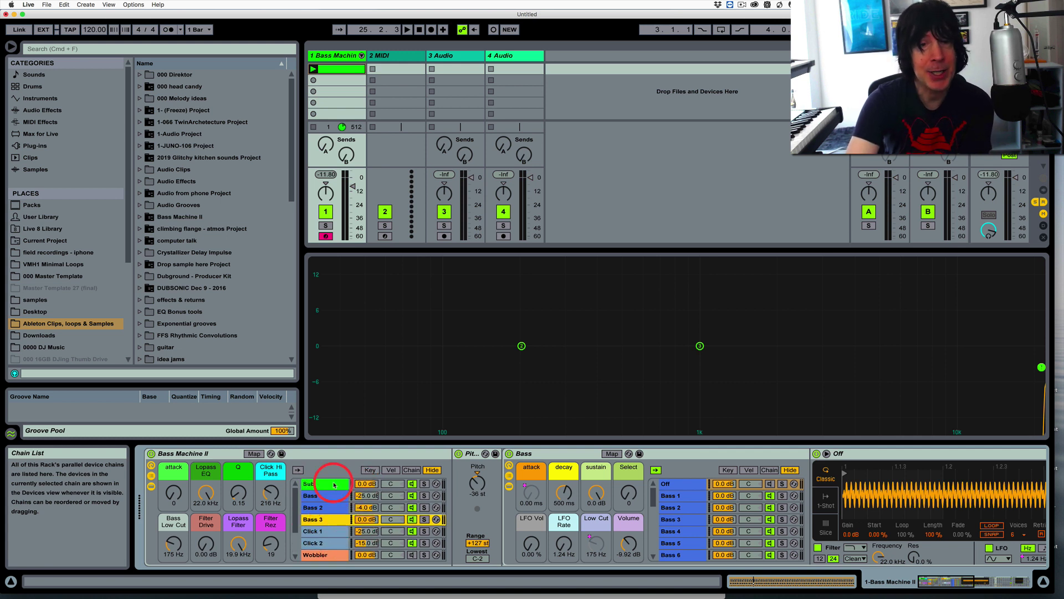